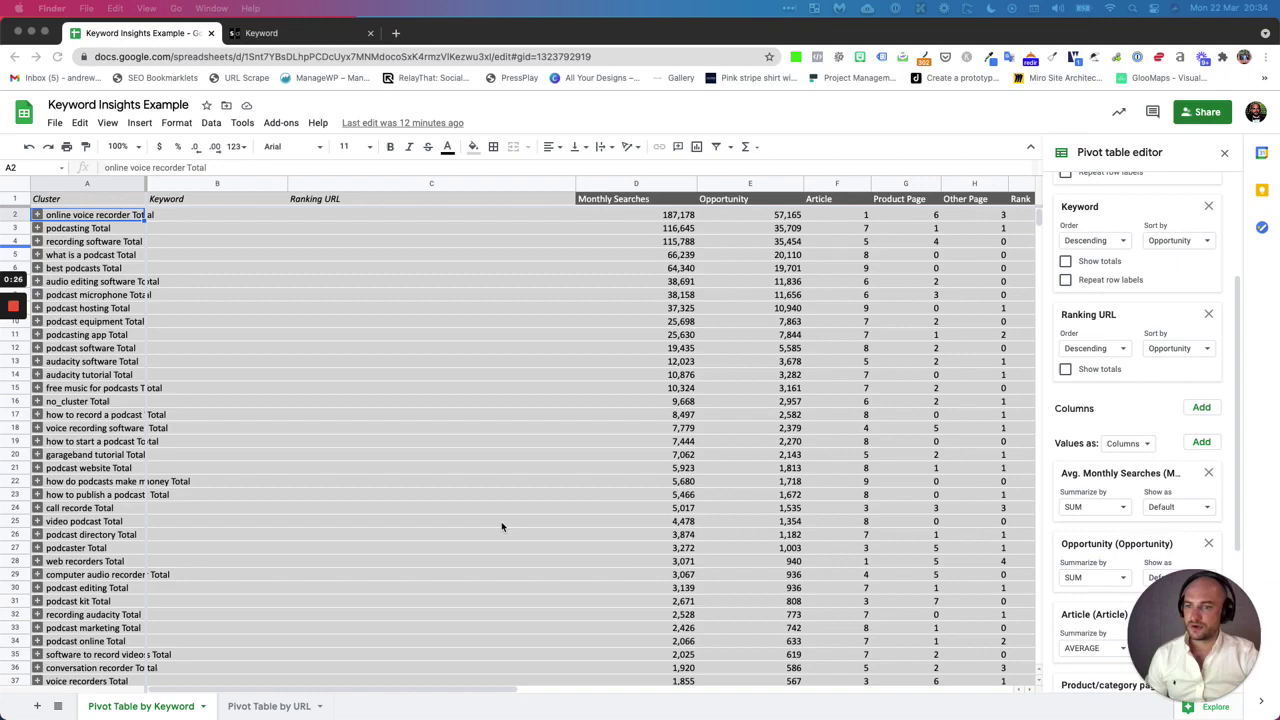
Step: On the Pivot Table by Keyword sheet, widen the Cluster column so full cluster names show
scroll(419, 442, down, 9)
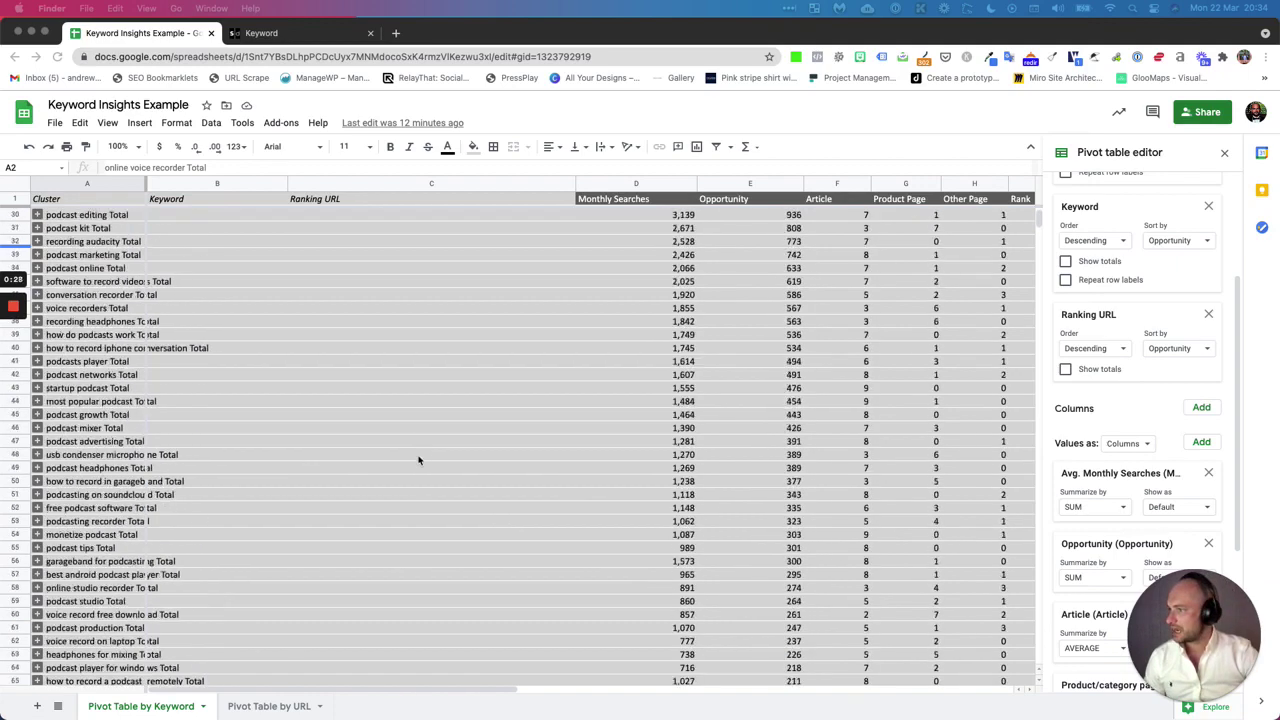
scroll(340, 580, up, 8)
click(177, 706)
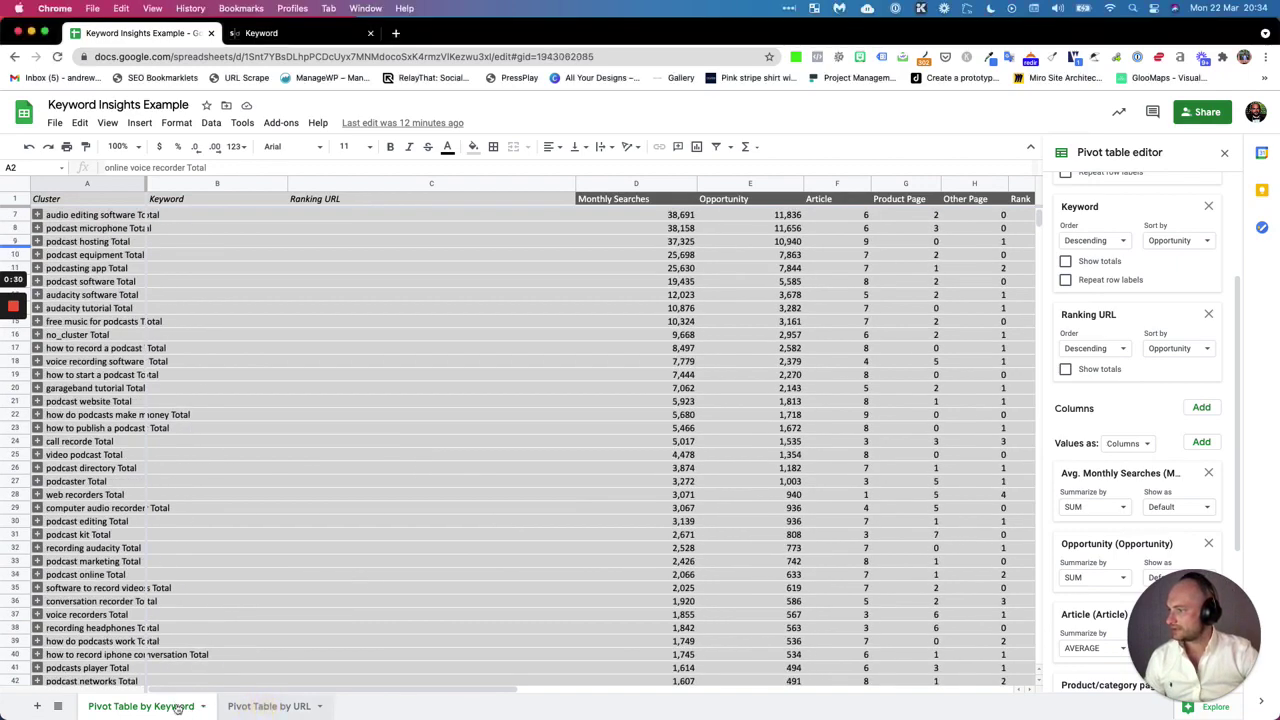
click(143, 706)
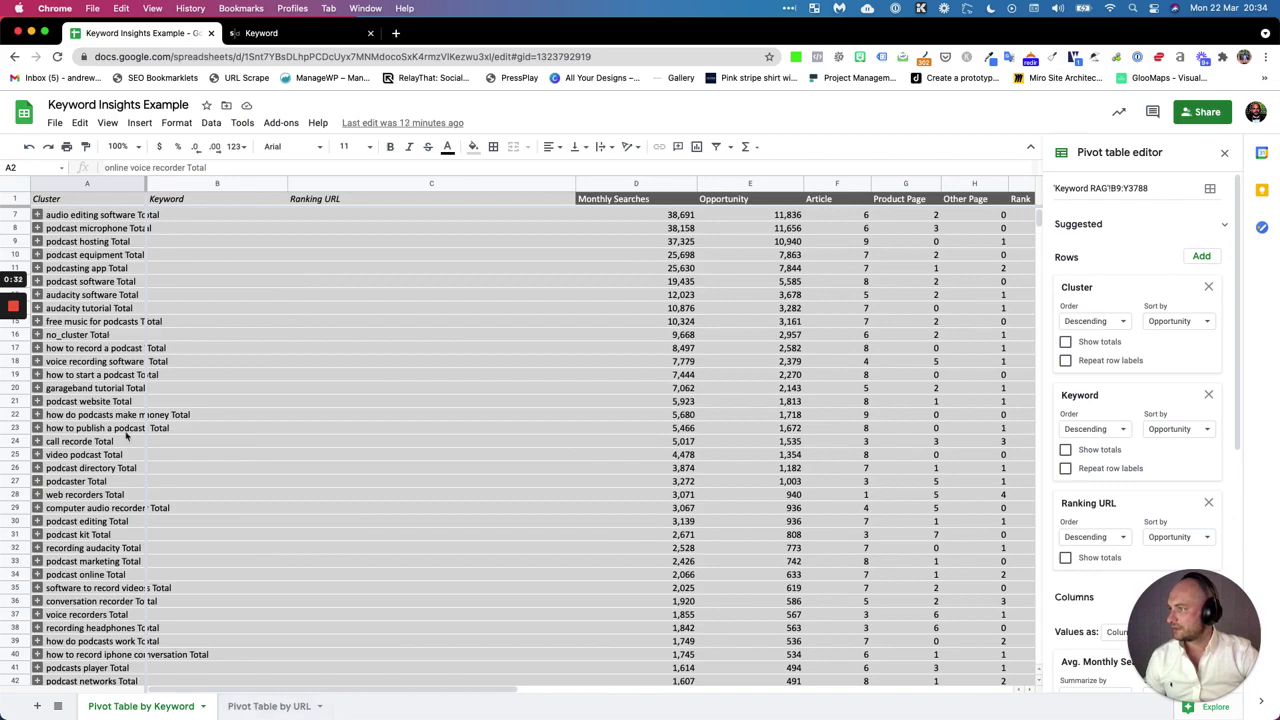
drag(147, 183, 262, 197)
Step: Bring the metric columns, starting with Monthly Searches, back beside the cluster names
scroll(283, 360, down, 15)
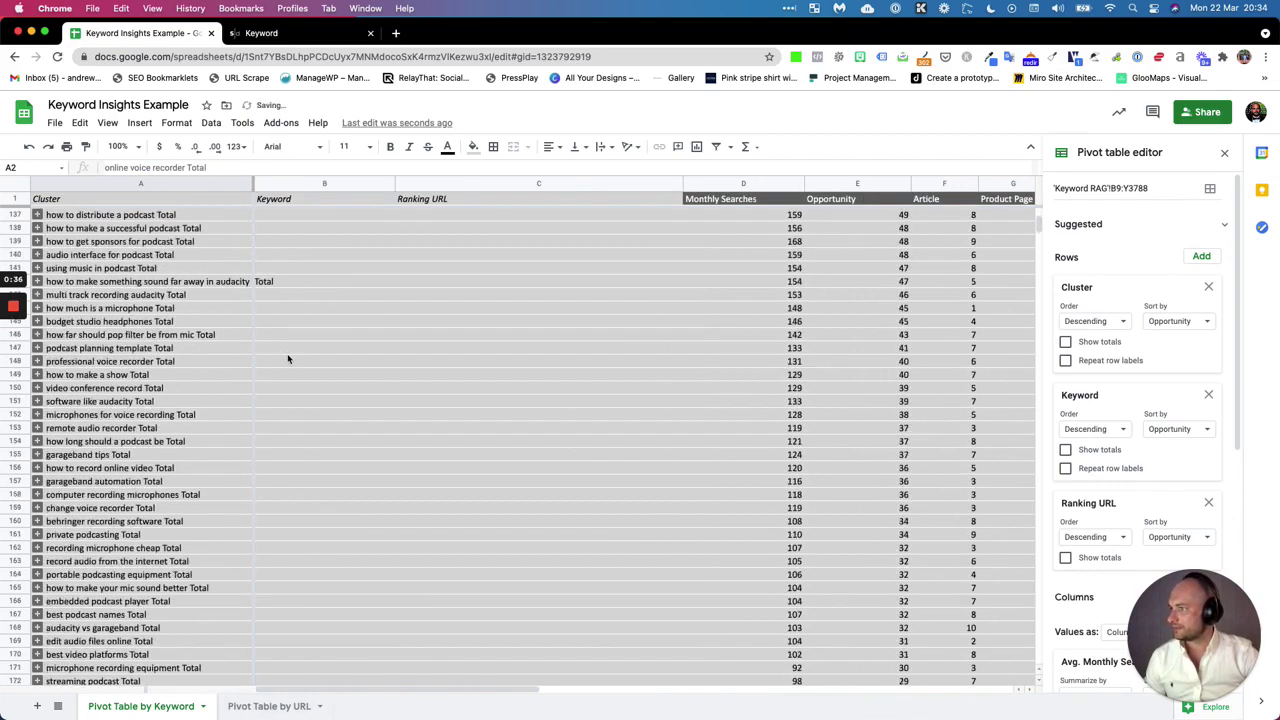
scroll(287, 358, up, 15)
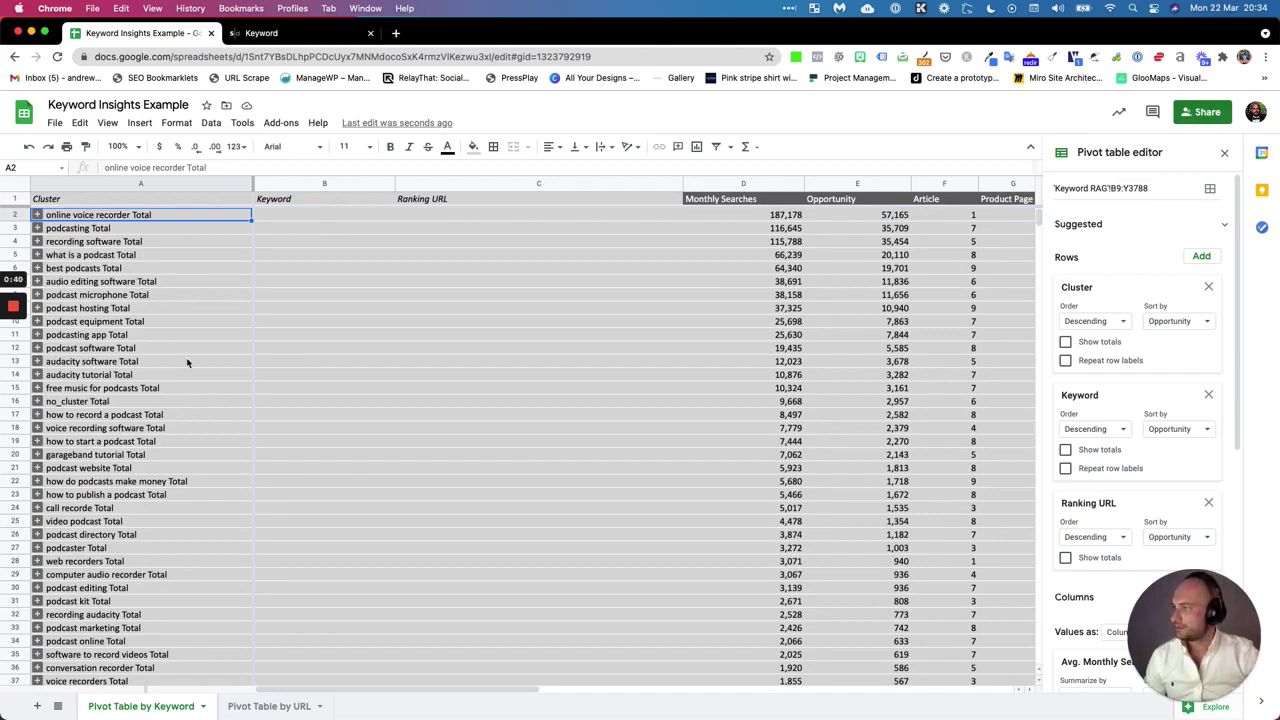
scroll(216, 381, down, 15)
scroll(216, 381, up, 15)
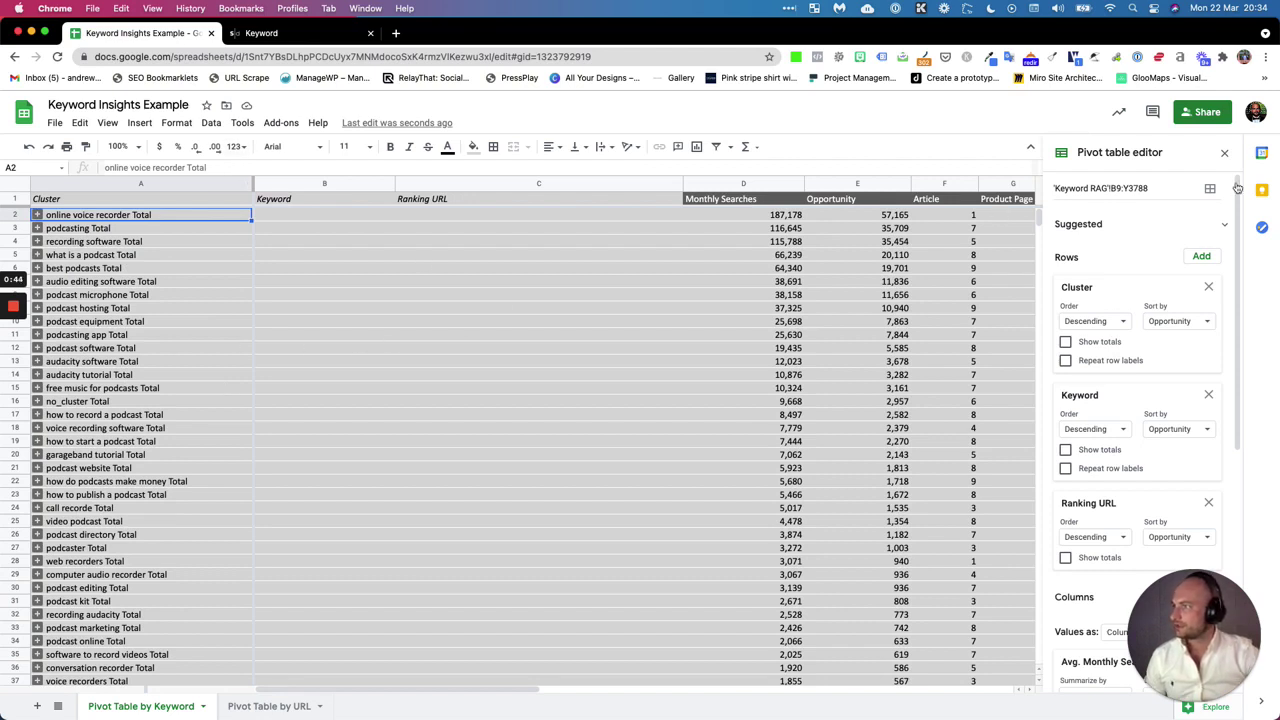
click(755, 202)
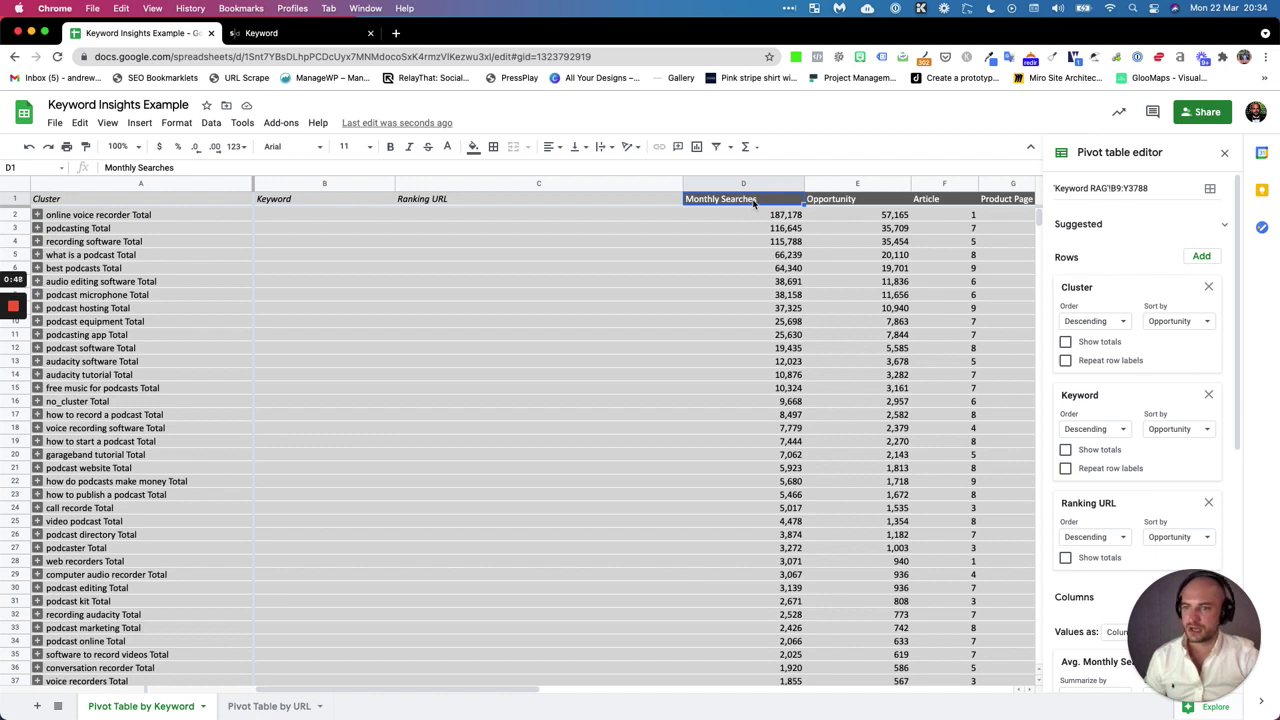
key(ctrl+z)
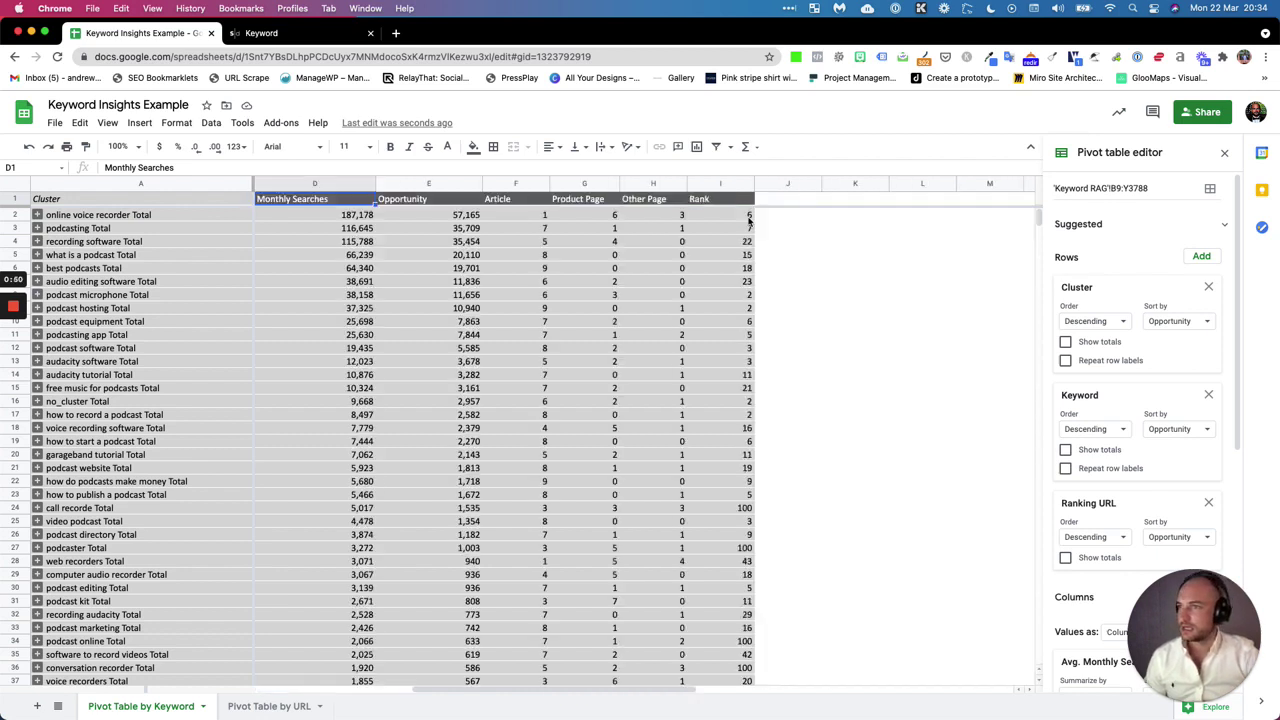
click(420, 204)
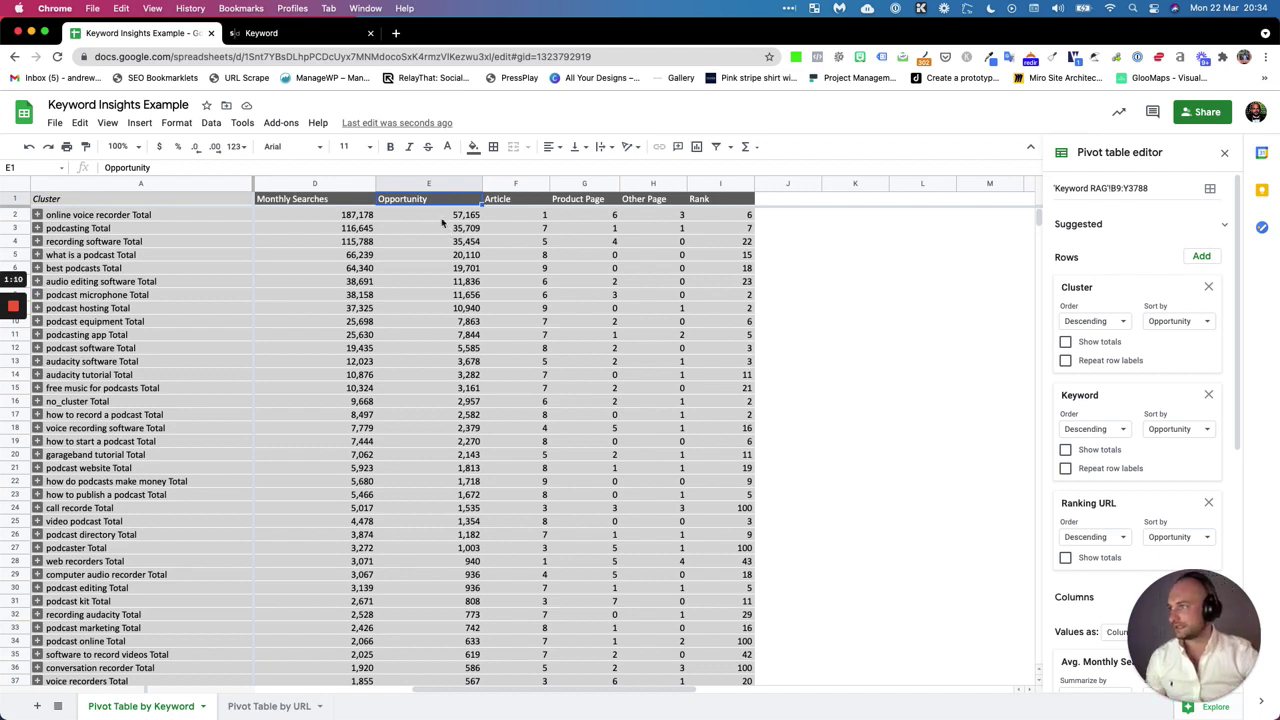
click(358, 221)
click(466, 216)
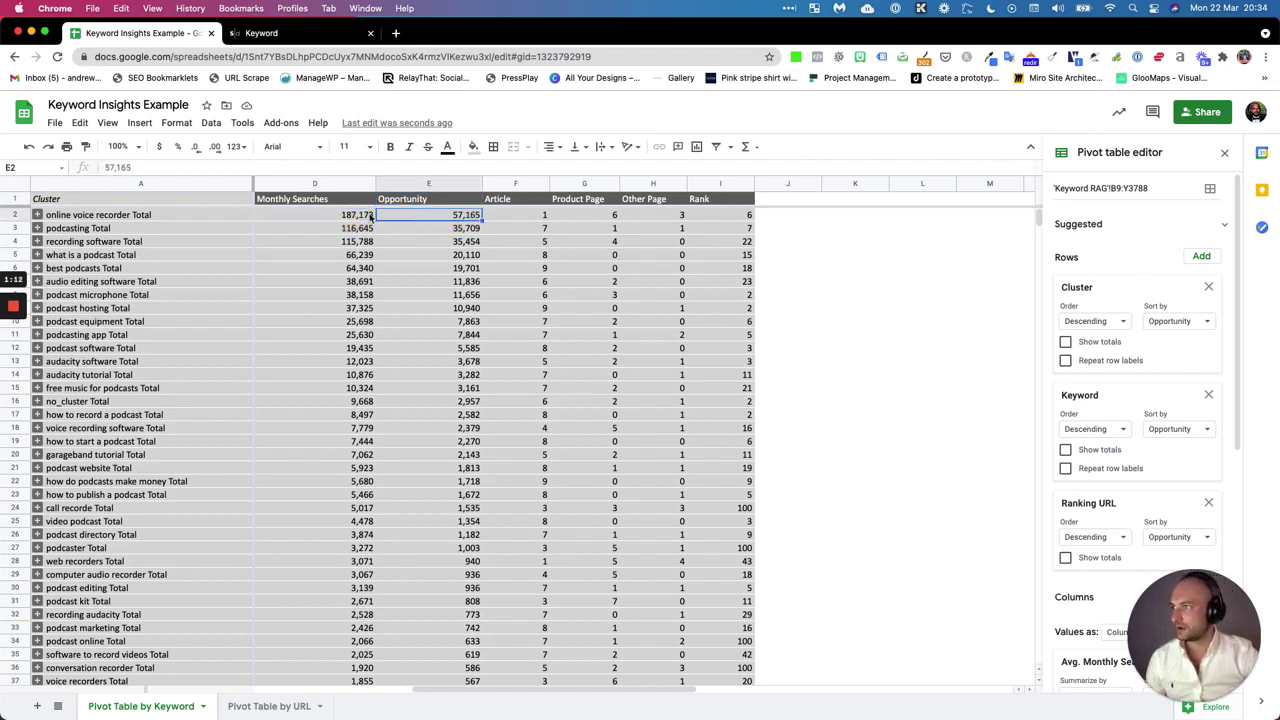
click(346, 215)
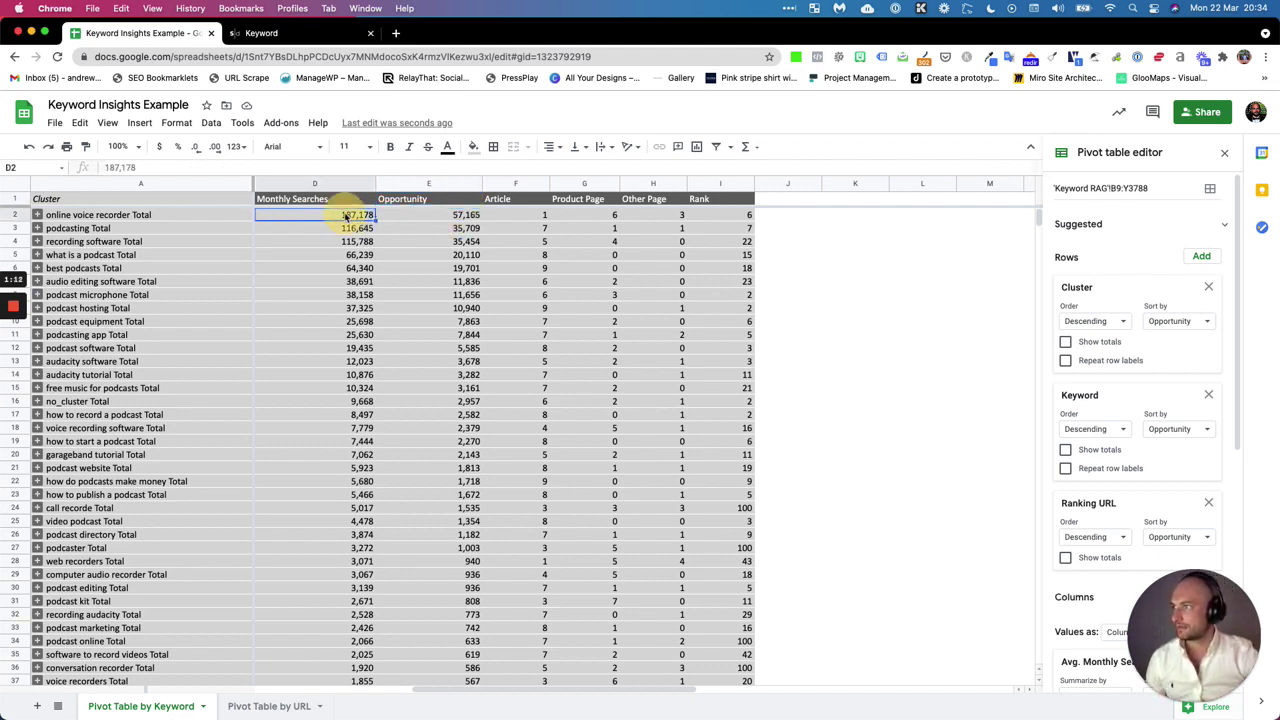
click(523, 218)
click(604, 218)
click(660, 218)
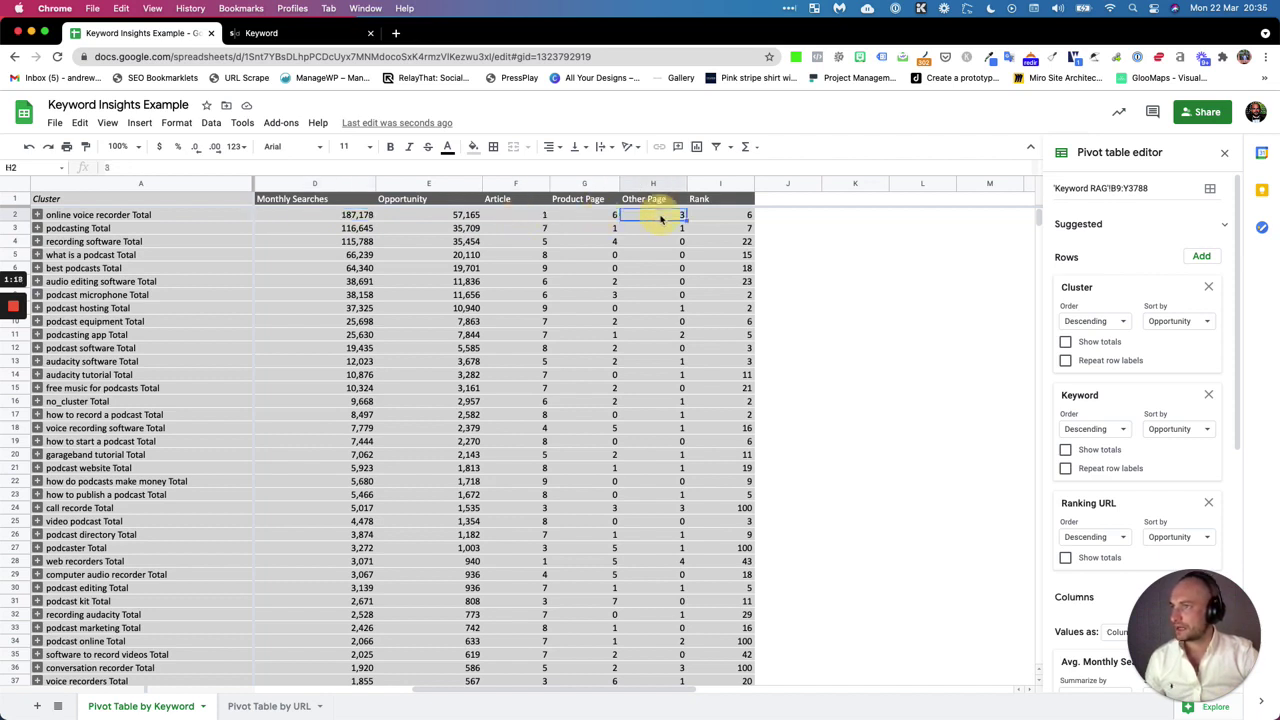
click(744, 216)
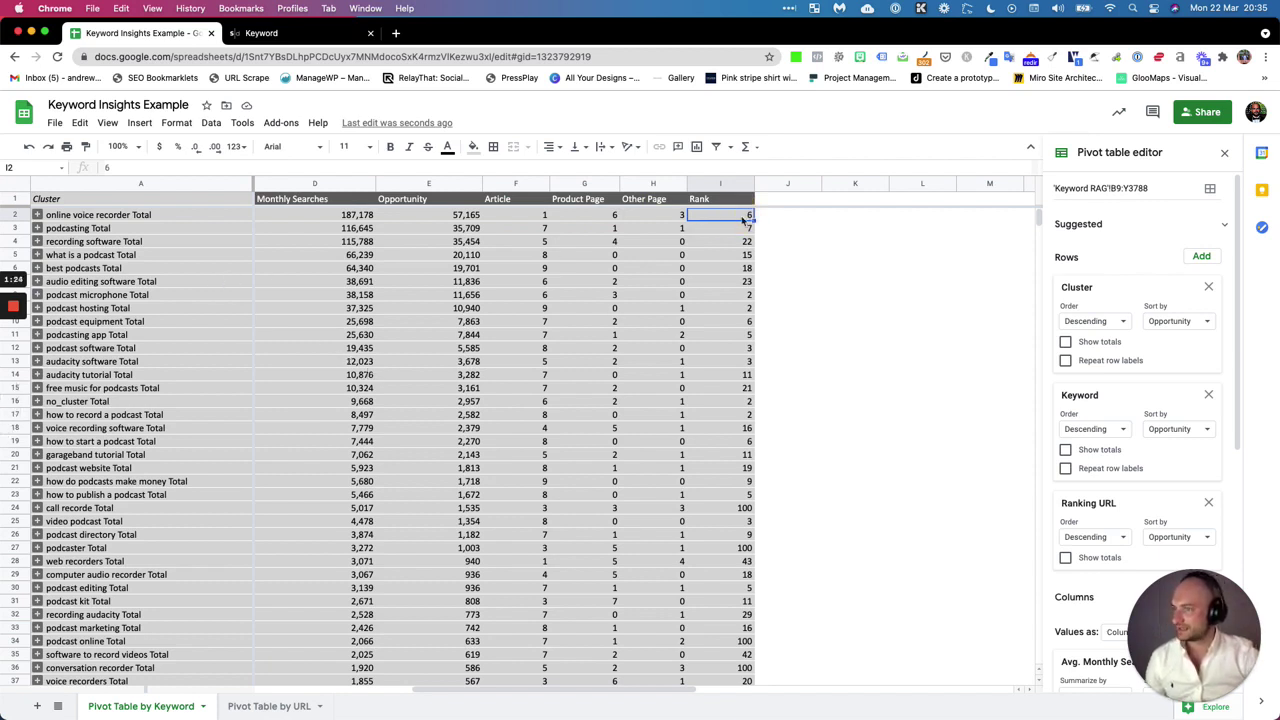
Step: Summarize the pivot's Rank values by AVERAGE instead of MIN, then check the top cluster's Other Page value
scroll(1125, 376, down, 10)
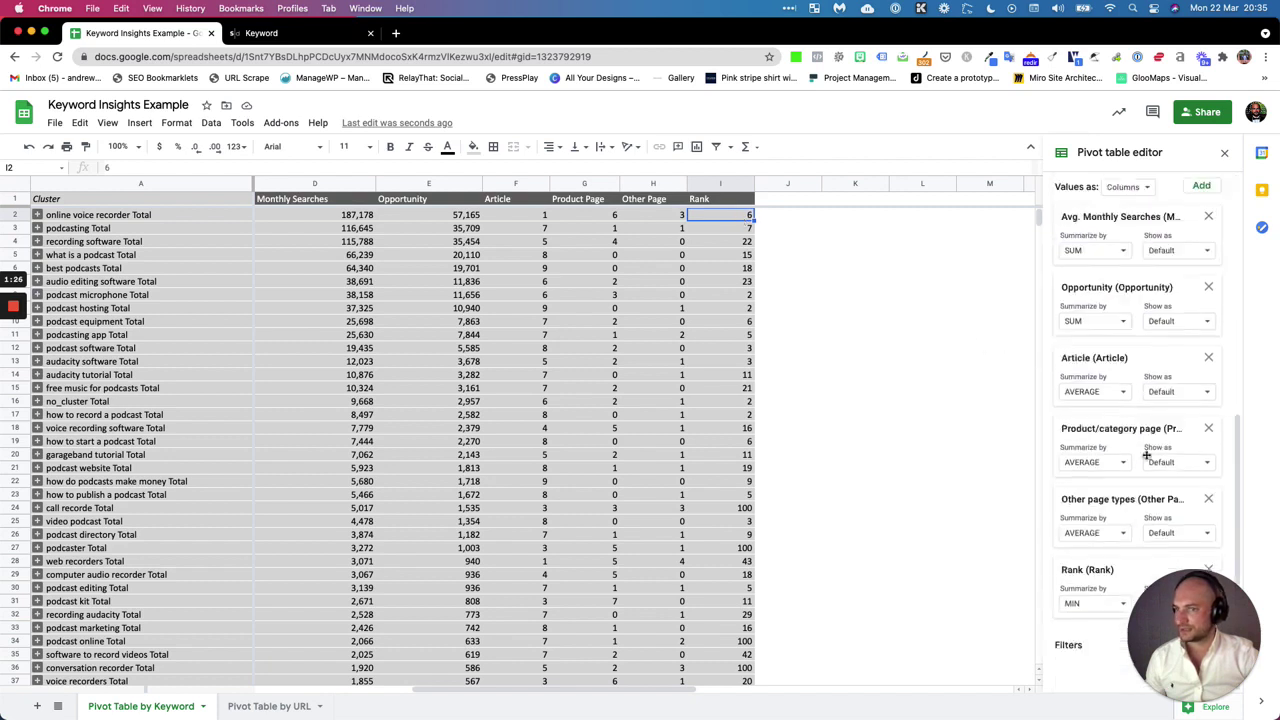
click(1082, 604)
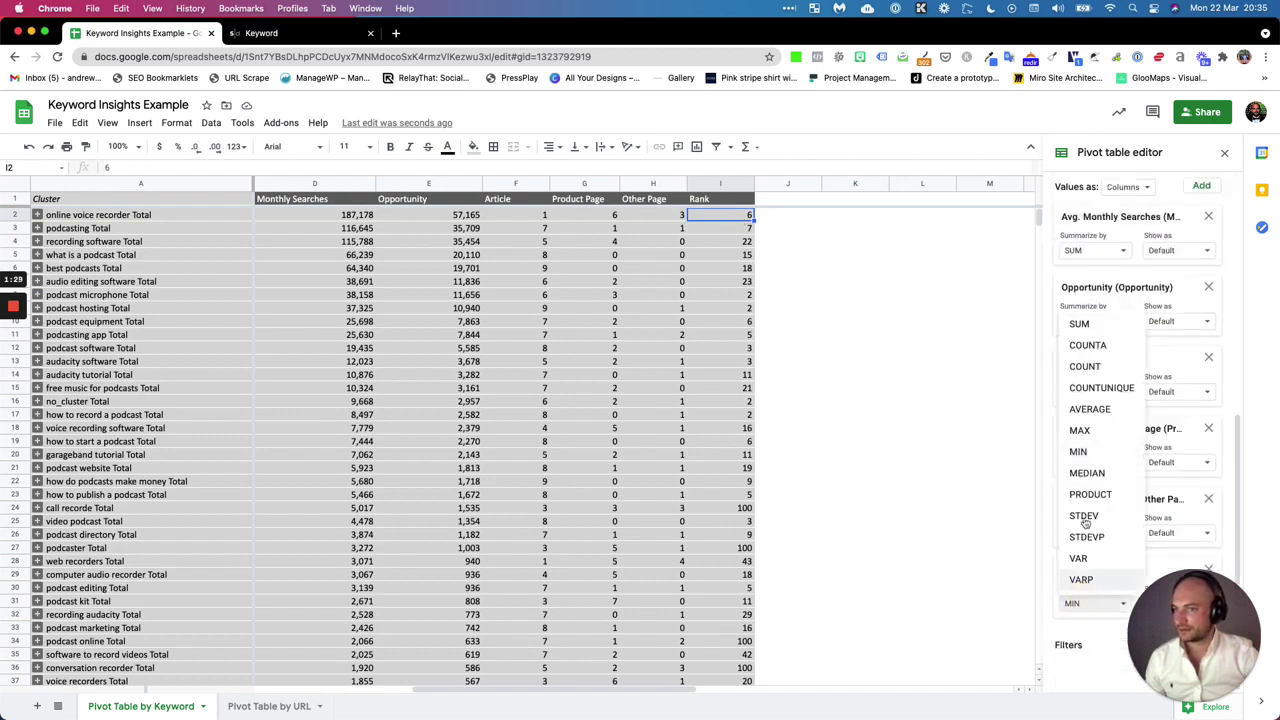
click(1090, 409)
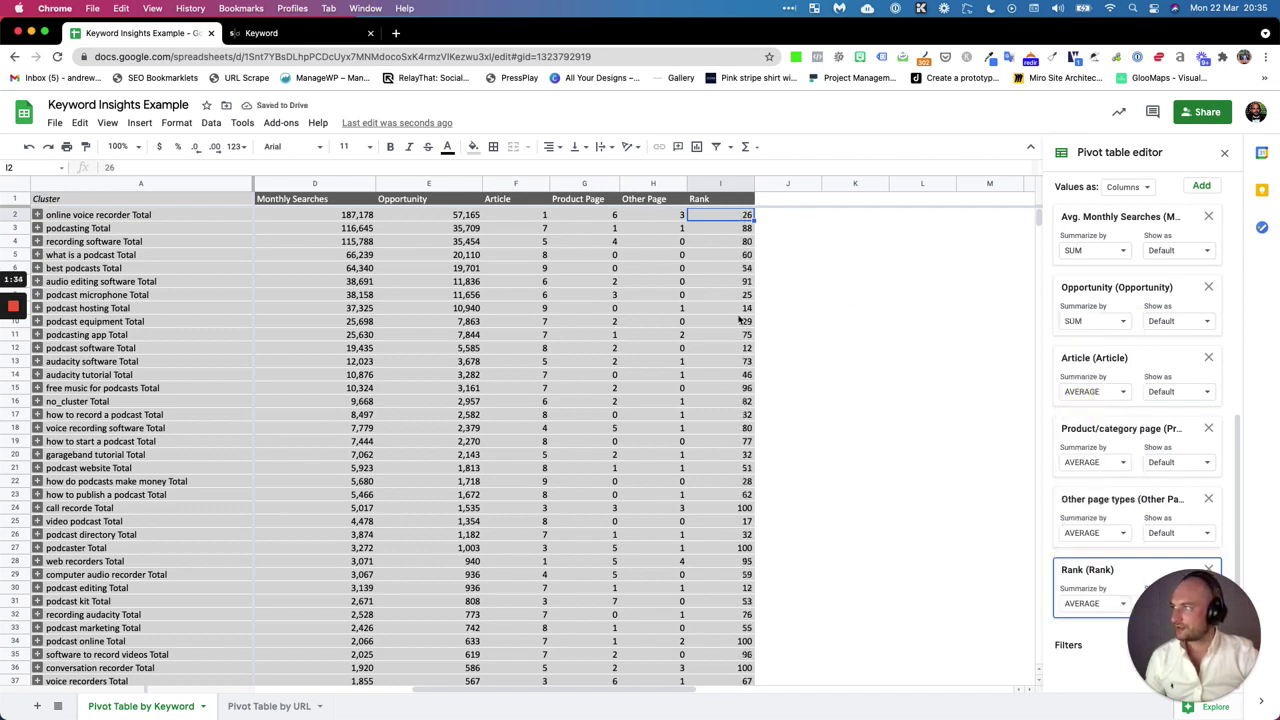
click(676, 217)
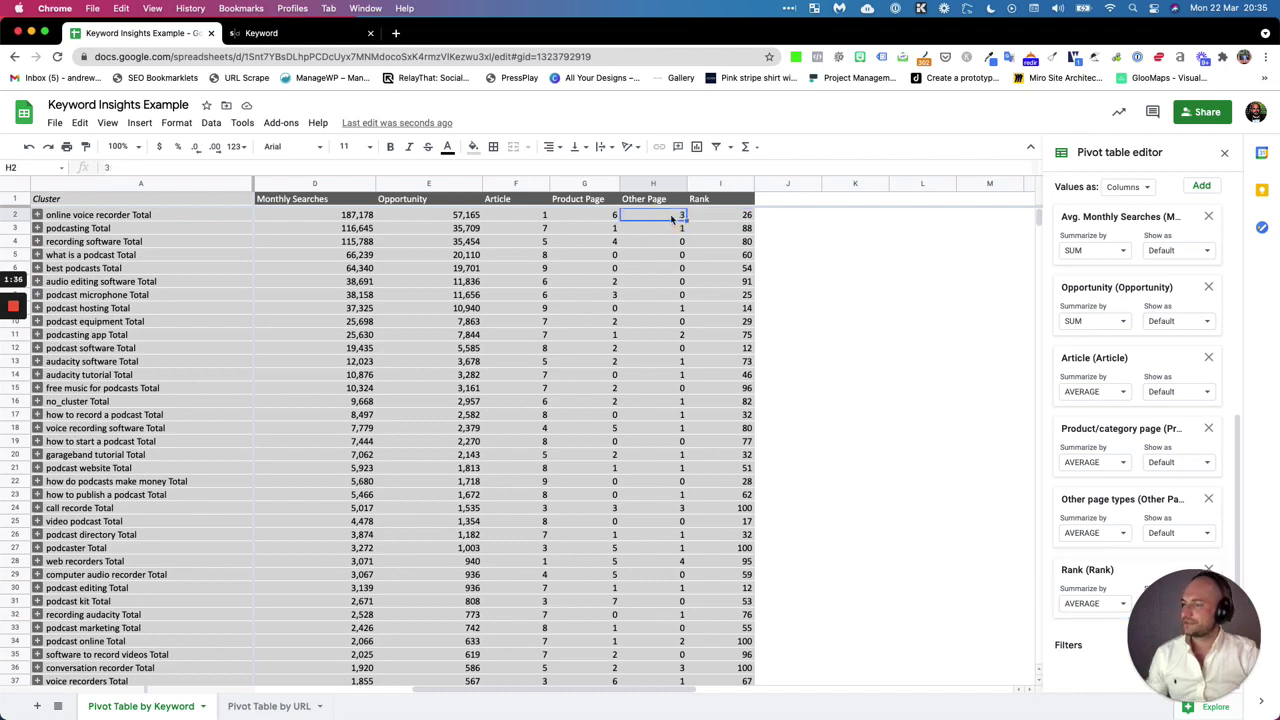
Step: Review the online voice recorder cluster's Article and Product Page values
click(70, 217)
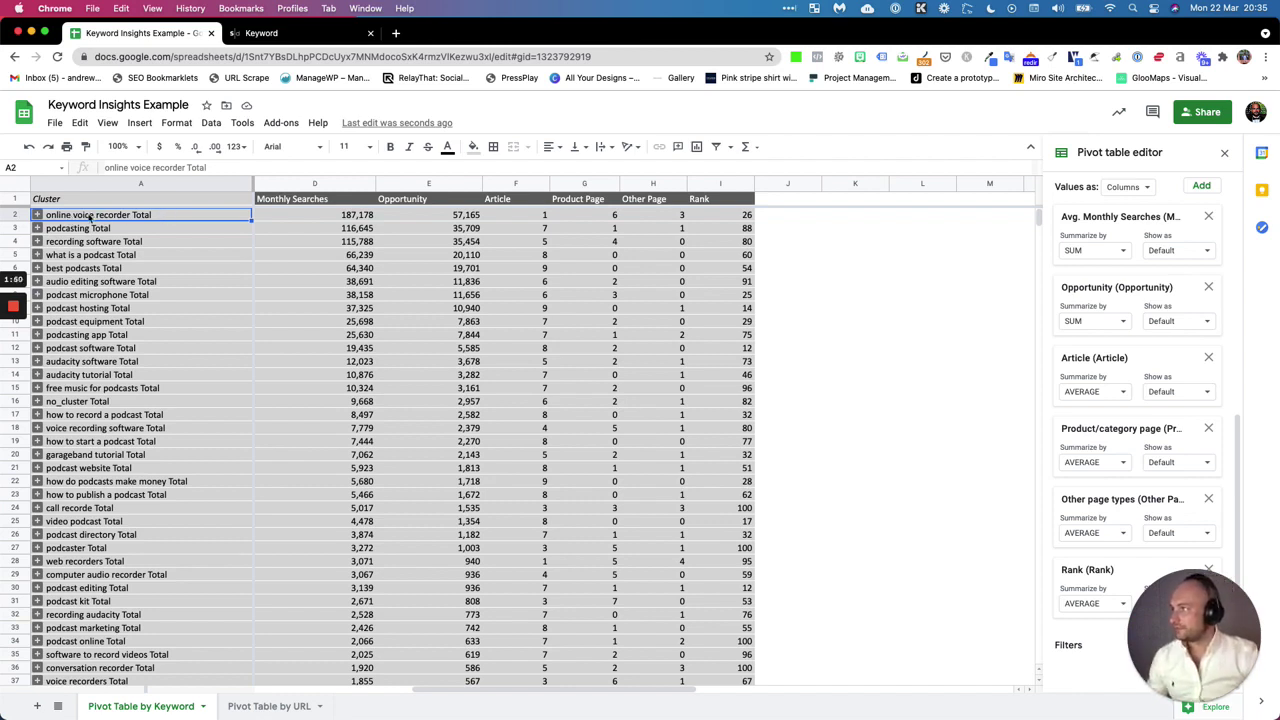
click(555, 220)
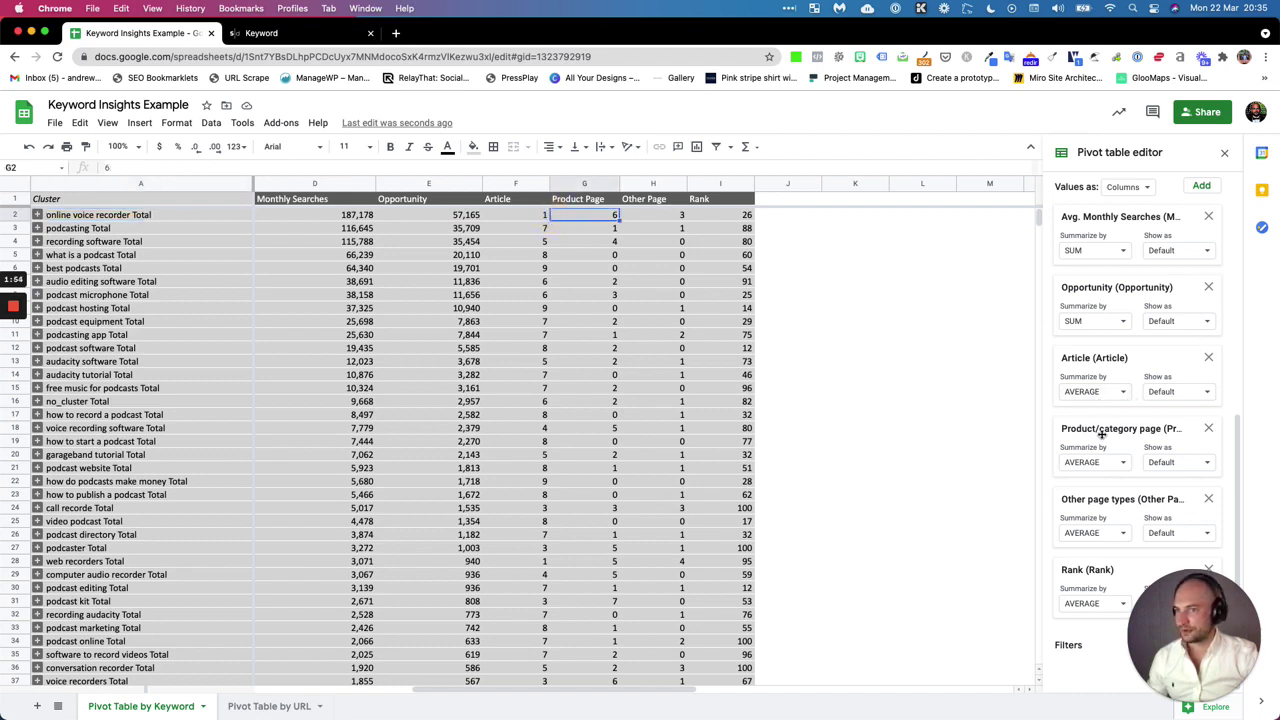
click(90, 220)
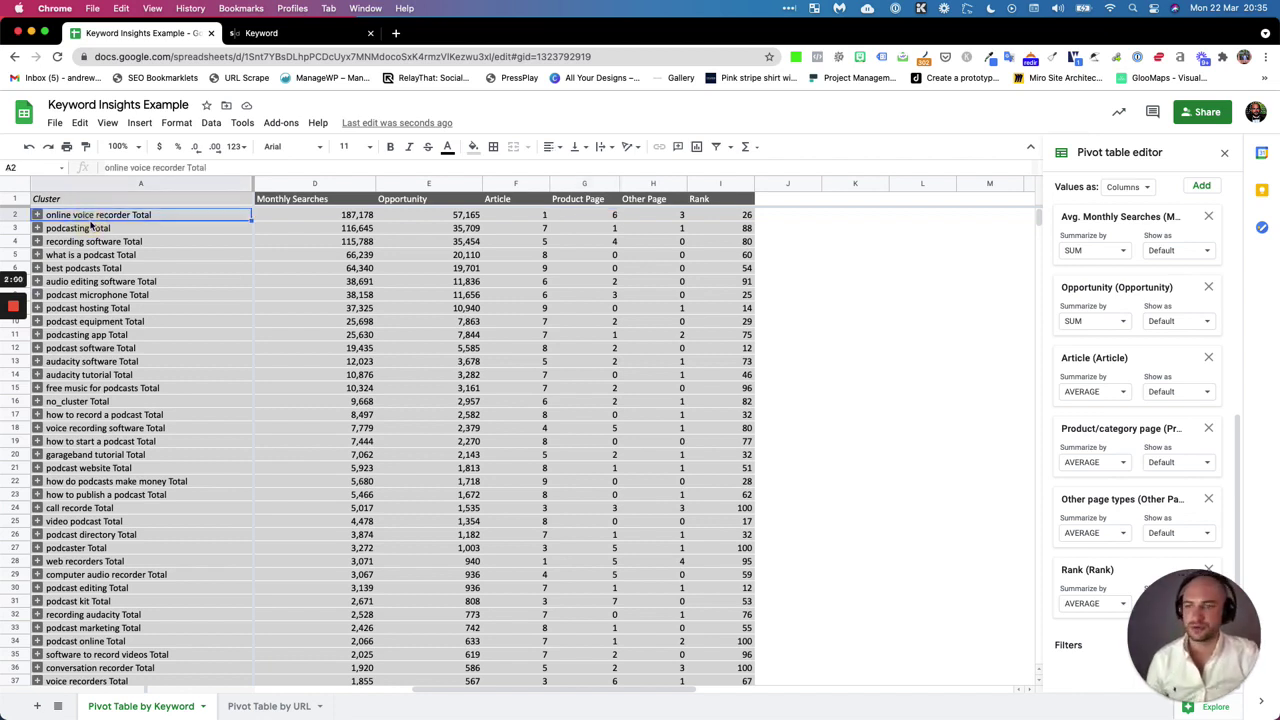
click(535, 217)
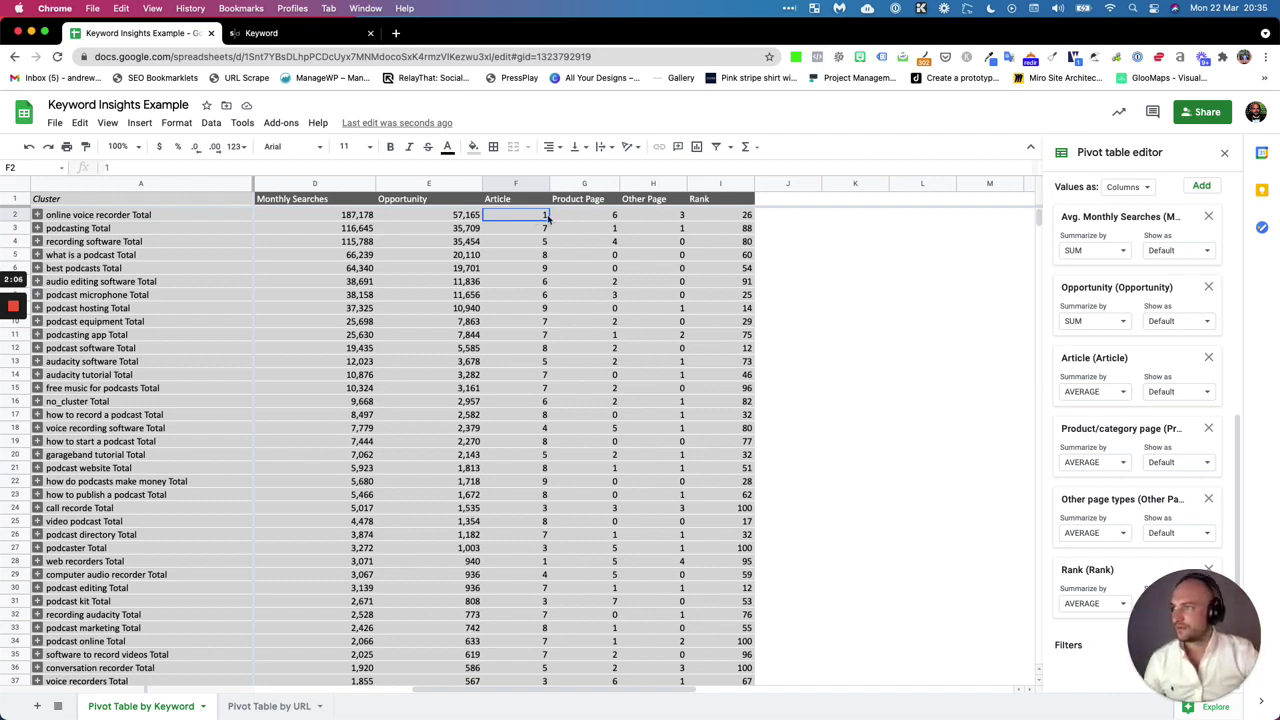
click(606, 219)
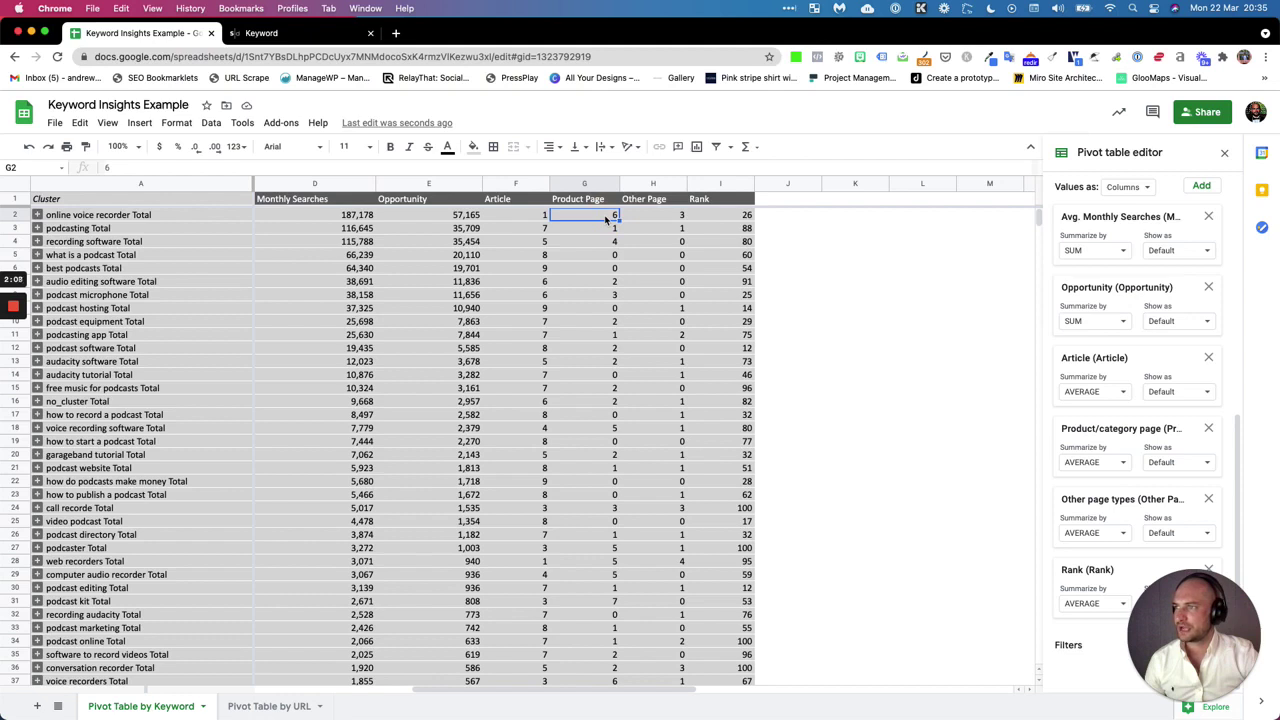
click(668, 216)
Step: Compare its Product and Other Page counts, then expand the cluster into its keywords
click(602, 220)
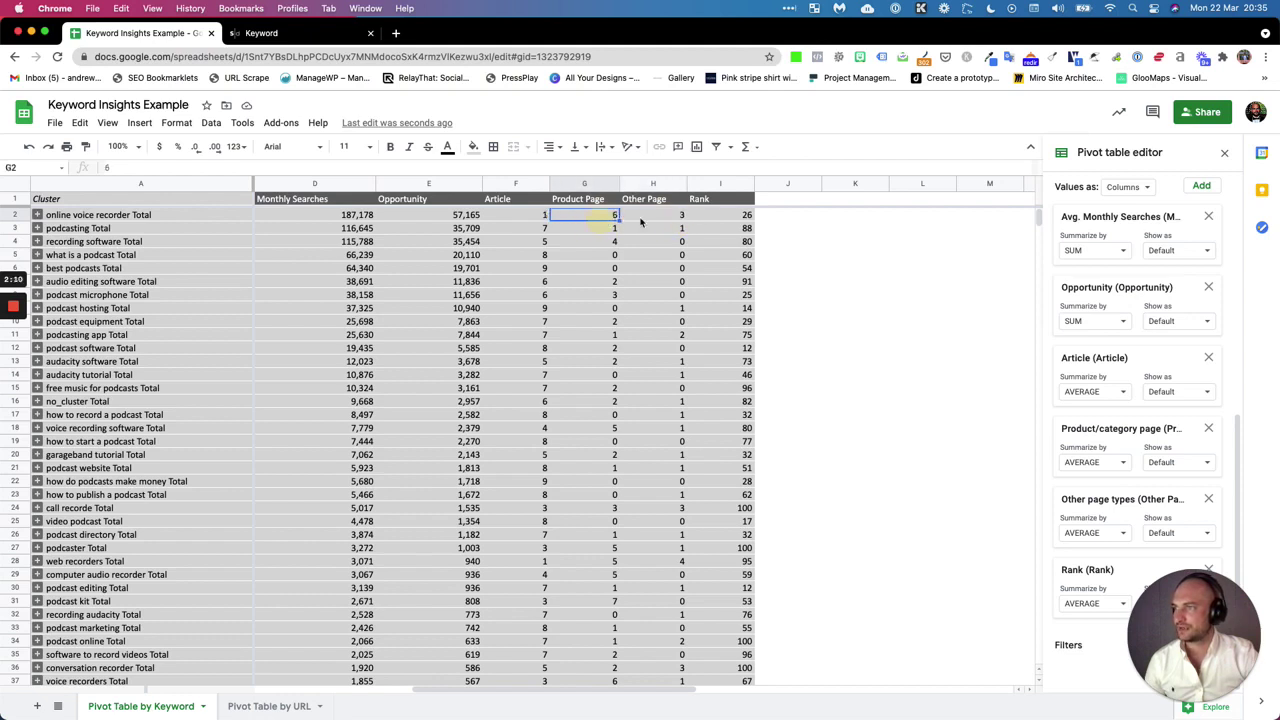
click(648, 217)
click(590, 215)
click(649, 218)
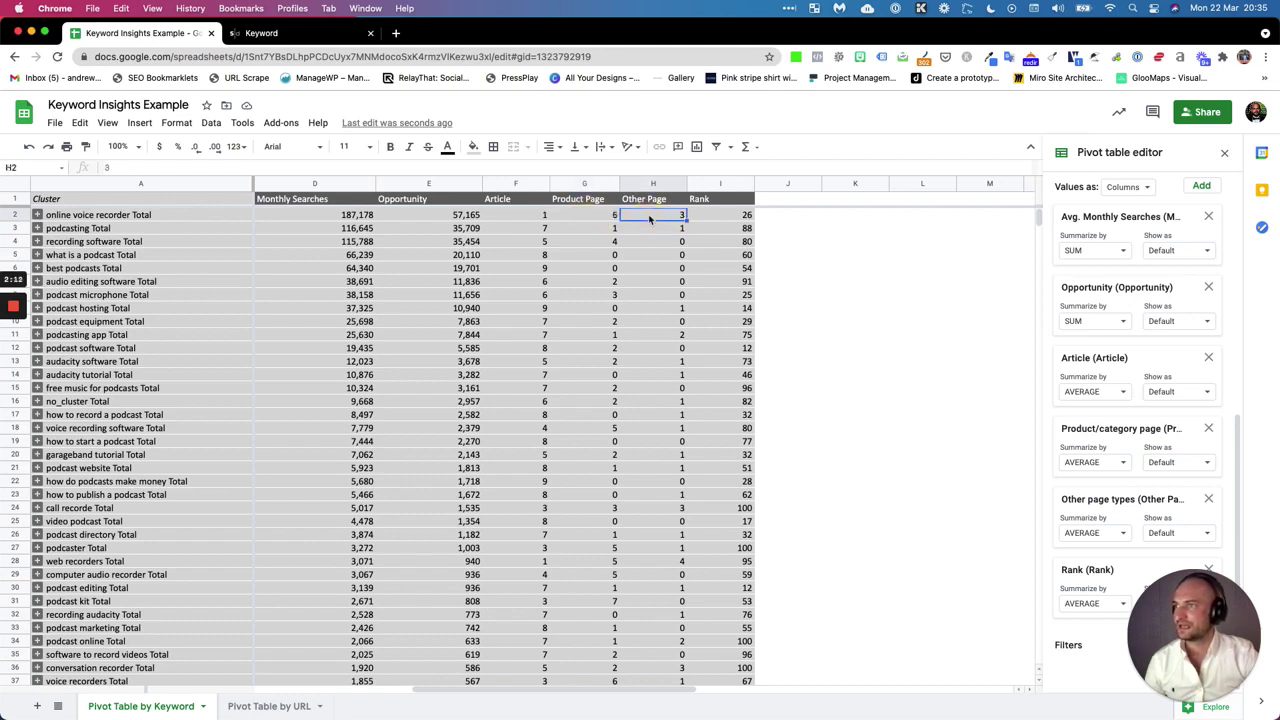
click(143, 215)
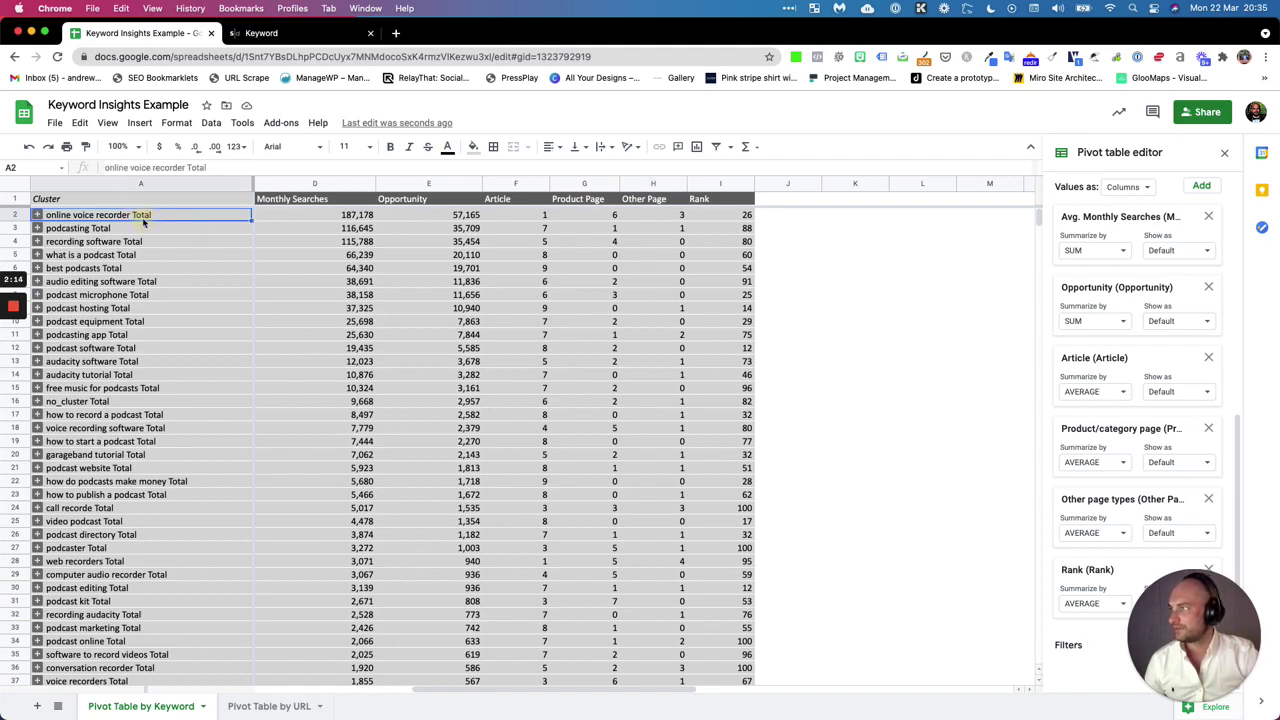
click(37, 215)
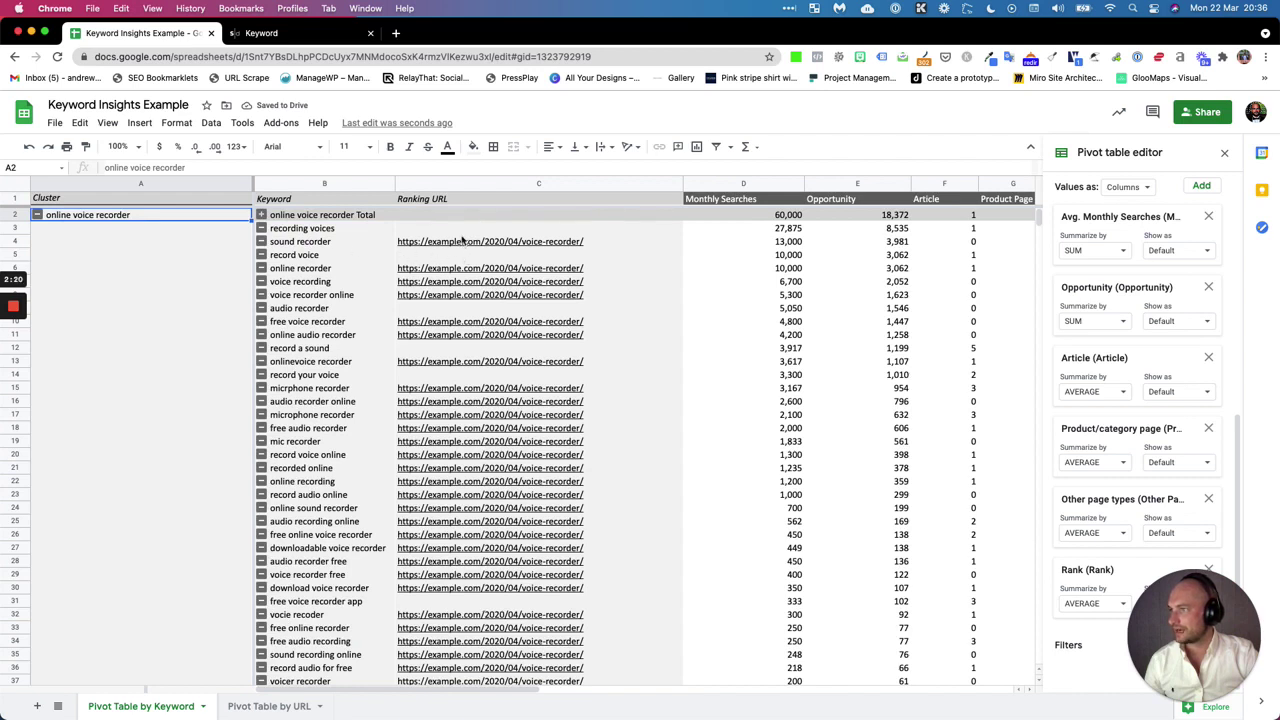
Step: Select the cluster's keywords from record voice down to row 23 and scroll through them
click(333, 256)
drag(322, 325, 328, 494)
scroll(327, 478, down, 20)
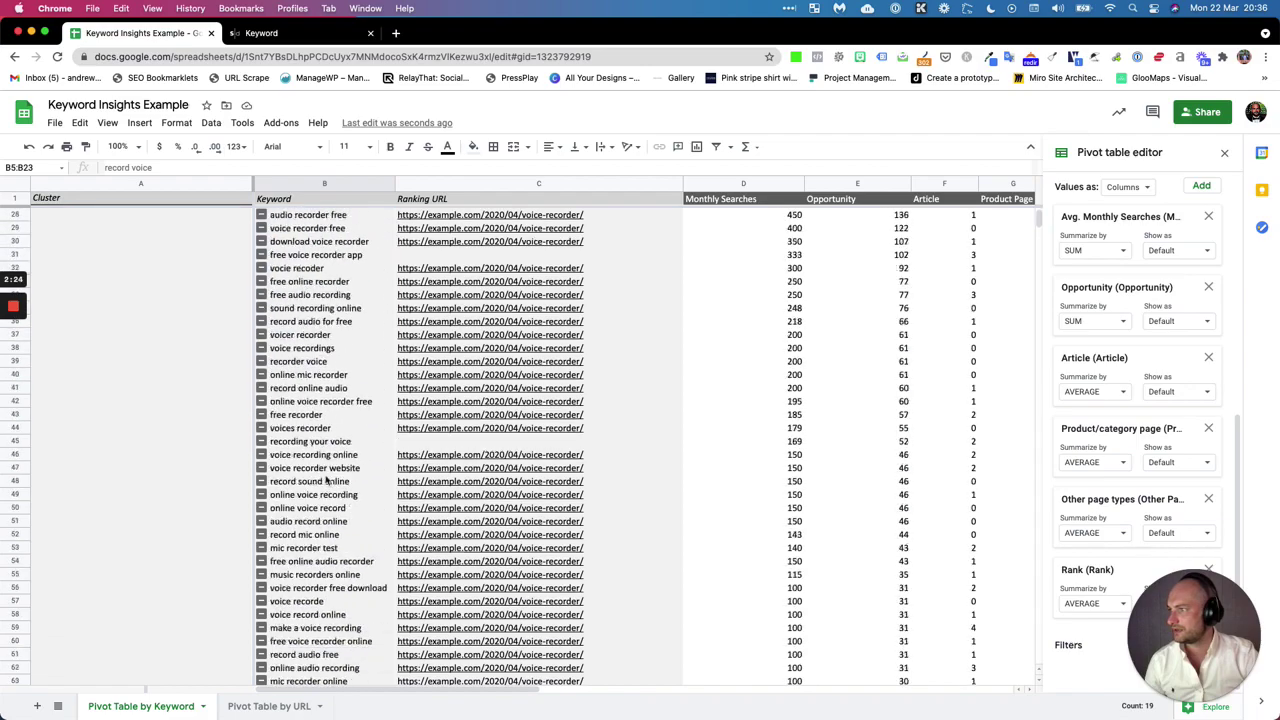
scroll(327, 478, down, 15)
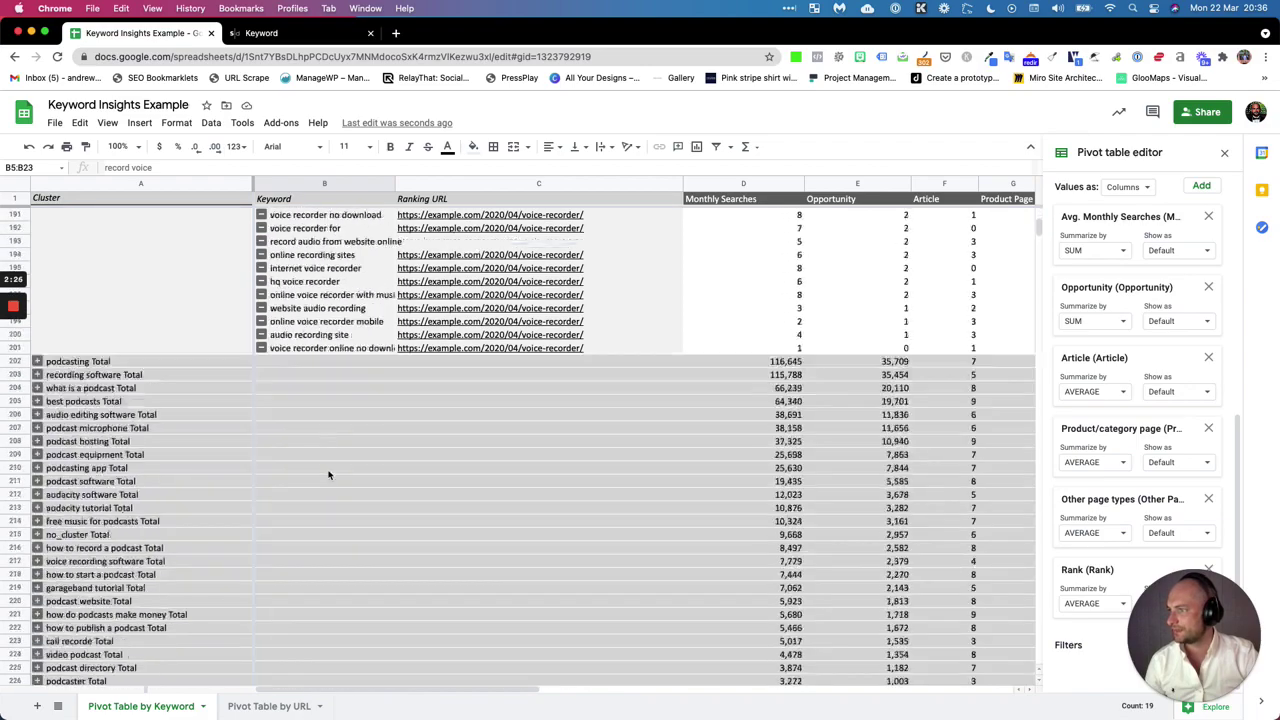
scroll(333, 470, up, 20)
scroll(338, 470, up, 20)
scroll(500, 434, right, 10)
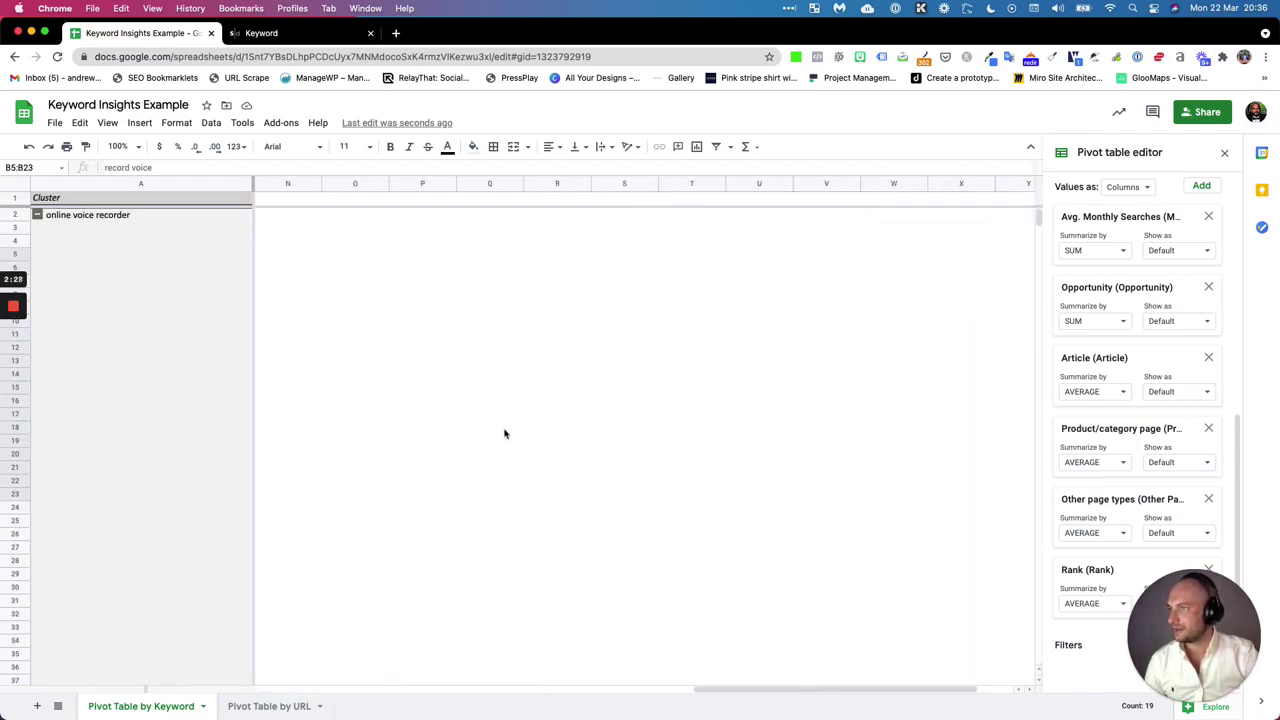
scroll(505, 433, left, 10)
scroll(505, 433, right, 2)
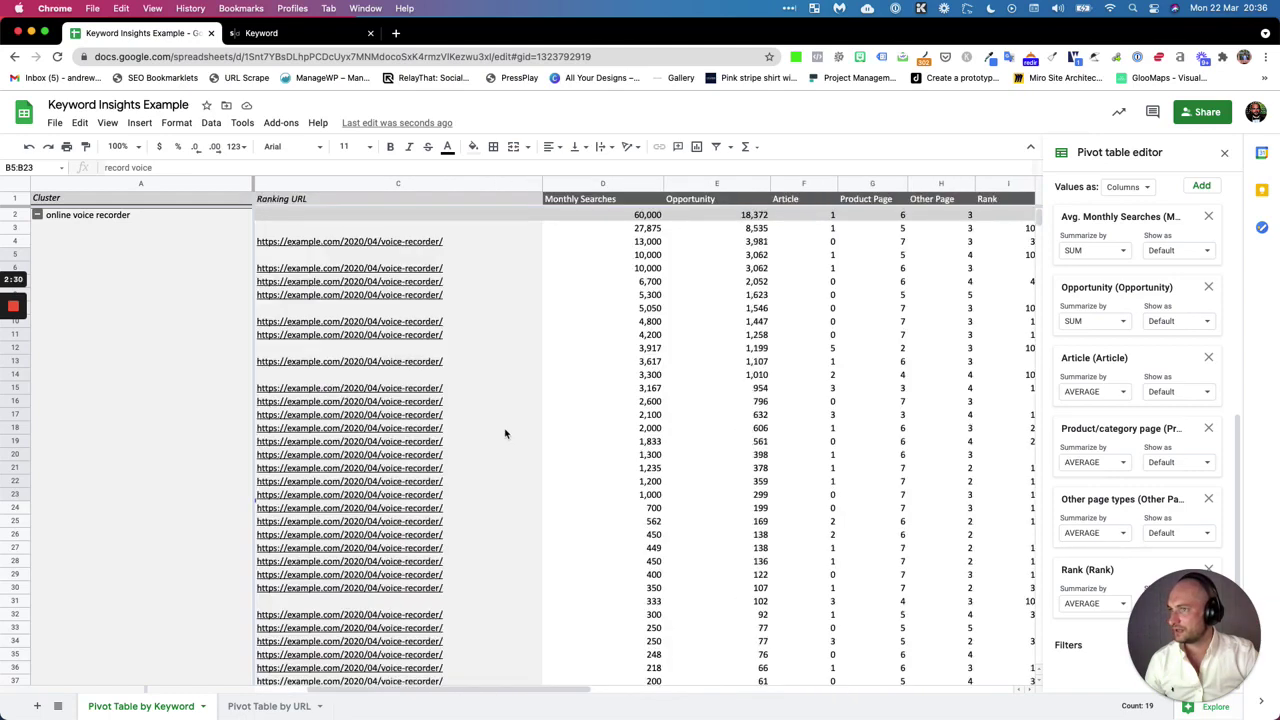
Step: Compare the keywords' Article, Product Page and Other Page values, then collapse the online voice recorder cluster
drag(832, 254, 832, 538)
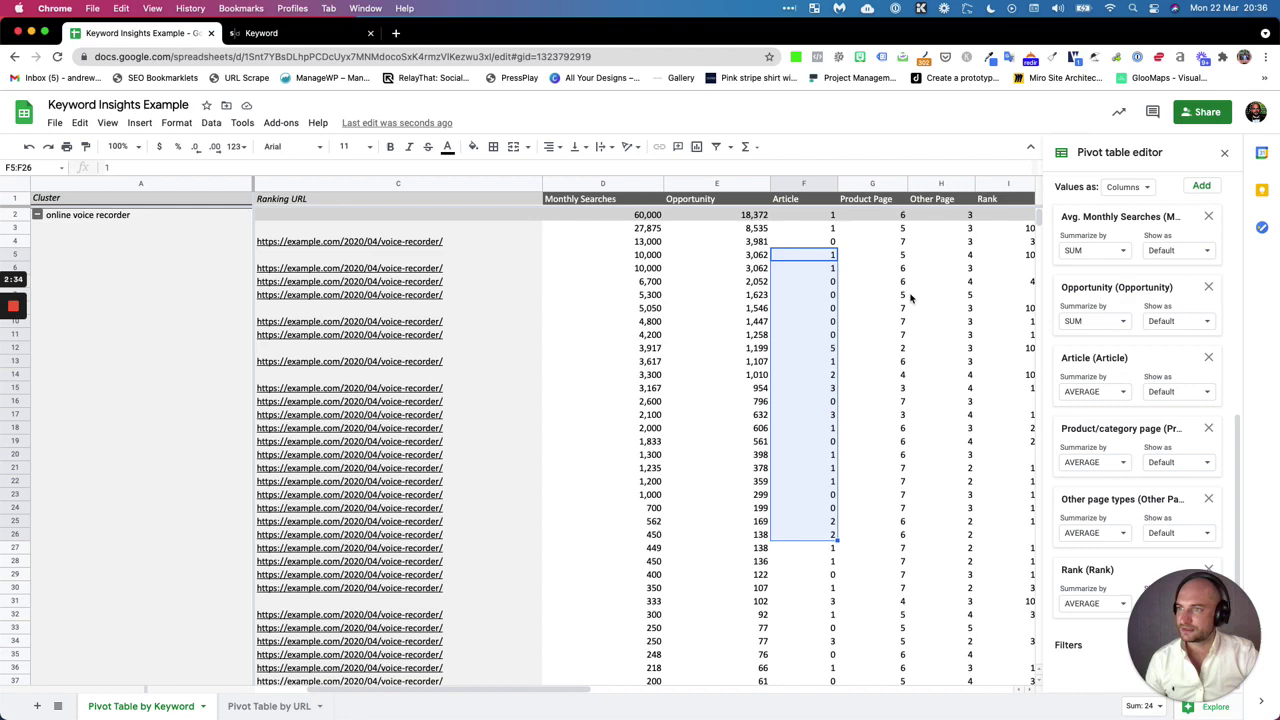
drag(910, 297, 906, 494)
click(940, 388)
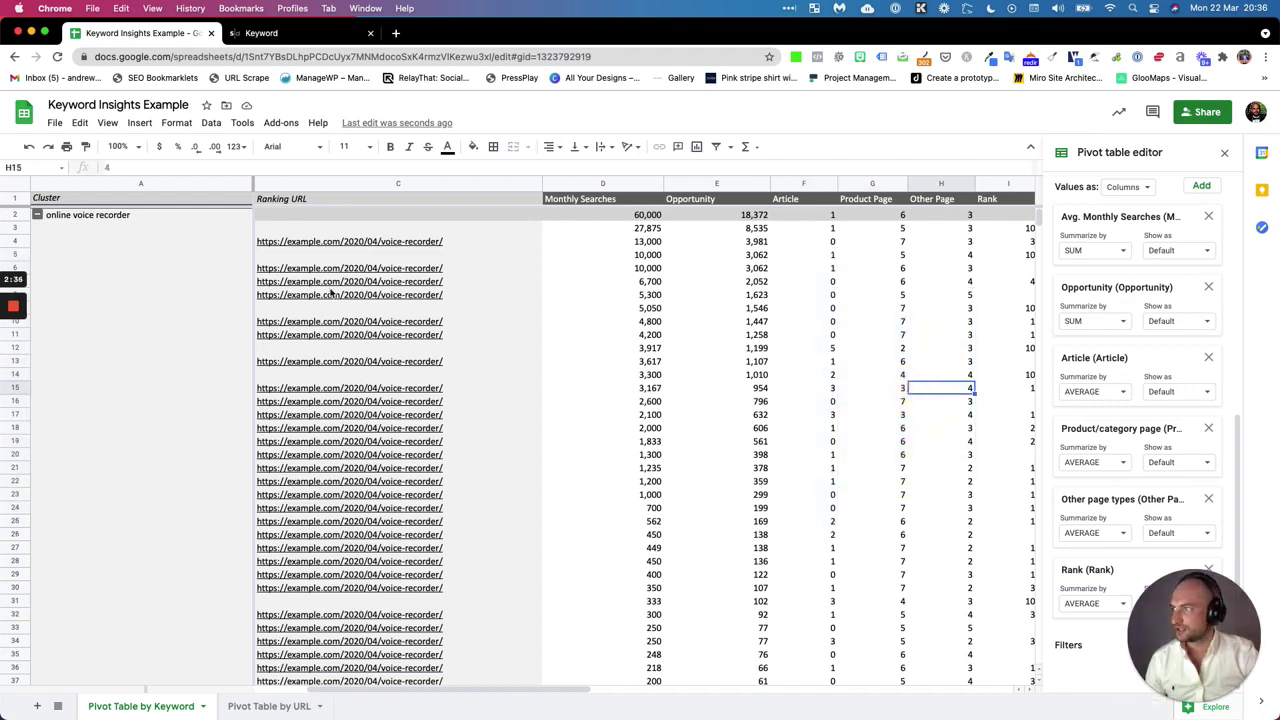
click(37, 215)
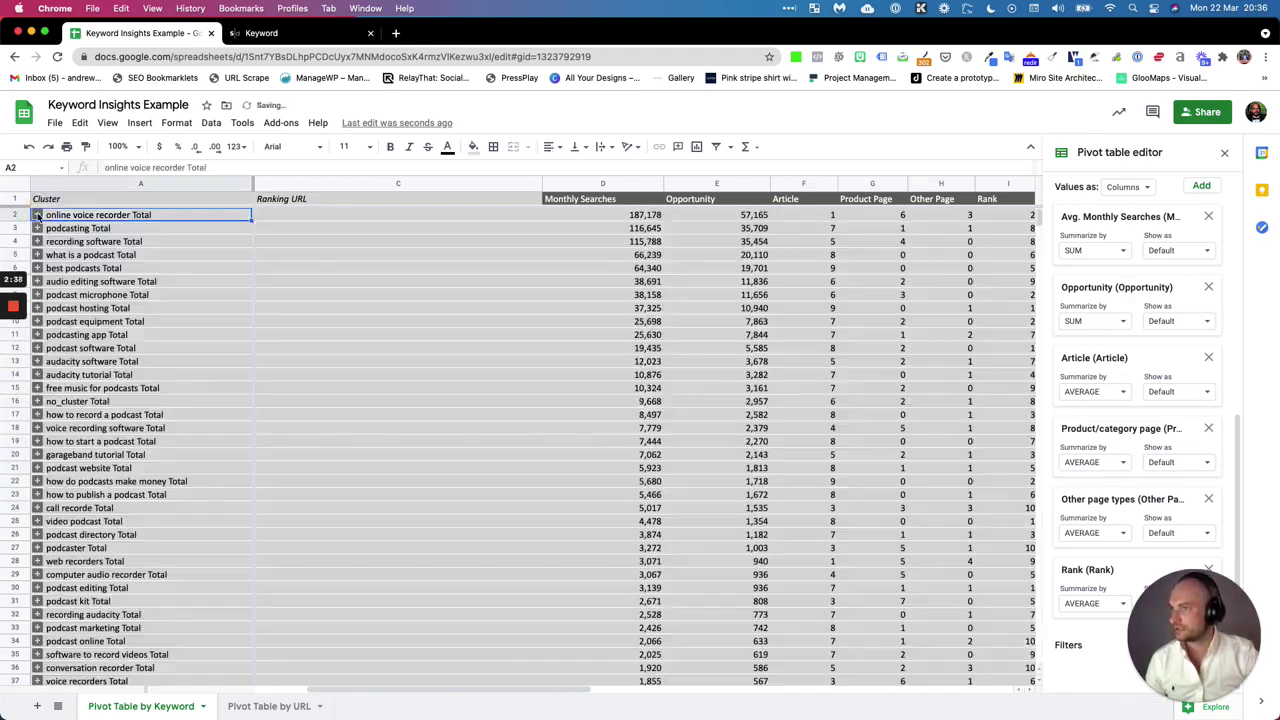
click(891, 216)
shift+click(951, 215)
click(843, 217)
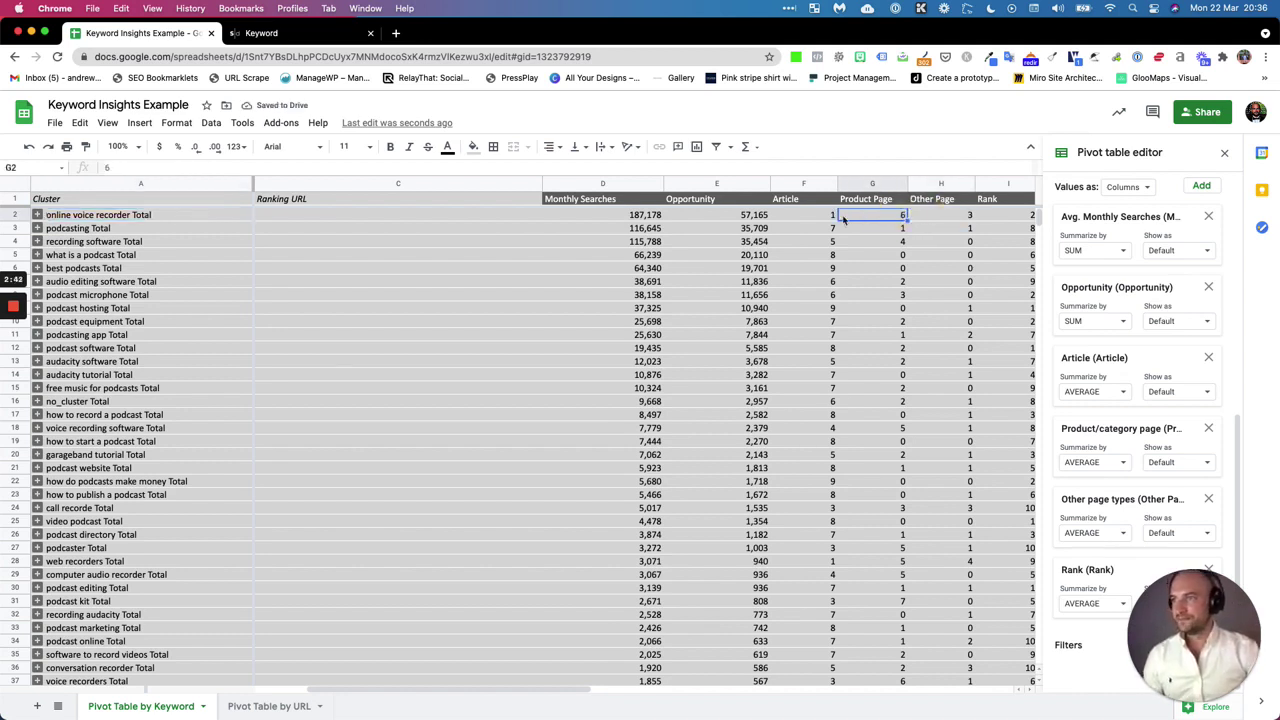
click(831, 483)
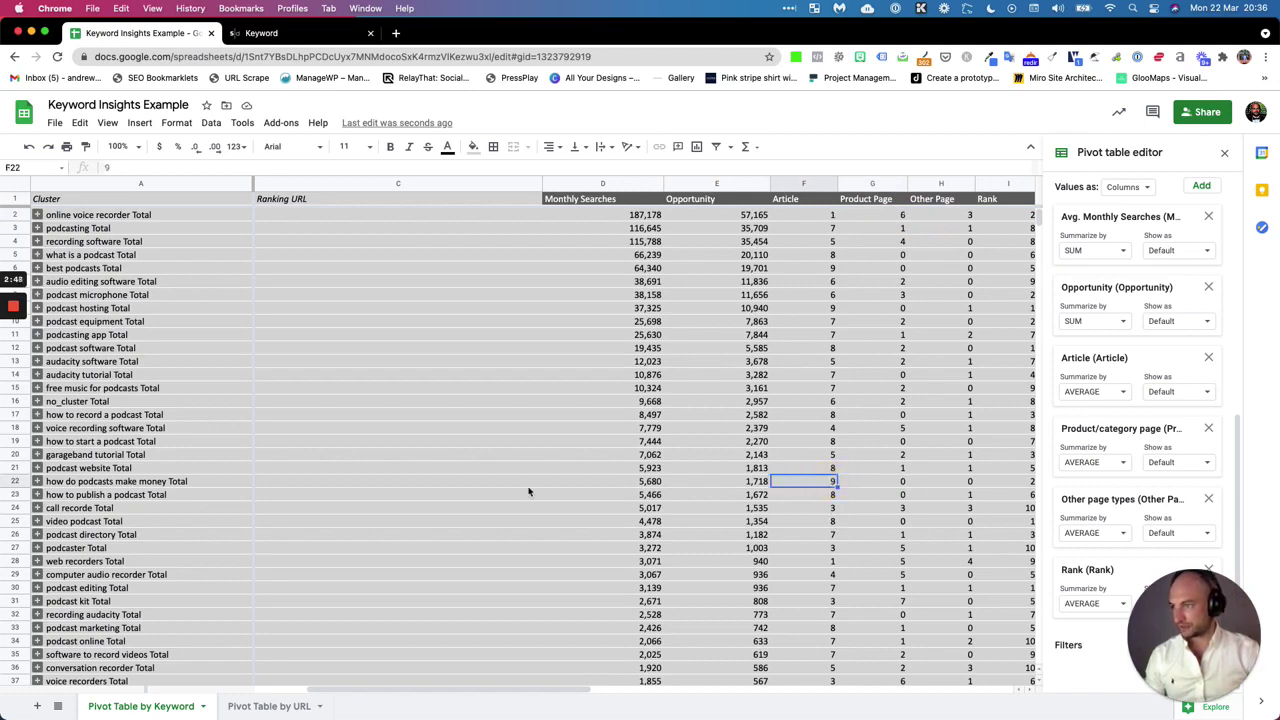
click(37, 482)
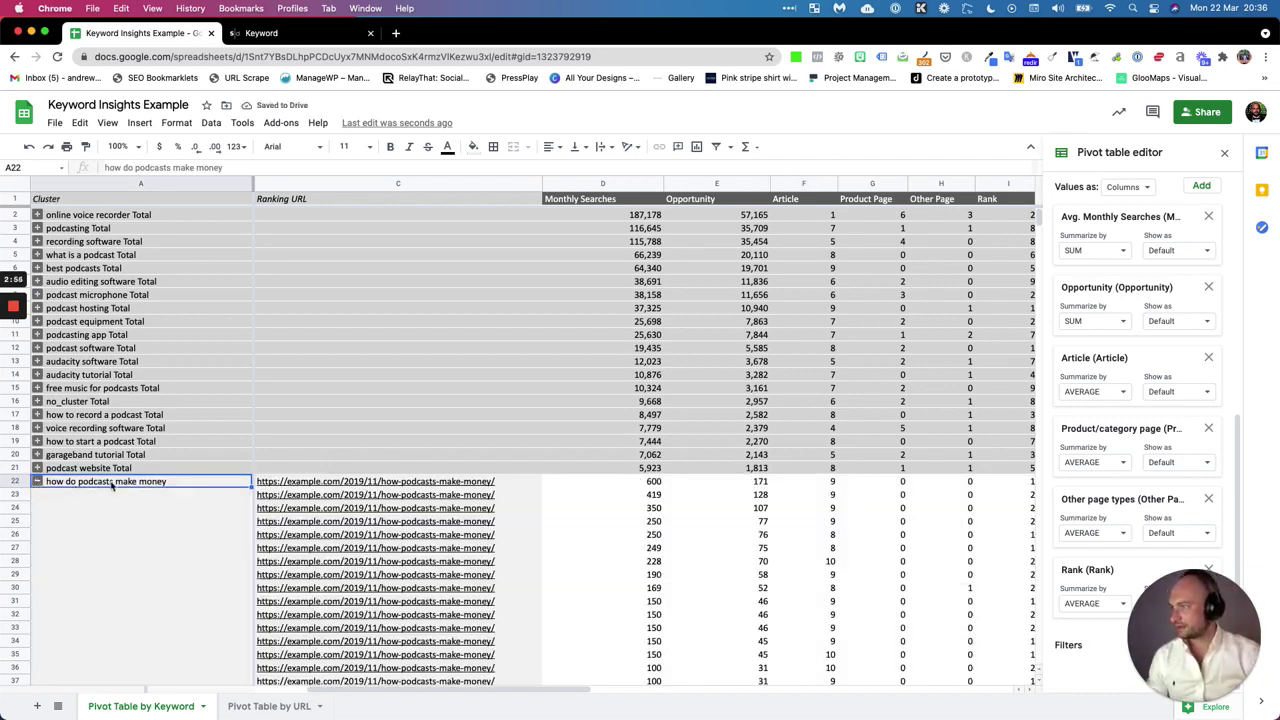
click(37, 482)
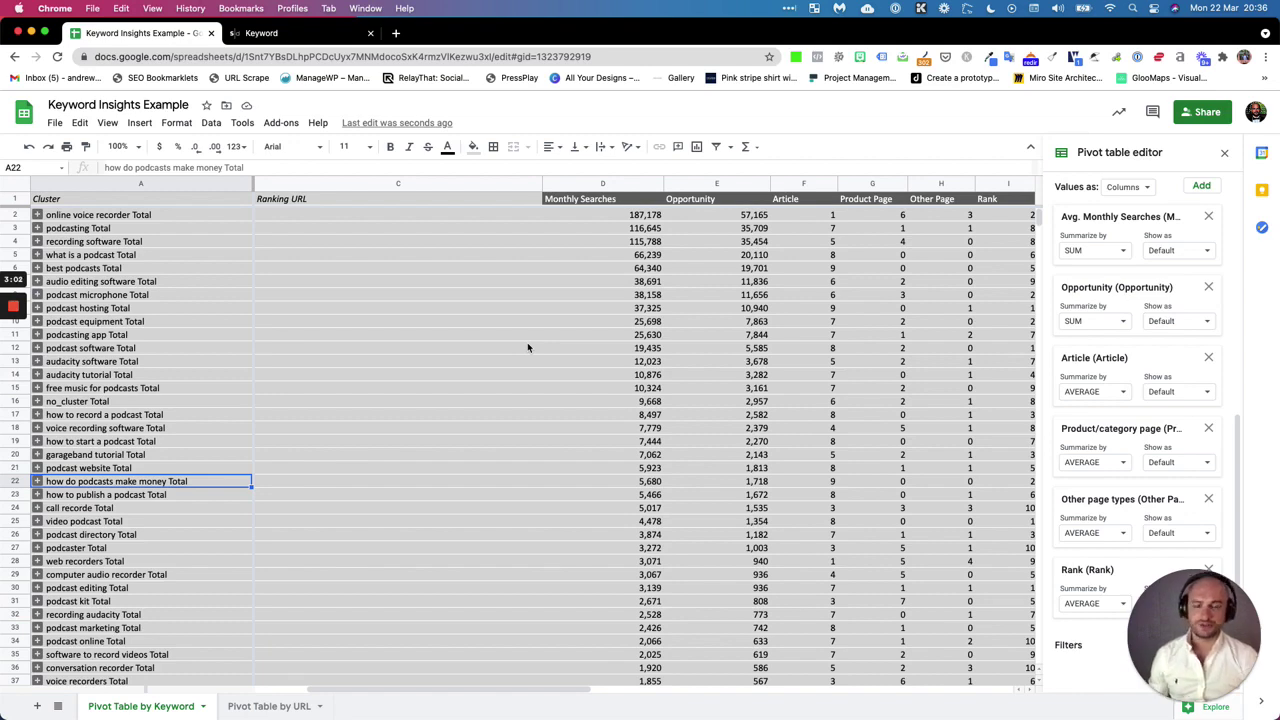
Step: Search Google for 'iphone 7' in a new browser tab
click(396, 33)
text(iphone 7)
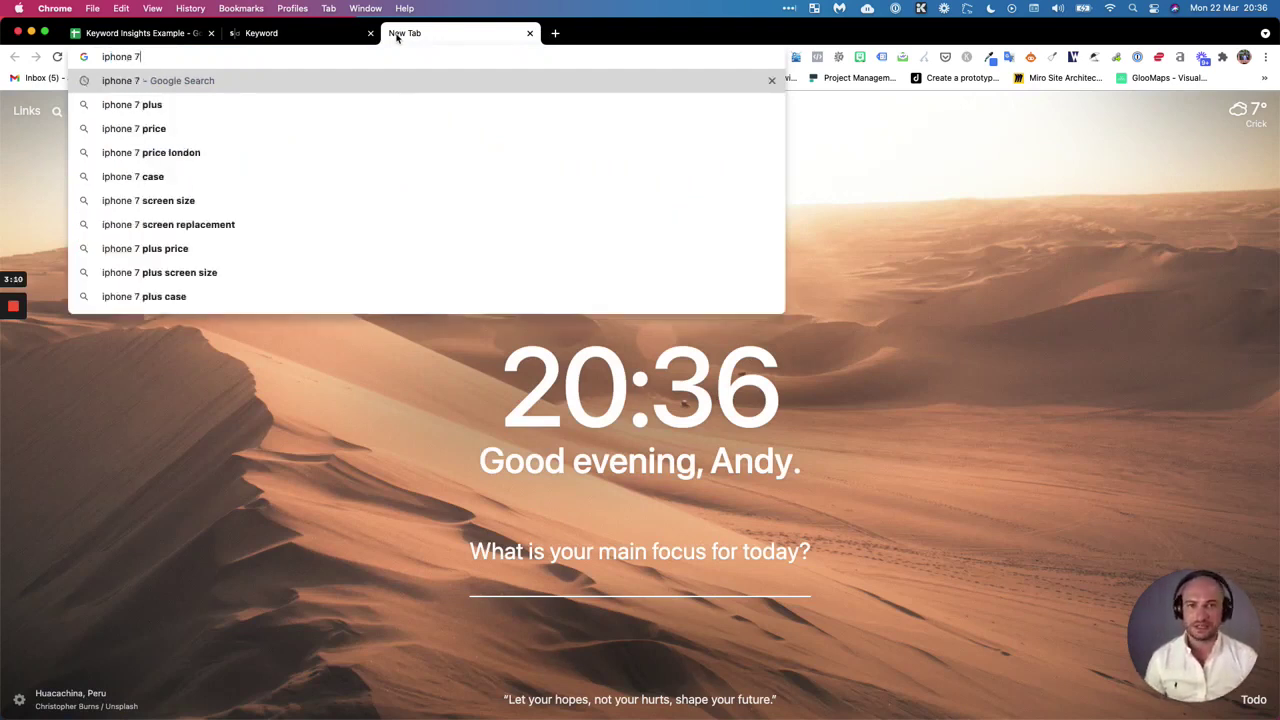
key(Return)
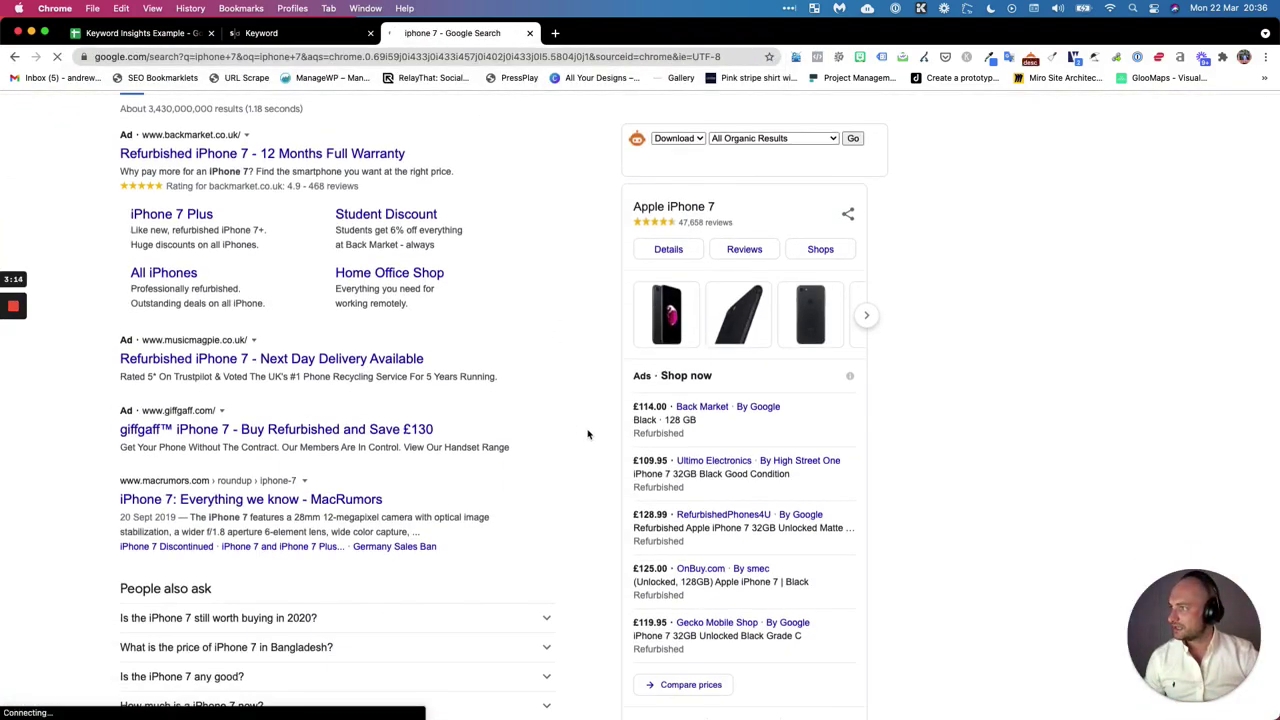
Step: Scroll the results, highlighting titles such as MacRumors, Apple (UK), support.apple.com and Carphone Warehouse
drag(388, 442, 125, 448)
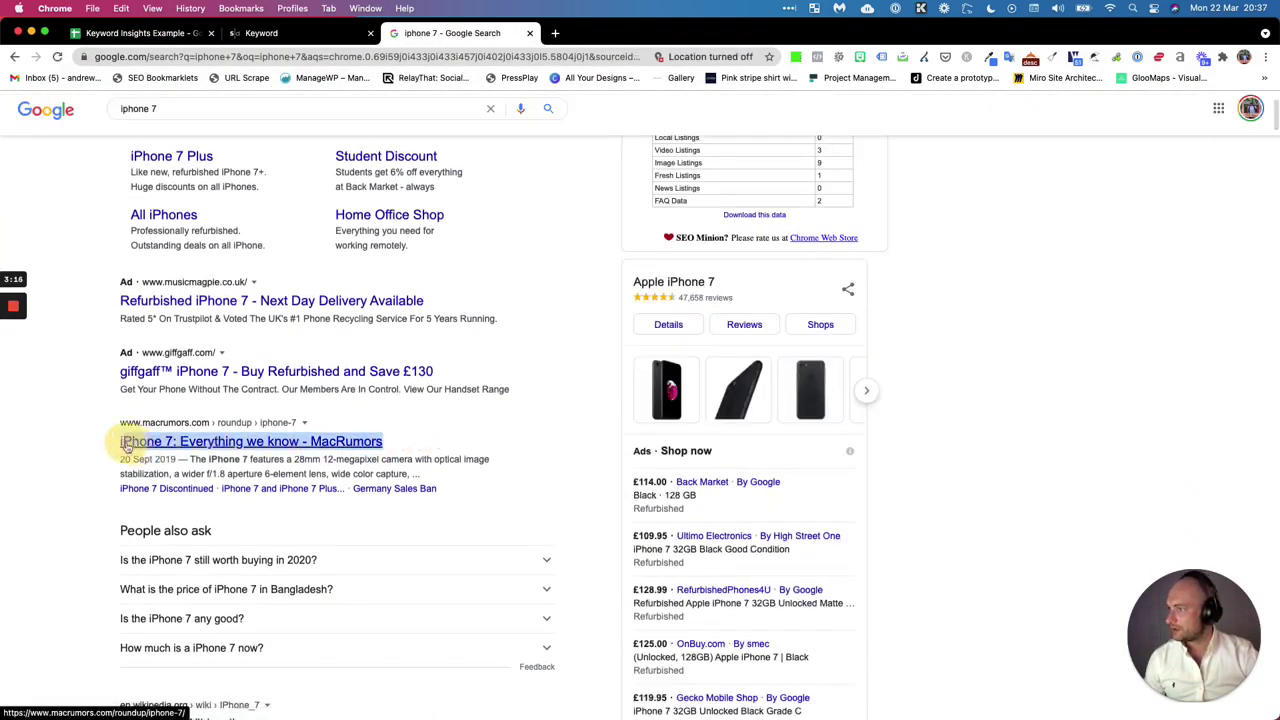
scroll(125, 448, down, 5)
drag(244, 452, 125, 450)
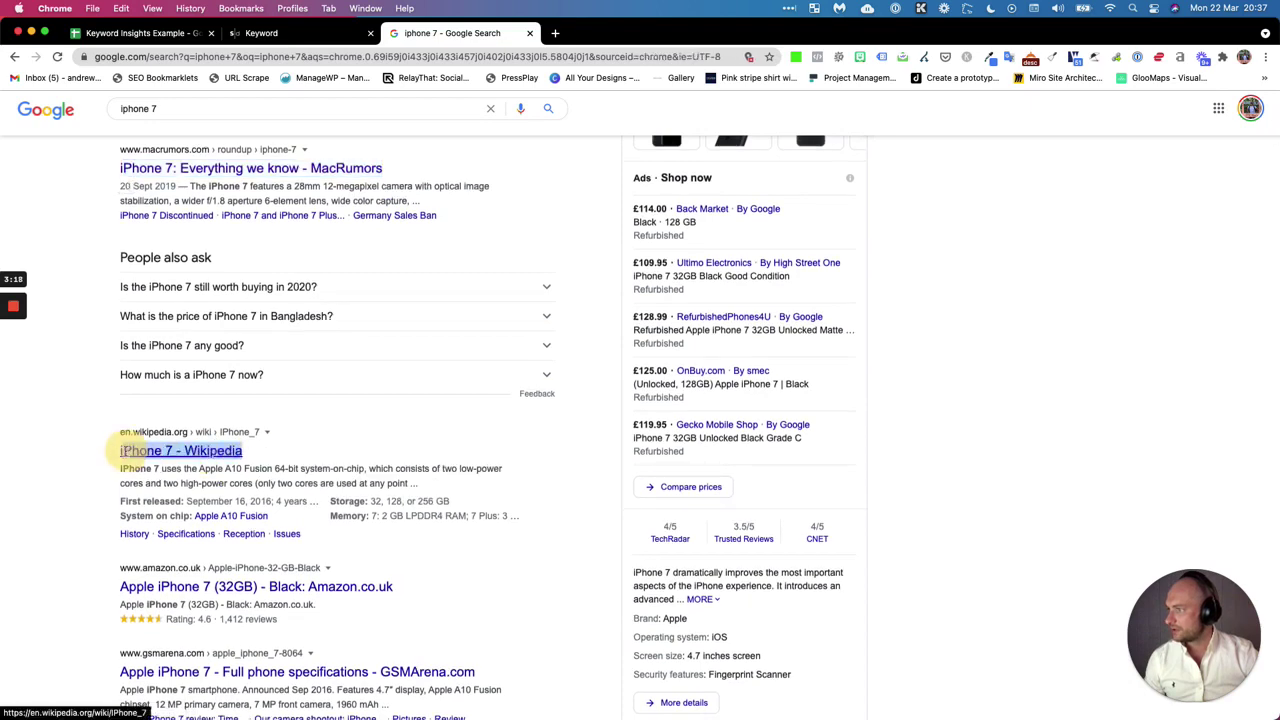
scroll(125, 450, down, 3)
drag(394, 429, 185, 430)
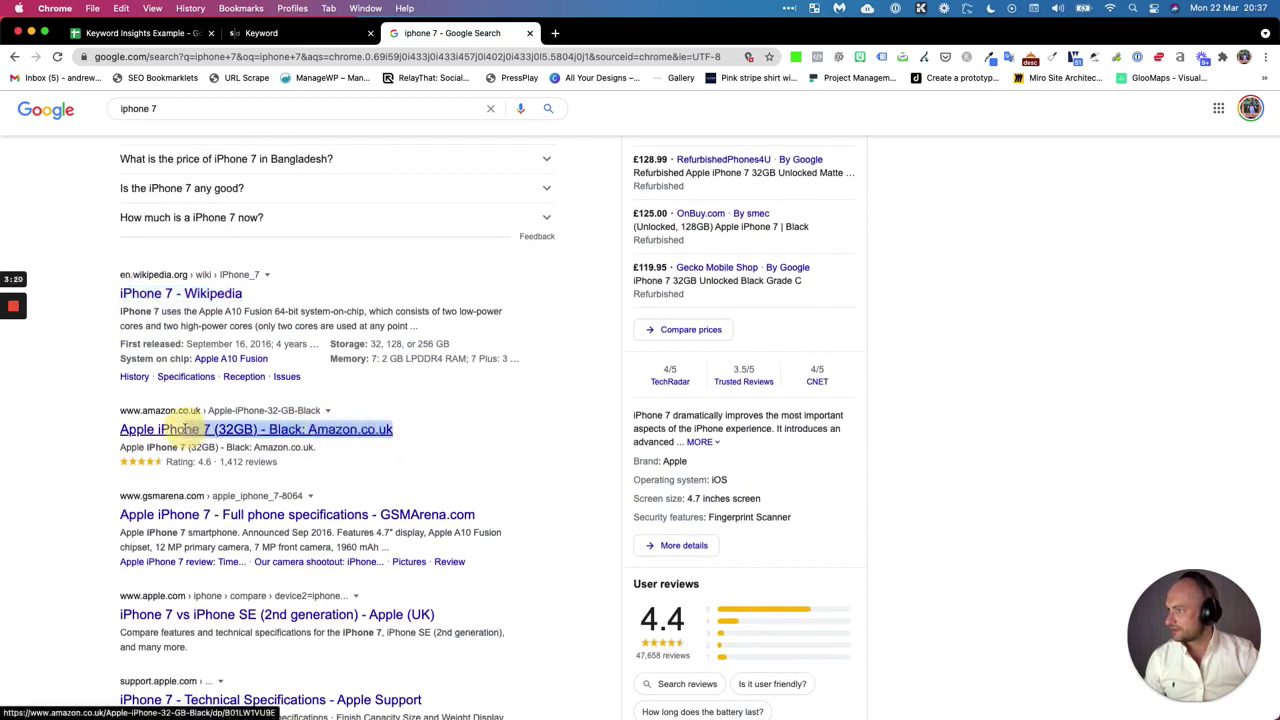
drag(476, 514, 333, 514)
scroll(463, 547, down, 1)
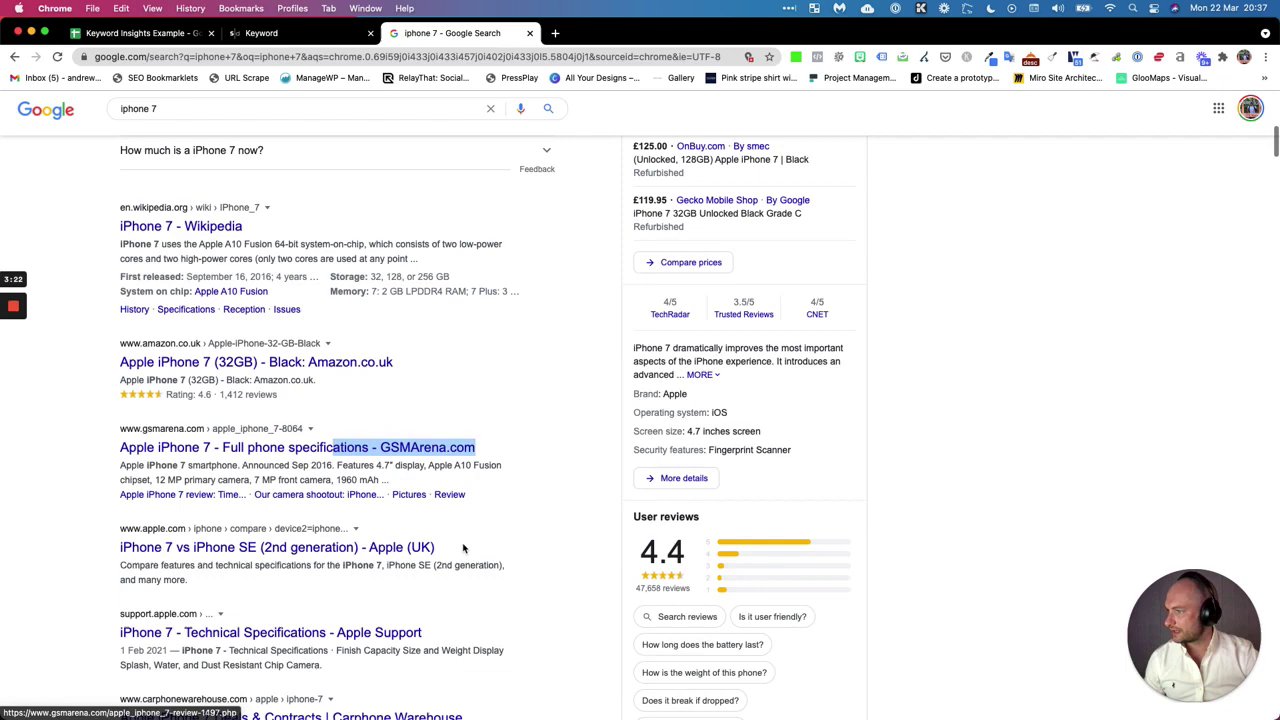
drag(463, 547, 243, 545)
scroll(457, 554, down, 1)
drag(457, 554, 255, 532)
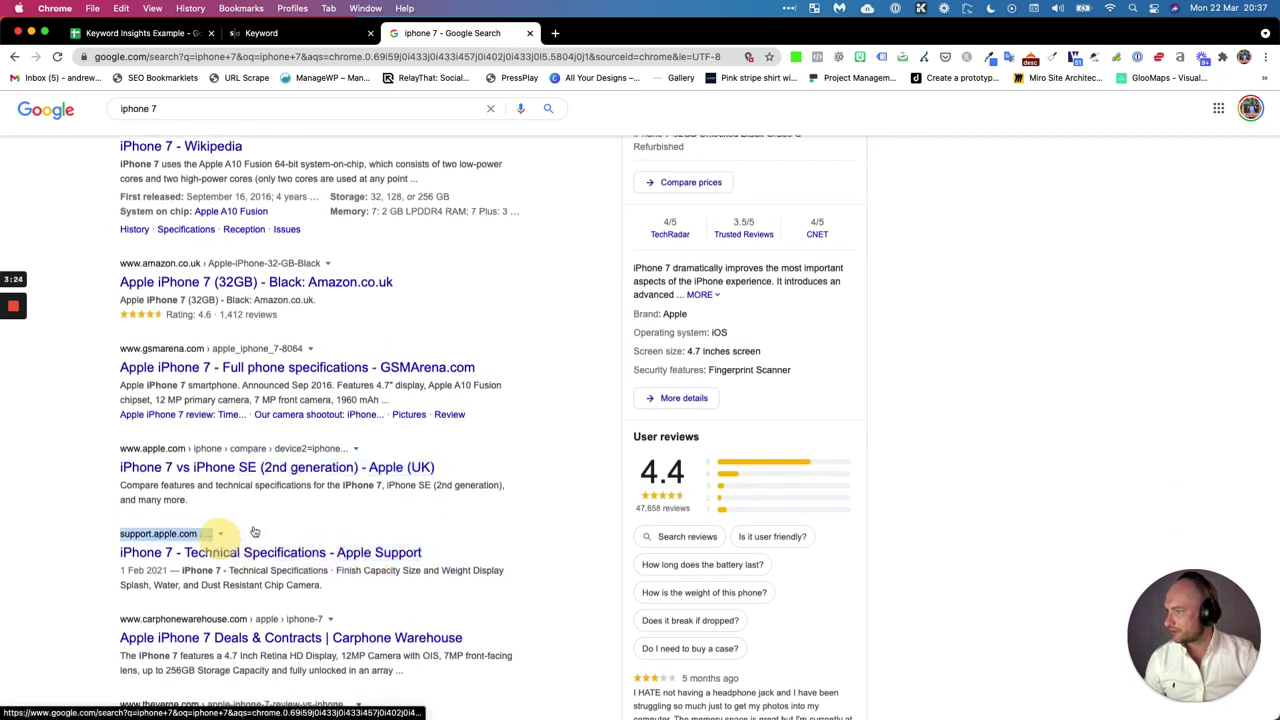
scroll(400, 500, down, 3)
drag(500, 457, 250, 457)
click(293, 542)
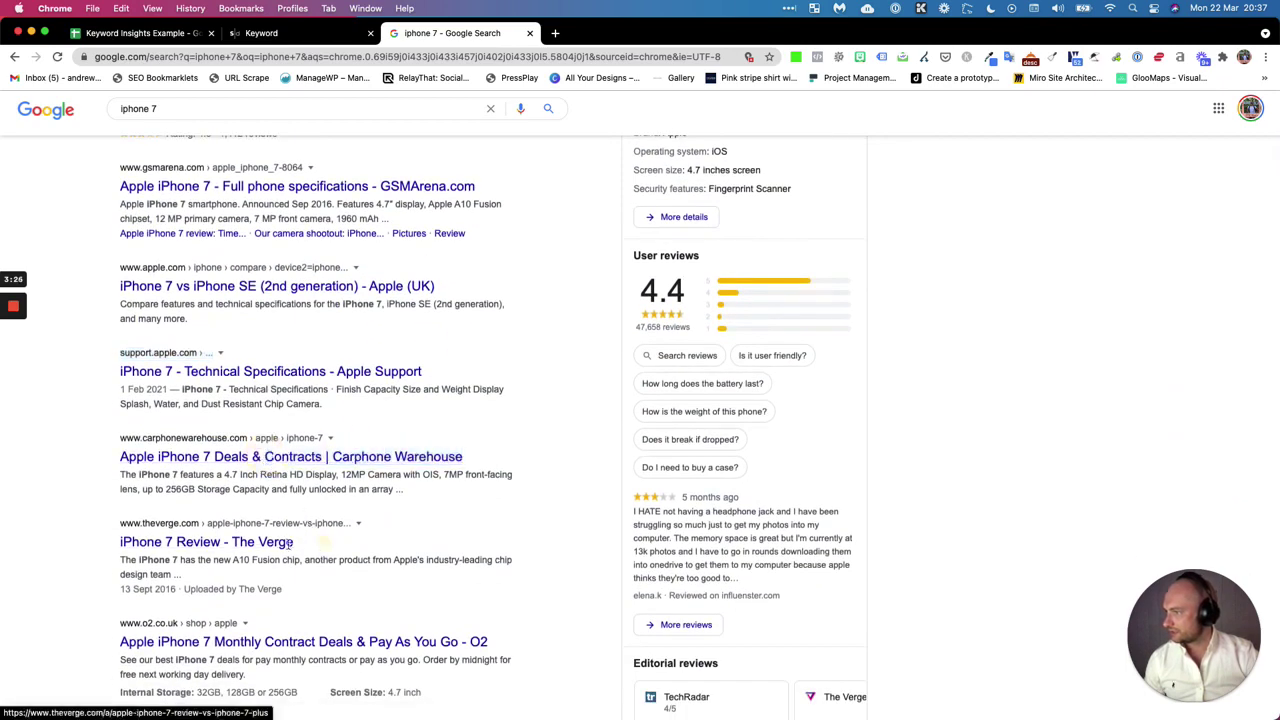
drag(293, 542, 153, 542)
scroll(426, 471, down, 4)
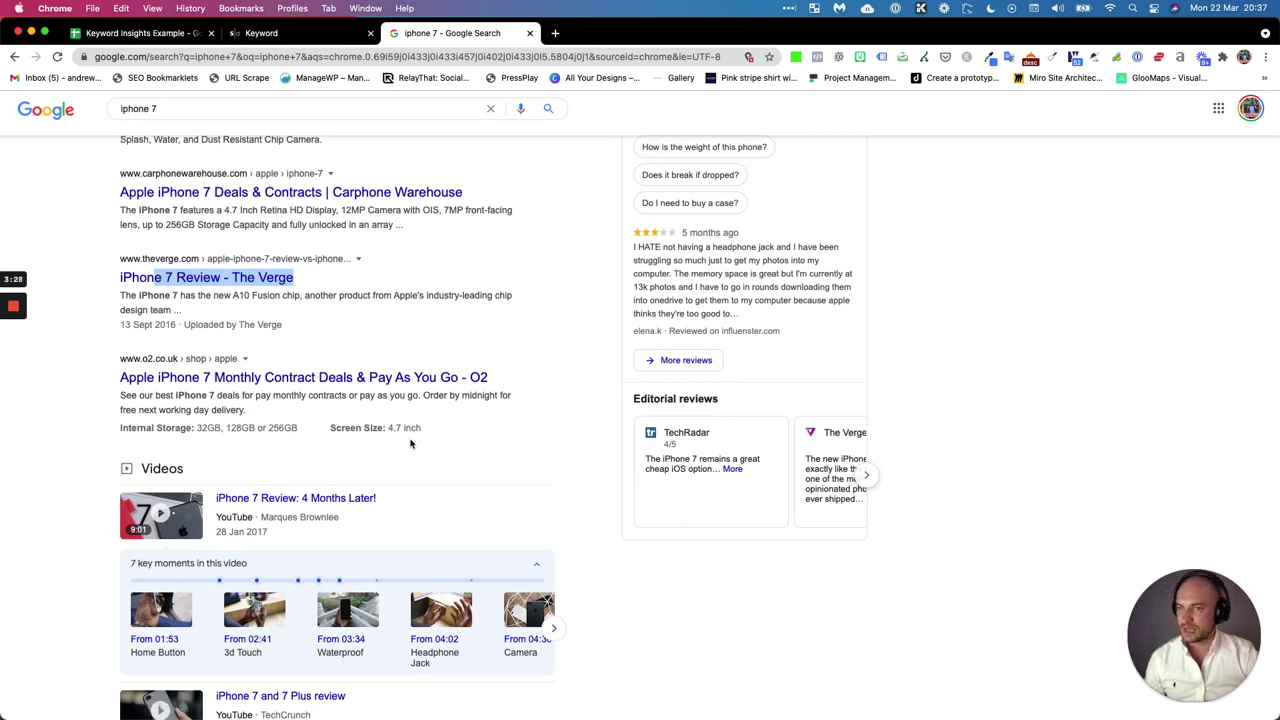
Step: Return to the Keyword Insights Example spreadsheet and compare podcasting's Article and Product Page counts
click(148, 33)
click(834, 229)
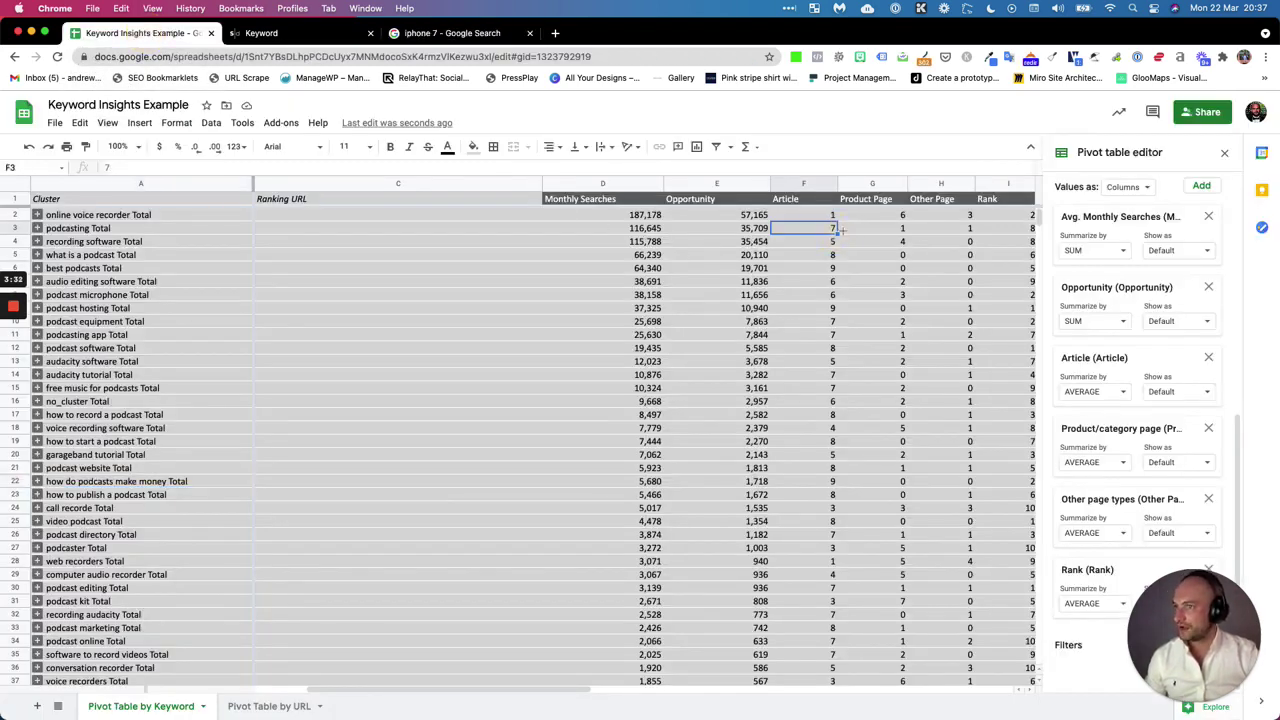
click(886, 233)
click(830, 236)
click(888, 236)
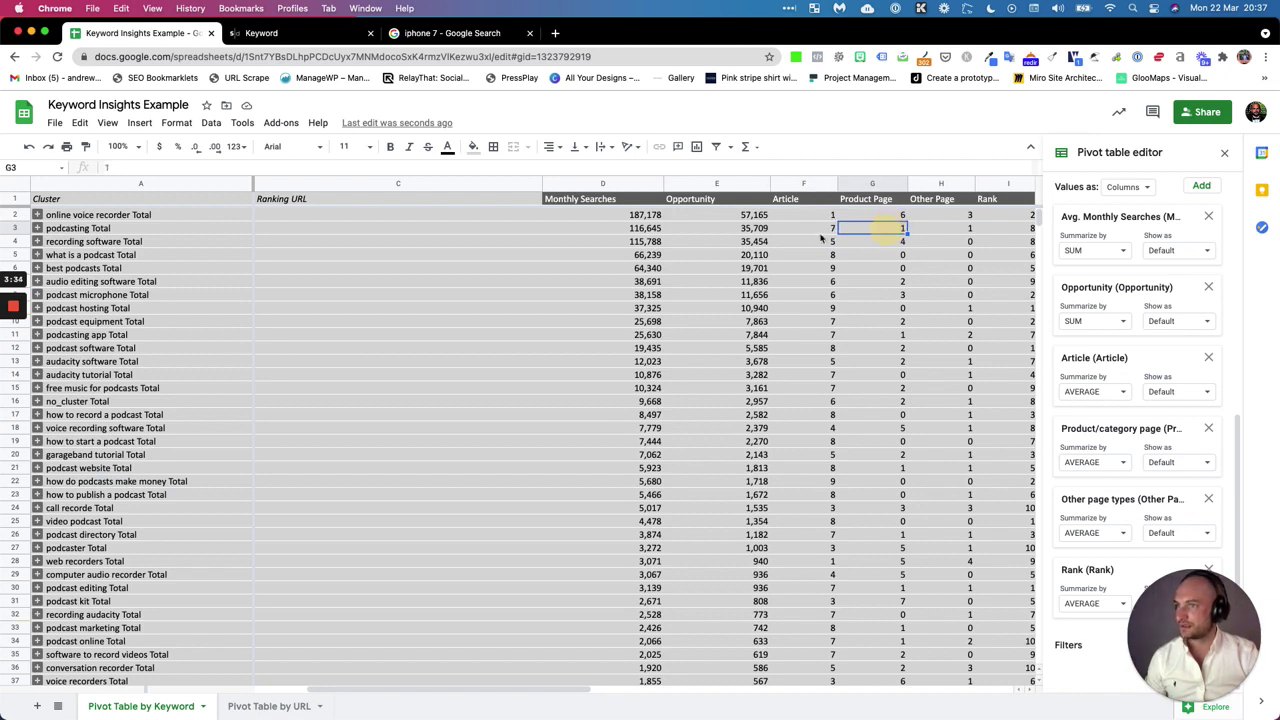
click(818, 238)
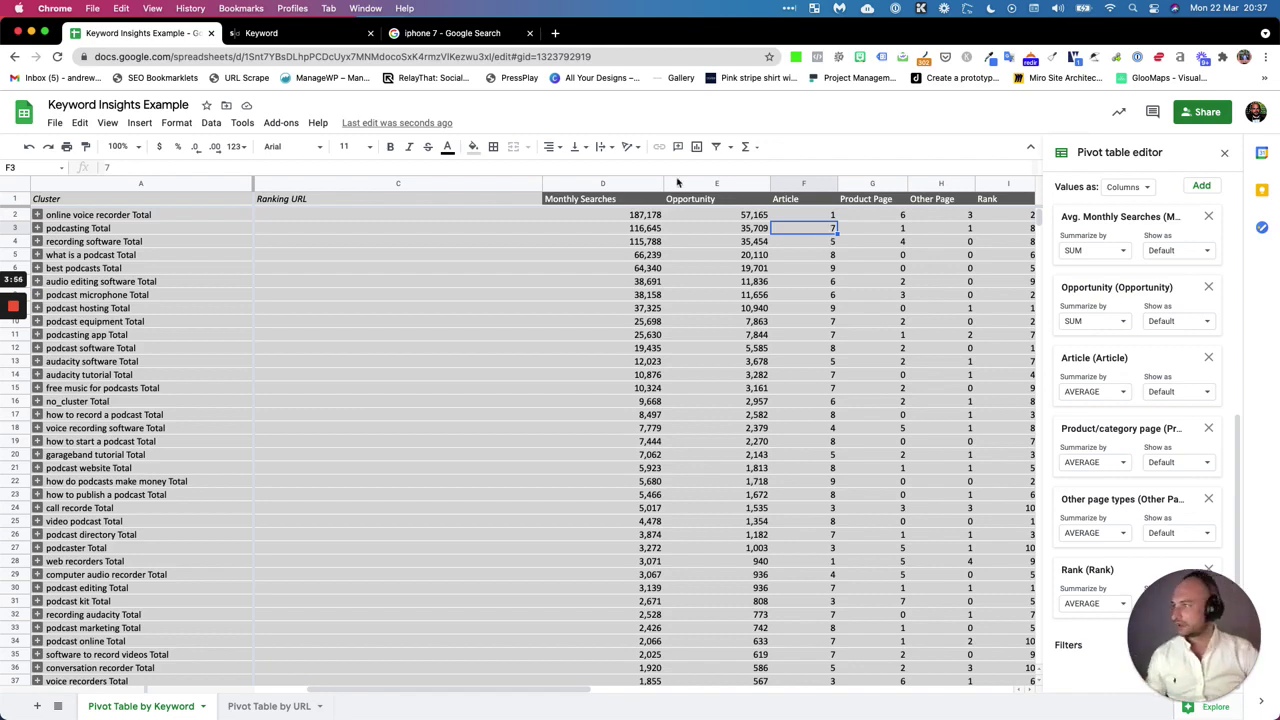
scroll(313, 367, down, 4)
scroll(313, 366, up, 4)
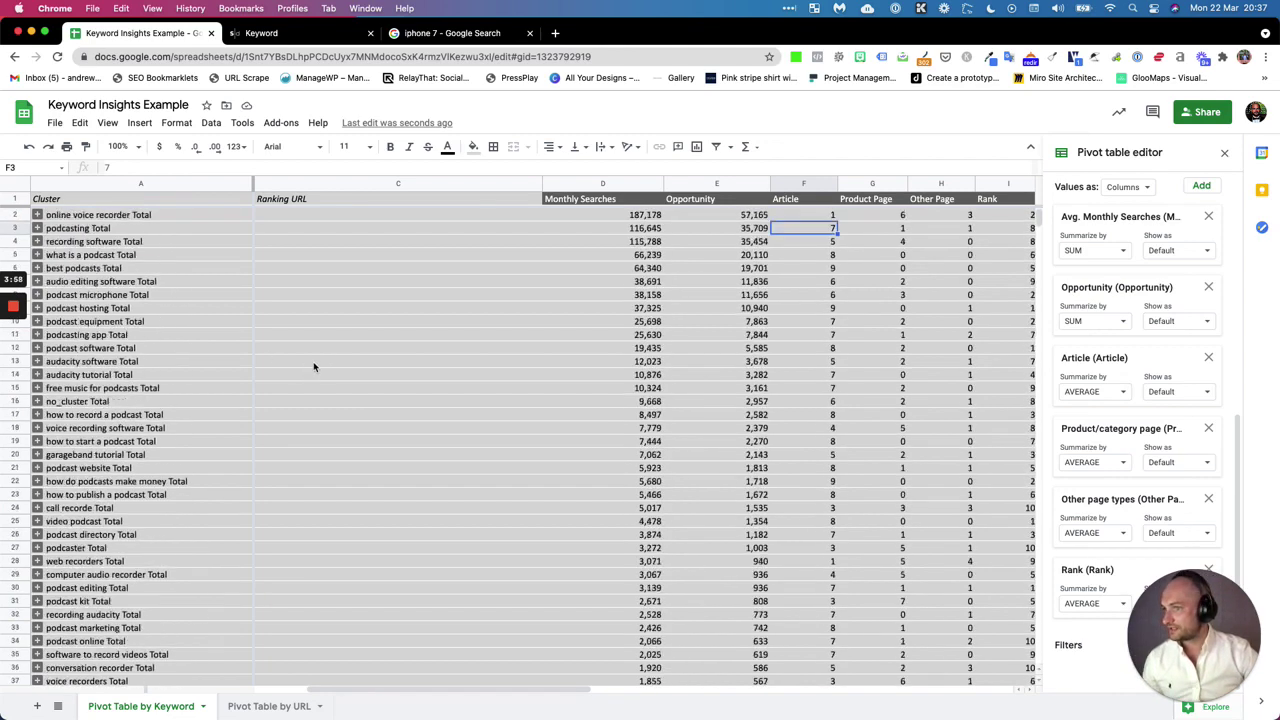
Step: Expand the audacity tutorial cluster and unhide the Keyword column beside rows lacking ranking URLs
click(36, 375)
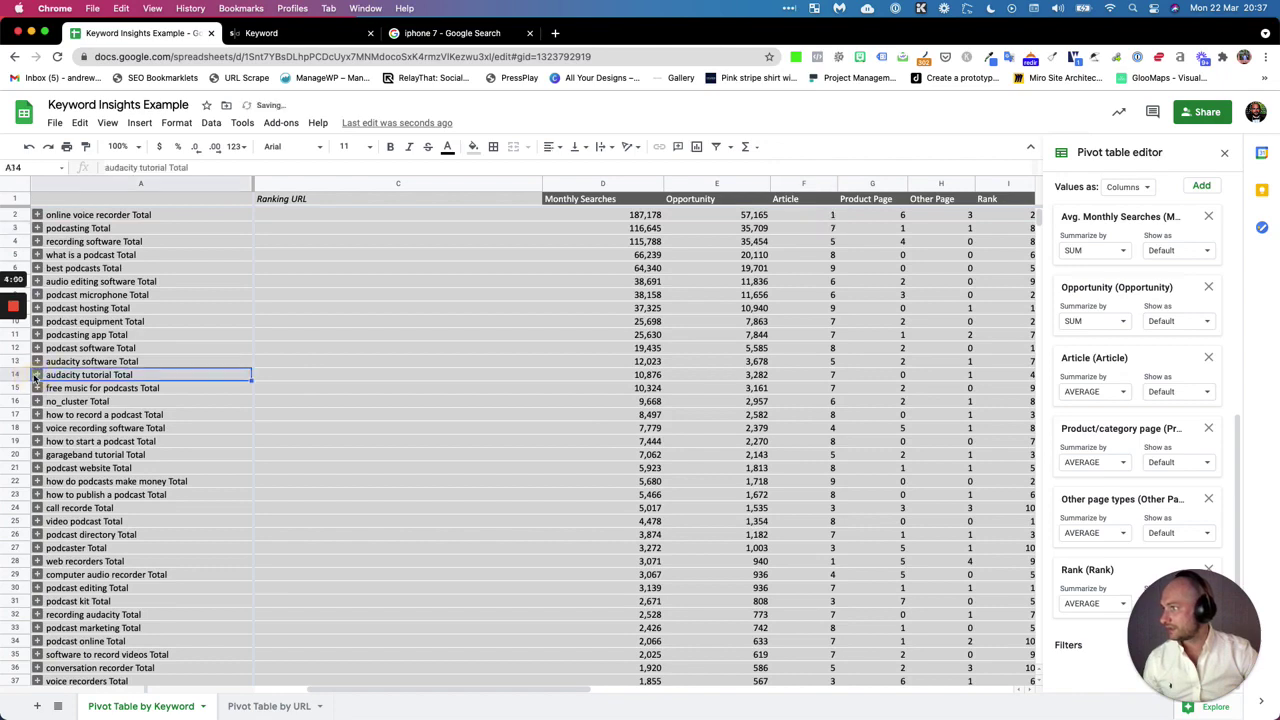
click(430, 428)
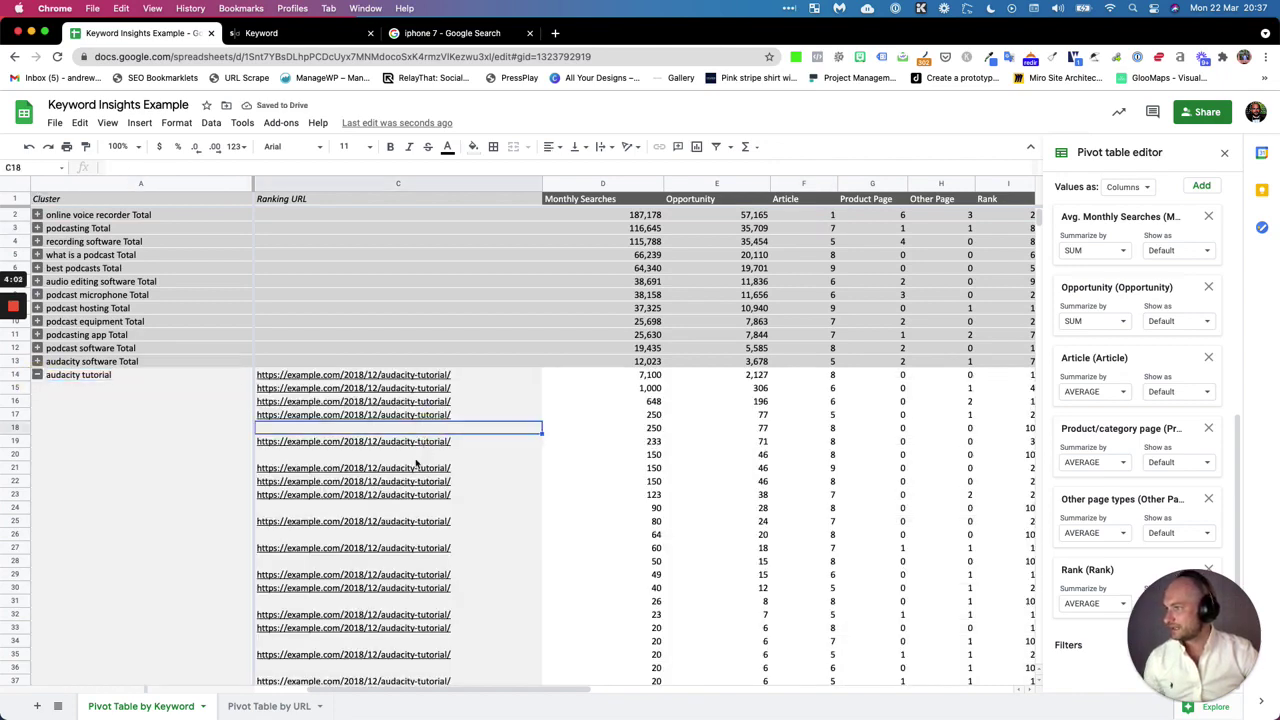
click(414, 455)
click(409, 512)
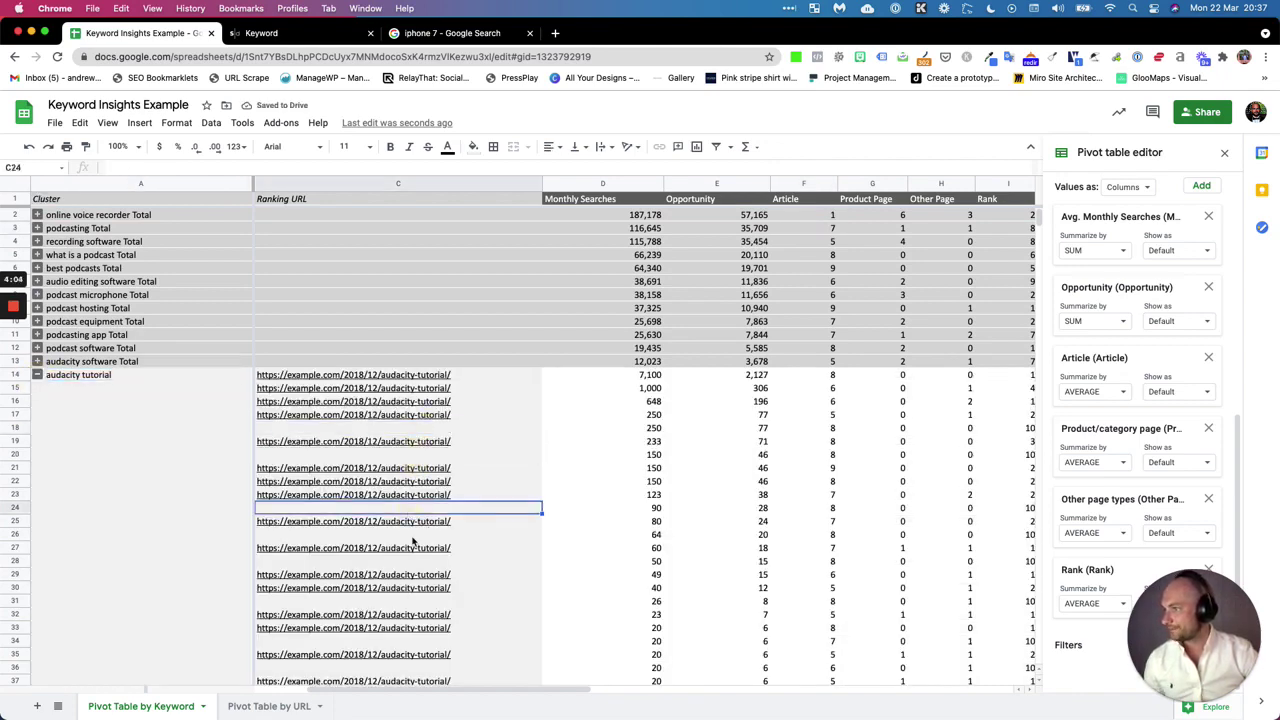
click(413, 533)
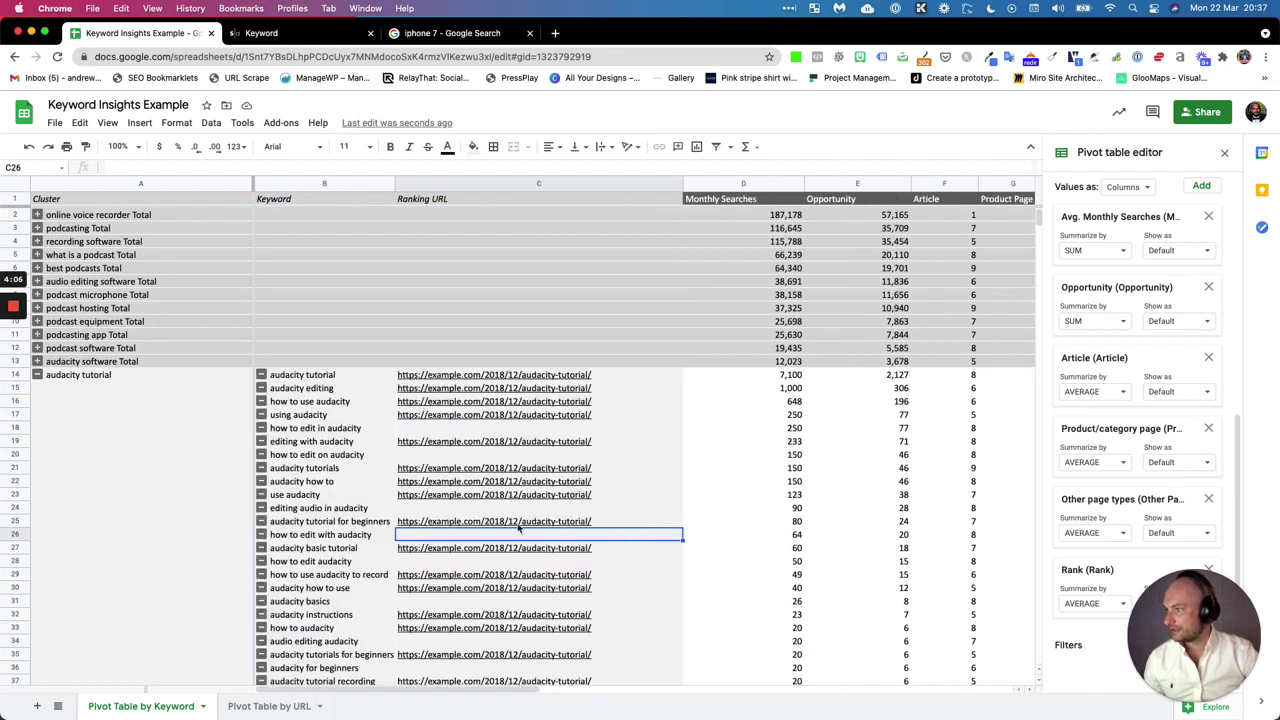
click(325, 538)
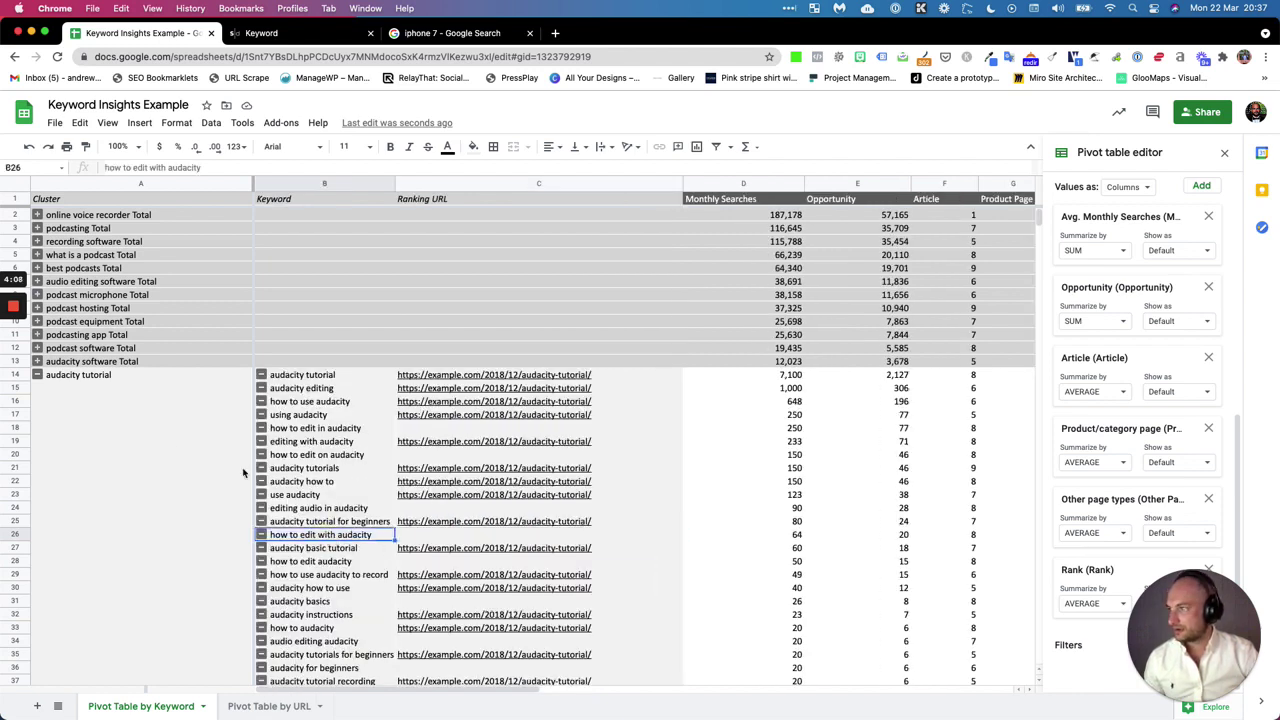
Step: Review the audacity tutorial keywords in B15 to B33, then collapse the cluster
click(88, 380)
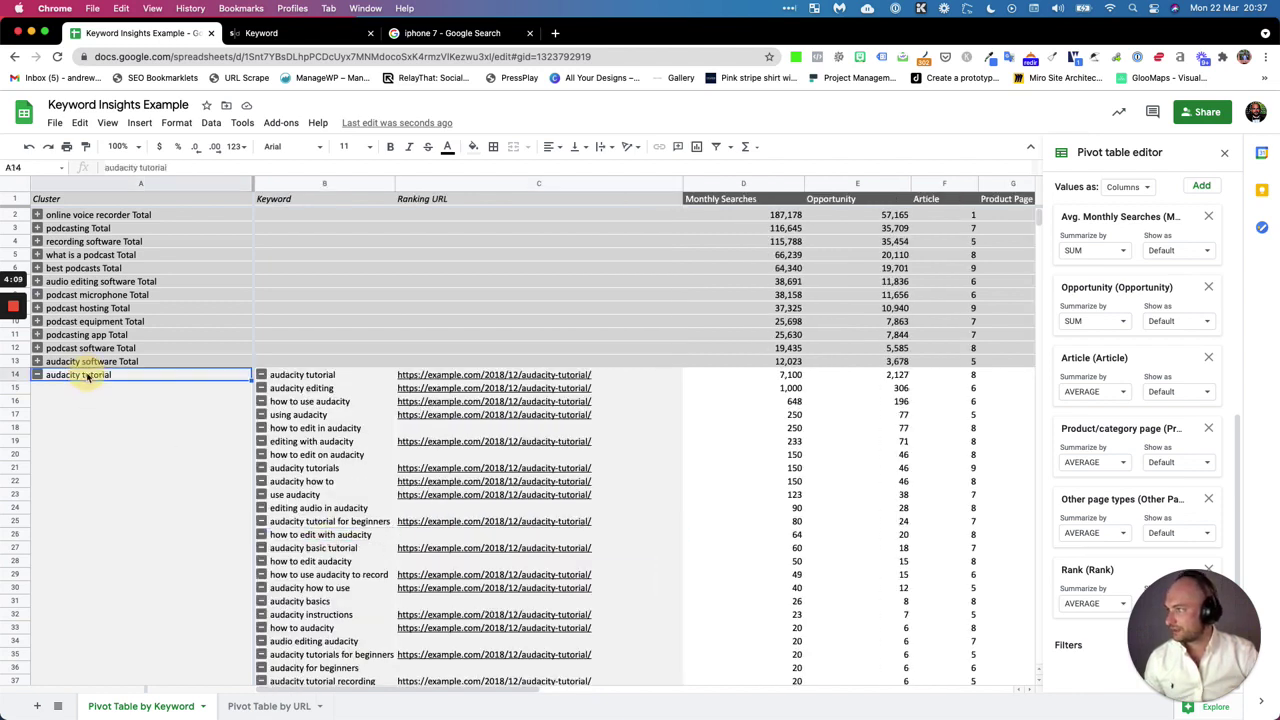
click(328, 540)
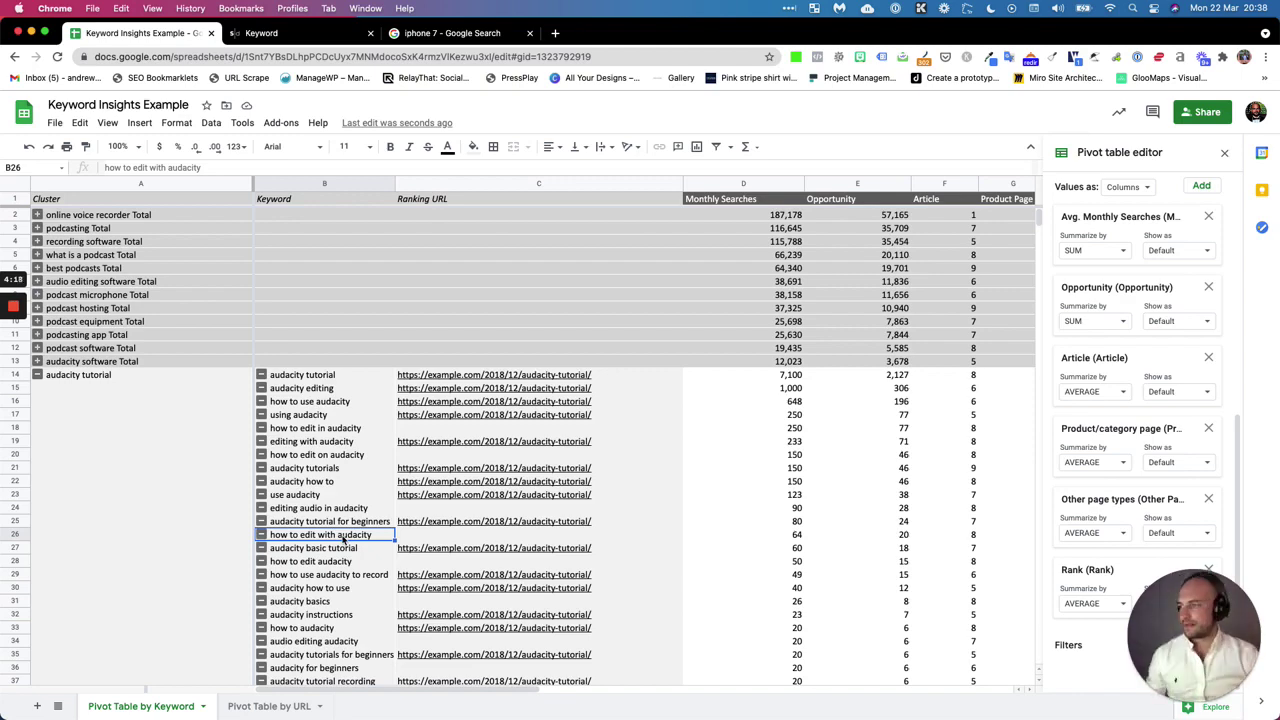
scroll(343, 540, down, 8)
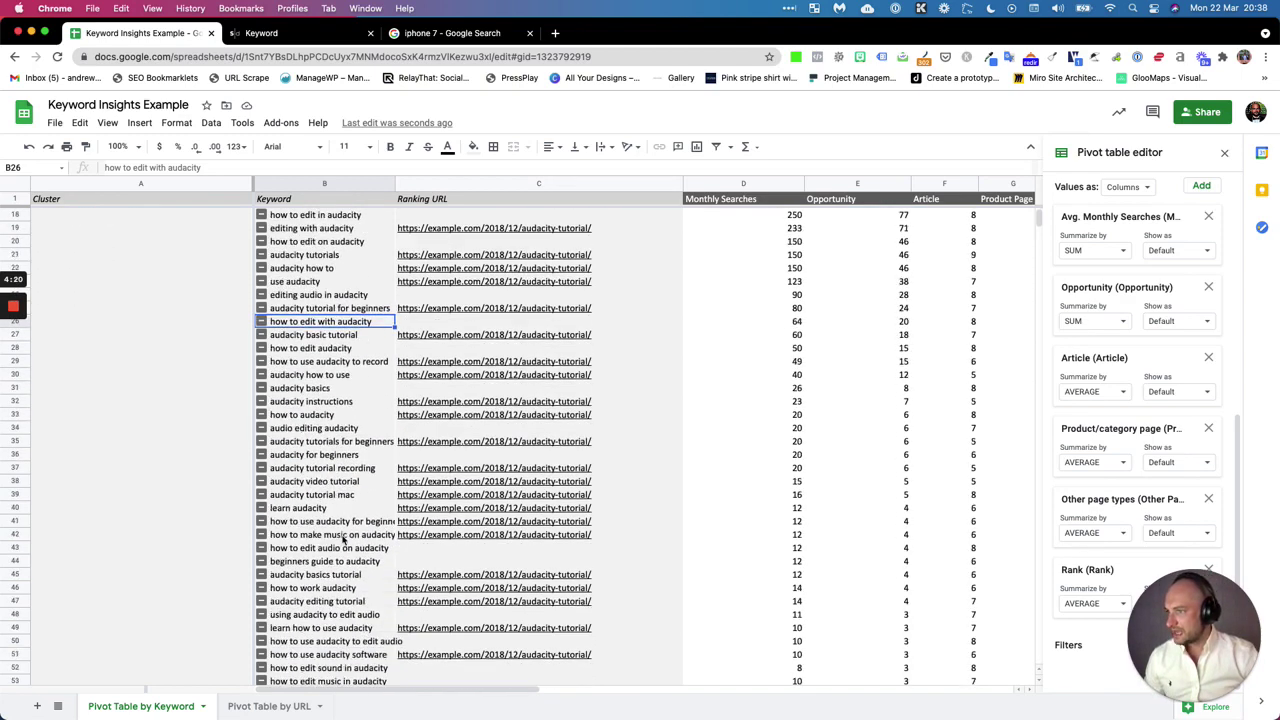
scroll(350, 525, up, 6)
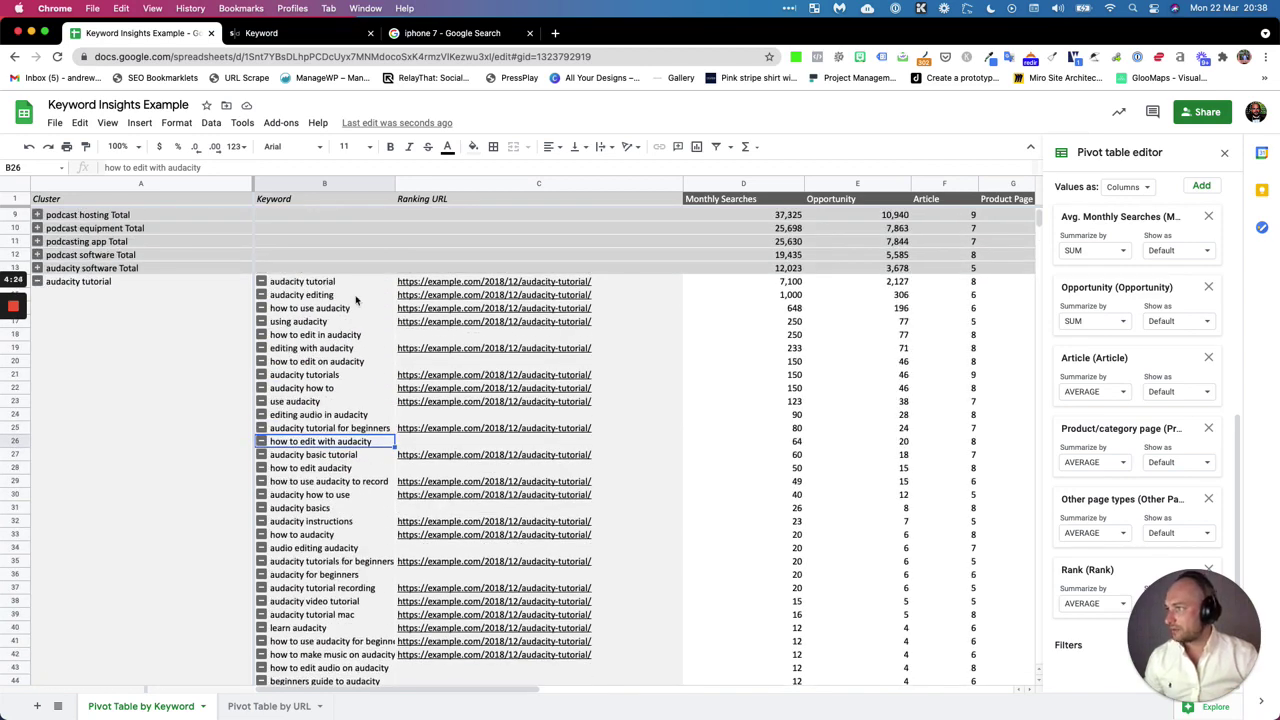
drag(345, 295, 338, 540)
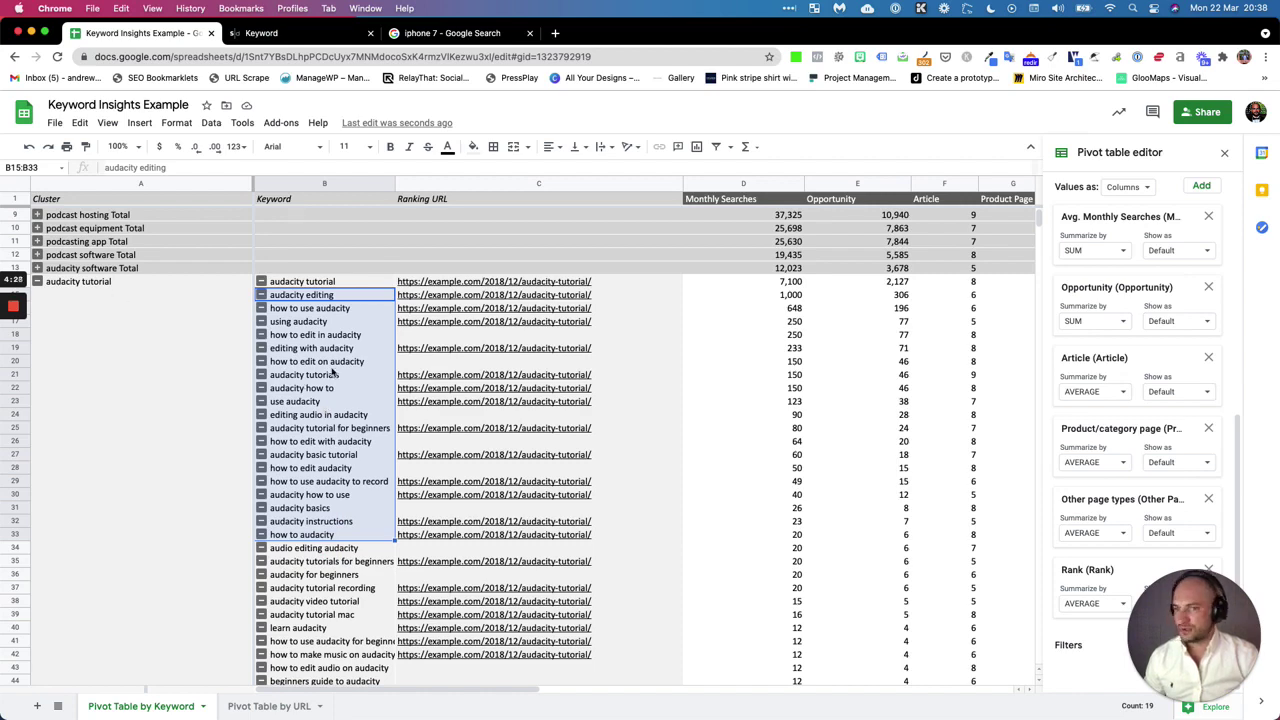
click(34, 283)
click(36, 281)
scroll(205, 400, down, 2)
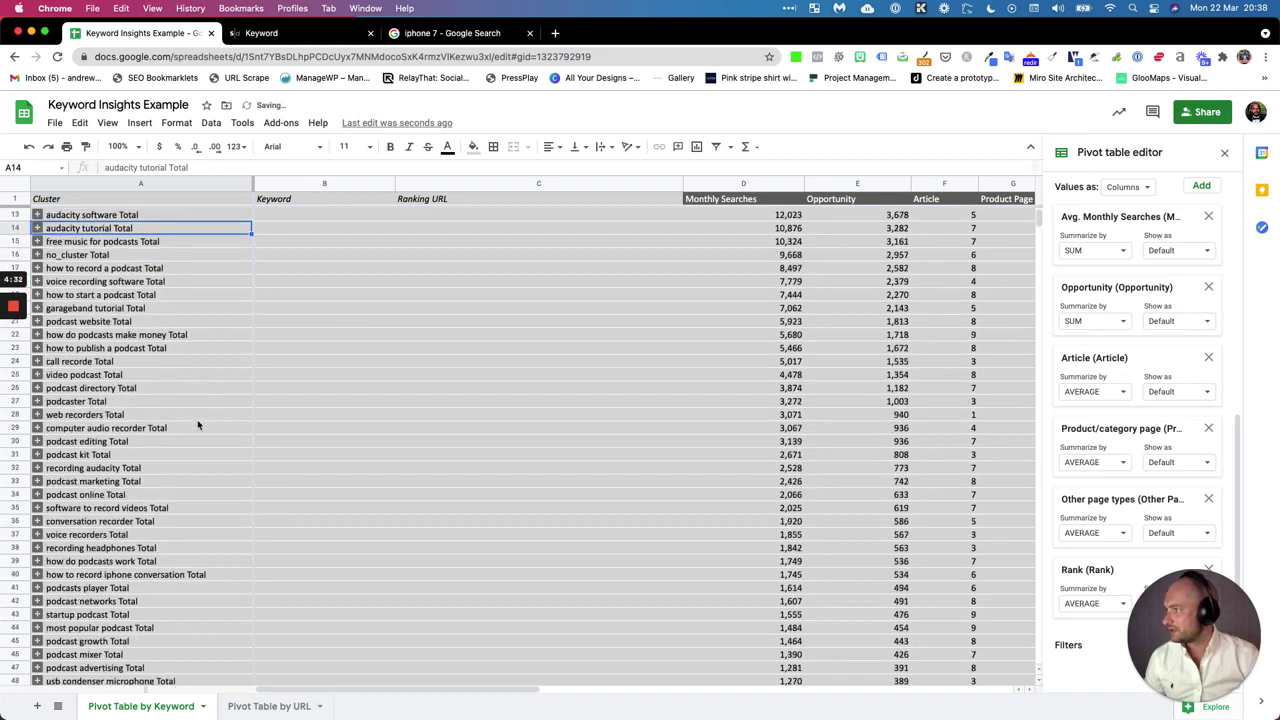
Step: Expand the web recorders cluster and look over its keywords, such as video recorder free online
click(37, 417)
click(37, 414)
scroll(432, 500, down, 2)
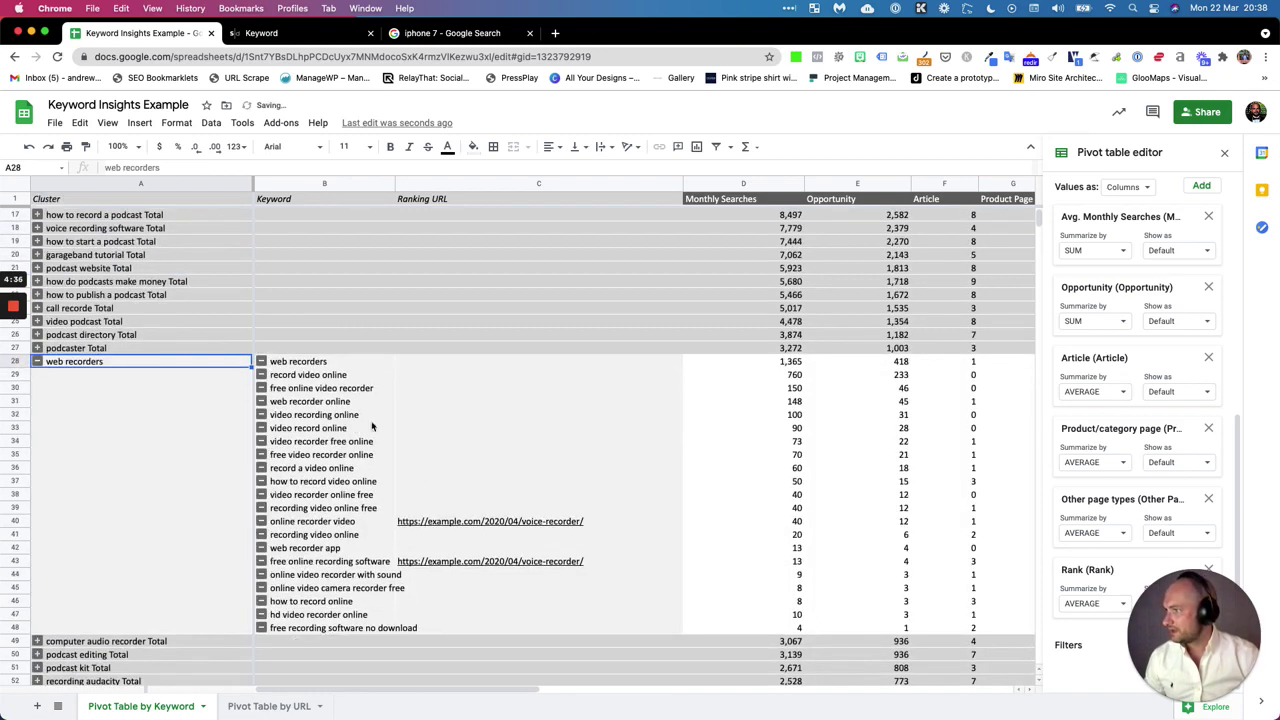
click(322, 363)
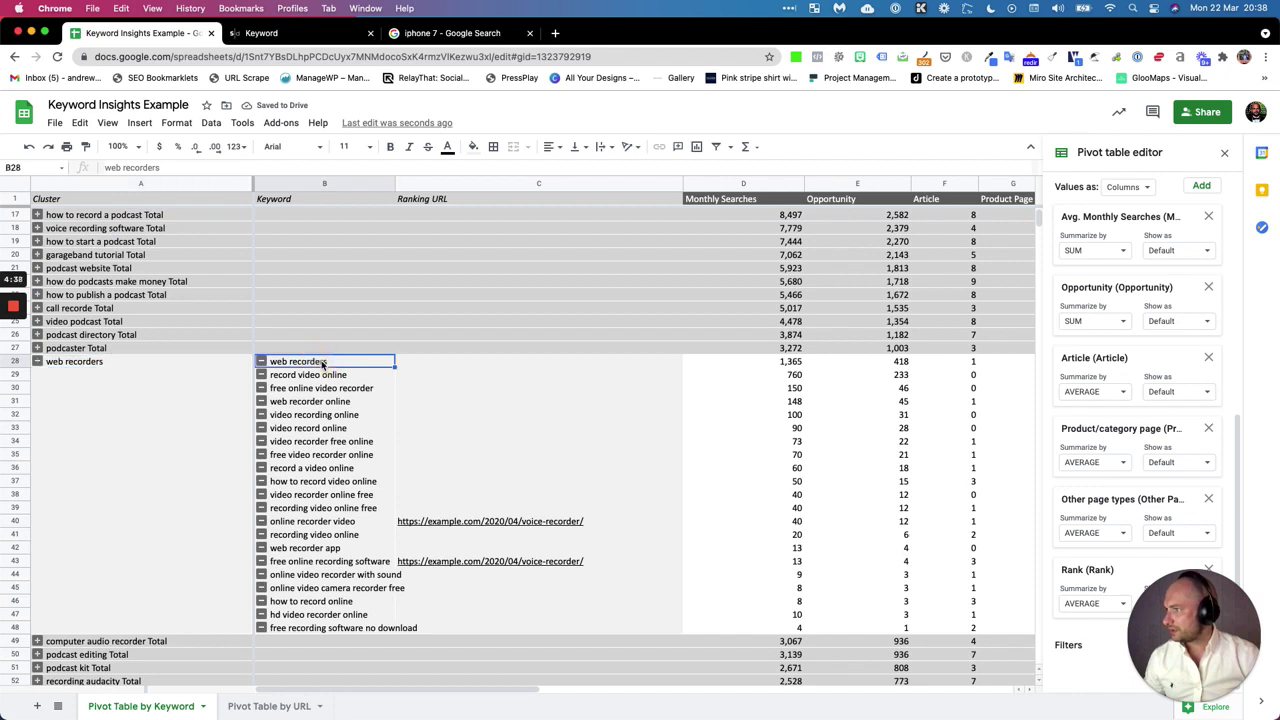
click(322, 455)
click(312, 364)
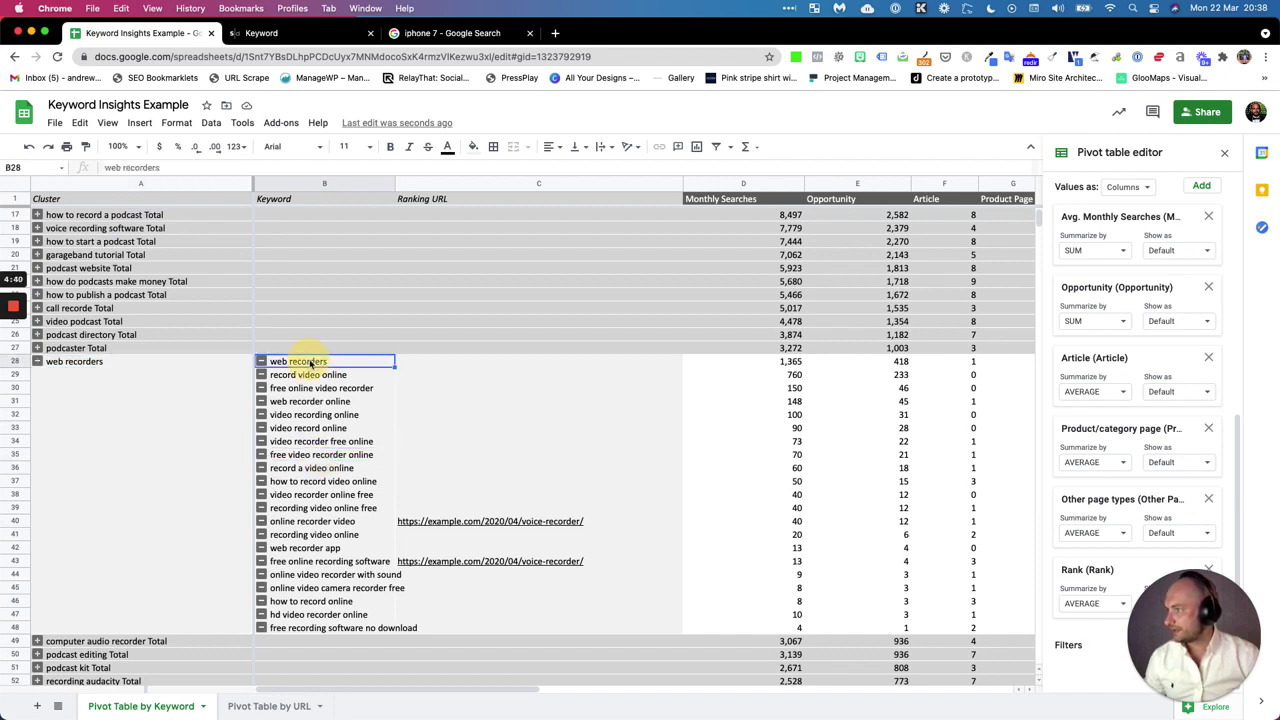
click(315, 444)
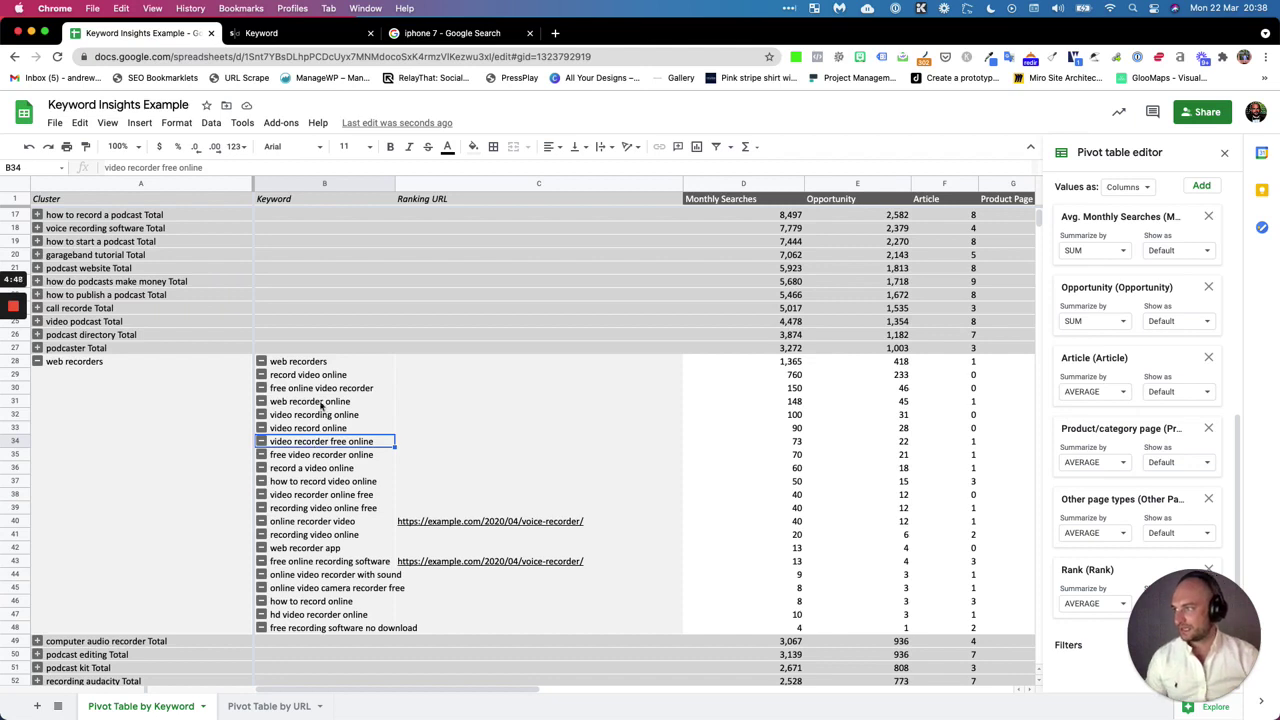
drag(314, 363, 325, 628)
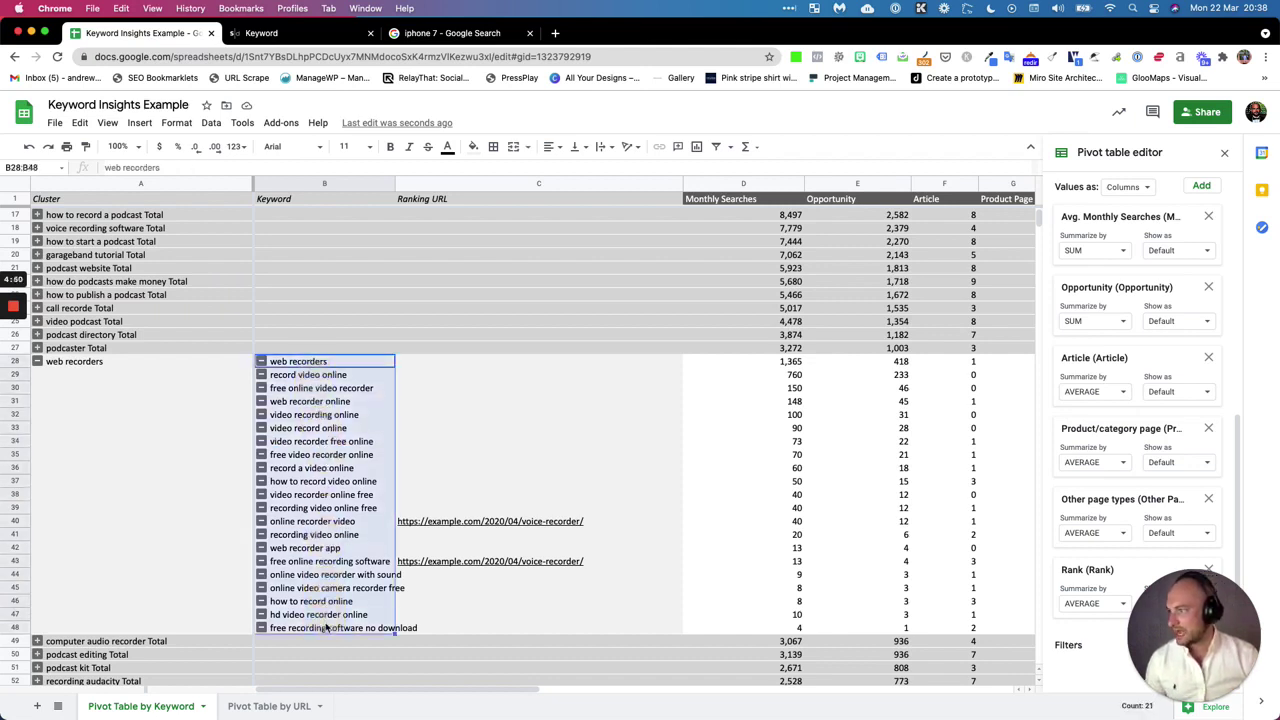
Step: Check row 40's ranking URL, monthly searches and rank against neighbours, then collapse web recorders
click(466, 524)
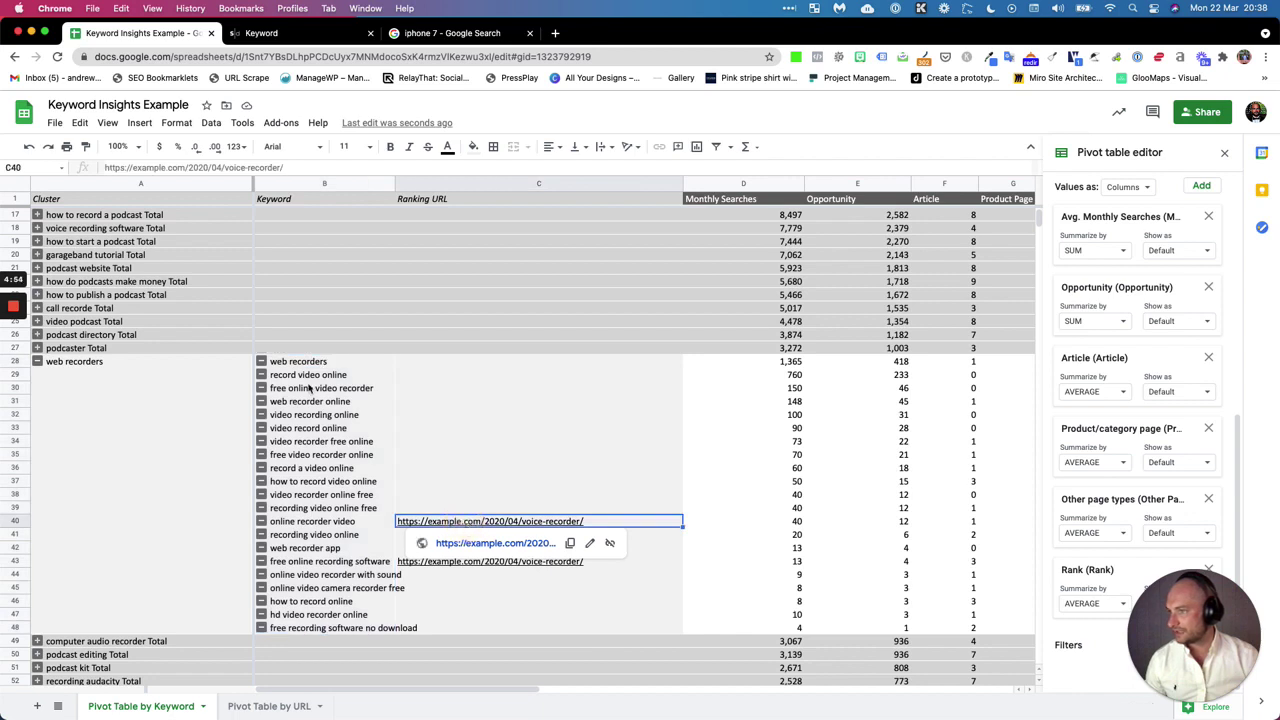
click(316, 390)
click(735, 523)
key(Right)
key(Right)
key(Right)
key(Right)
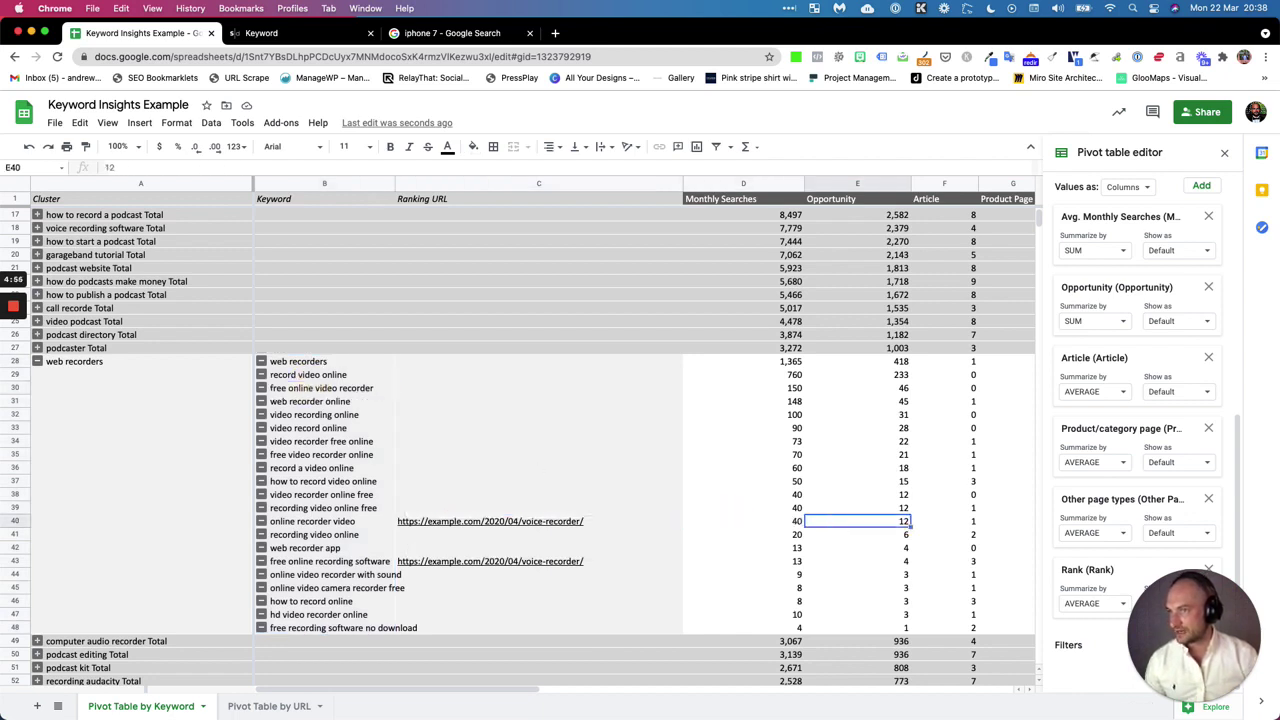
key(Right)
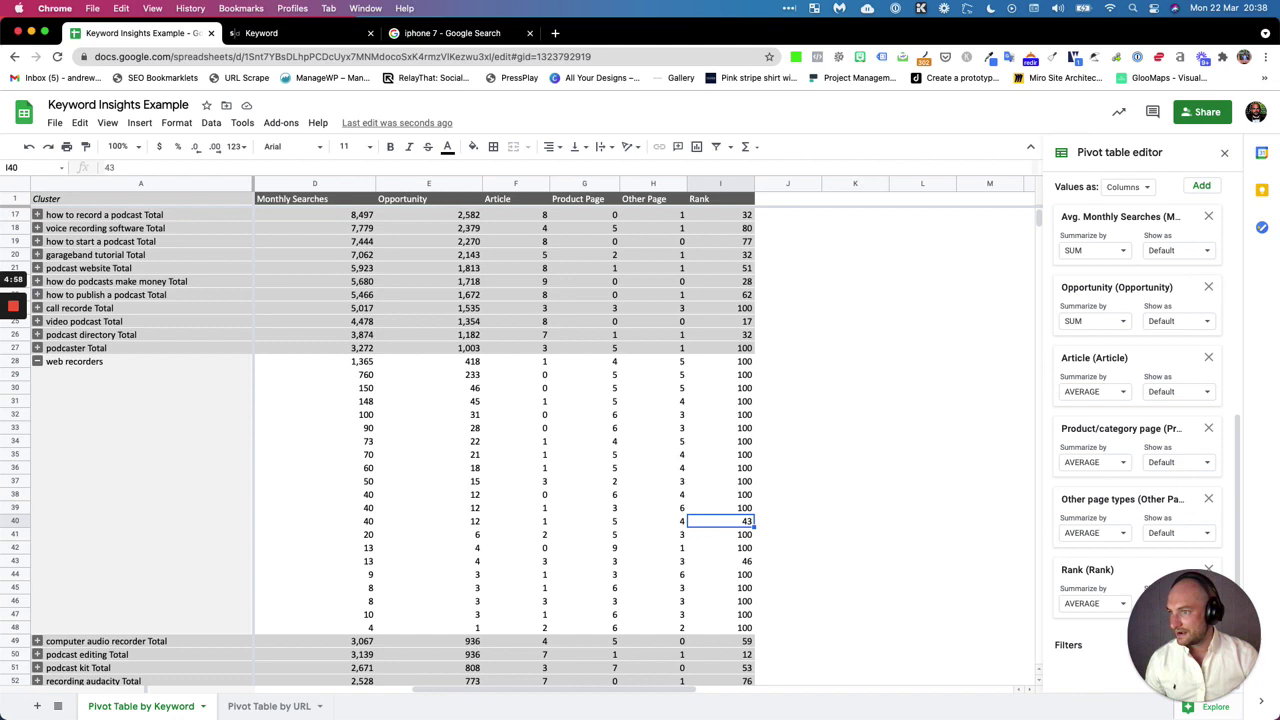
key(Down)
key(Down)
key(Down)
key(Up)
key(Up)
key(Up)
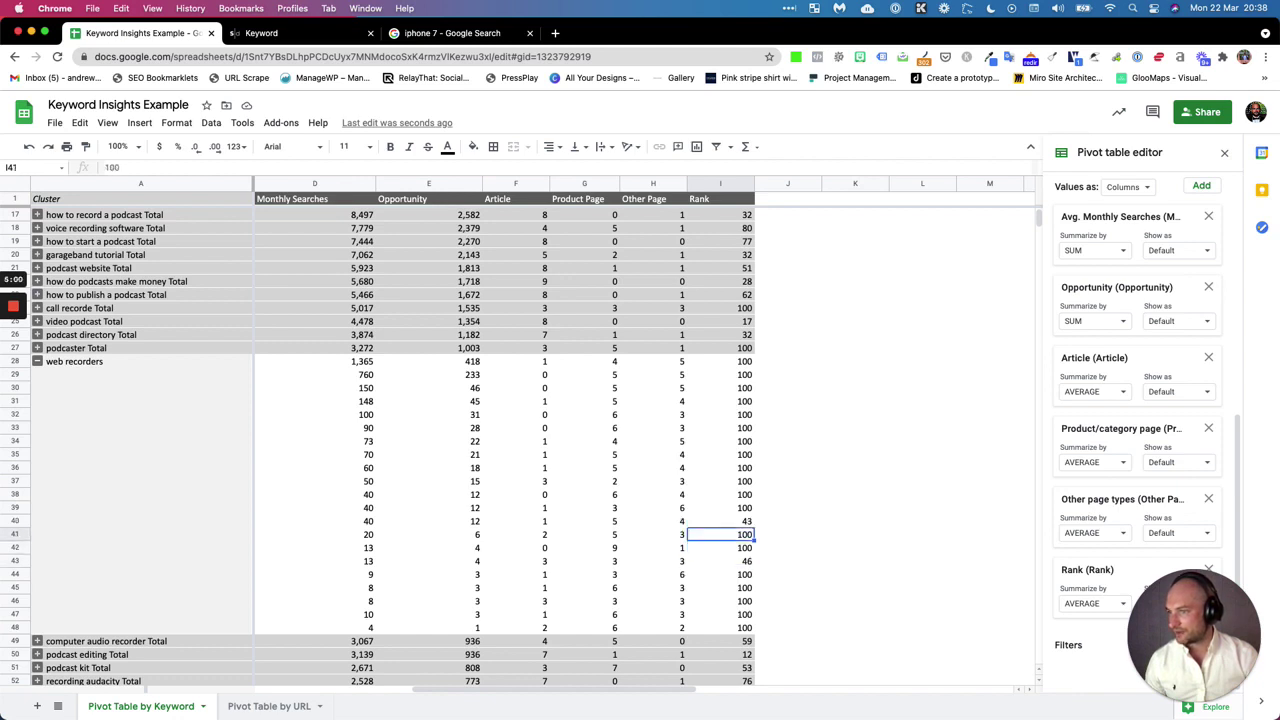
scroll(728, 515, left, 5)
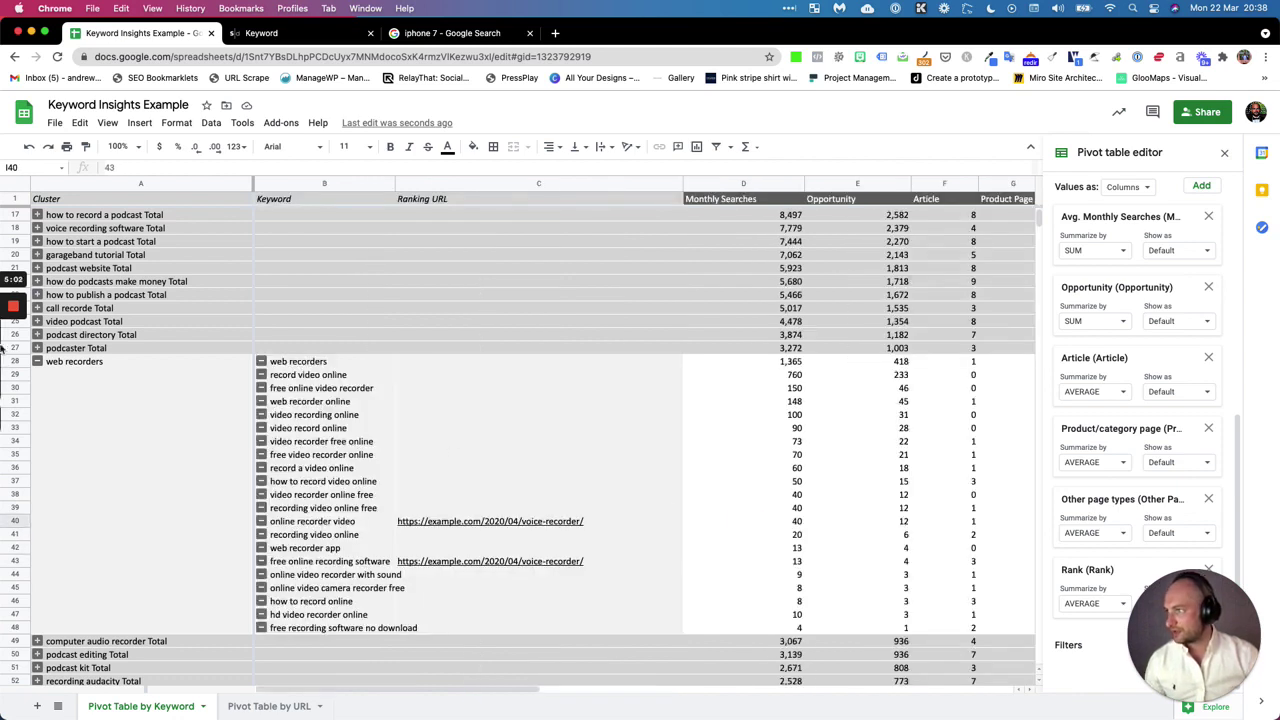
click(37, 362)
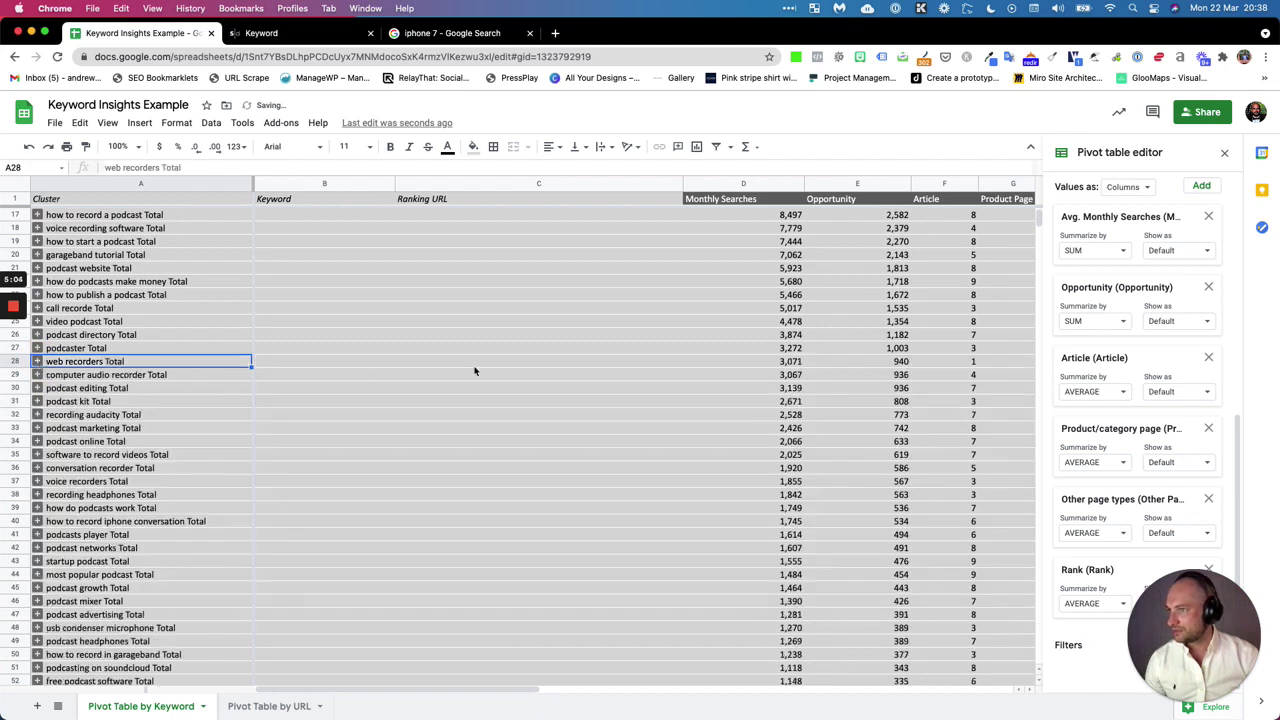
Step: Check computer audio recorder's monthly searches, then move to the Pivot Table by URL sheet
click(799, 378)
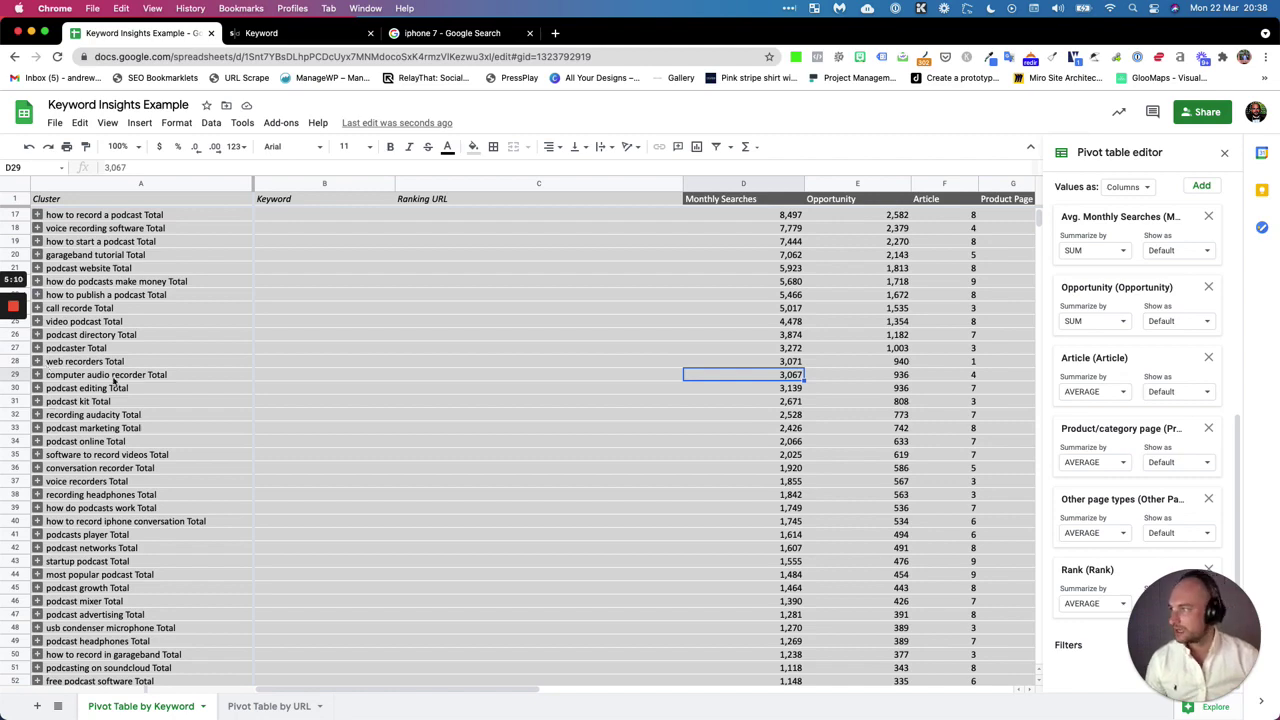
click(255, 710)
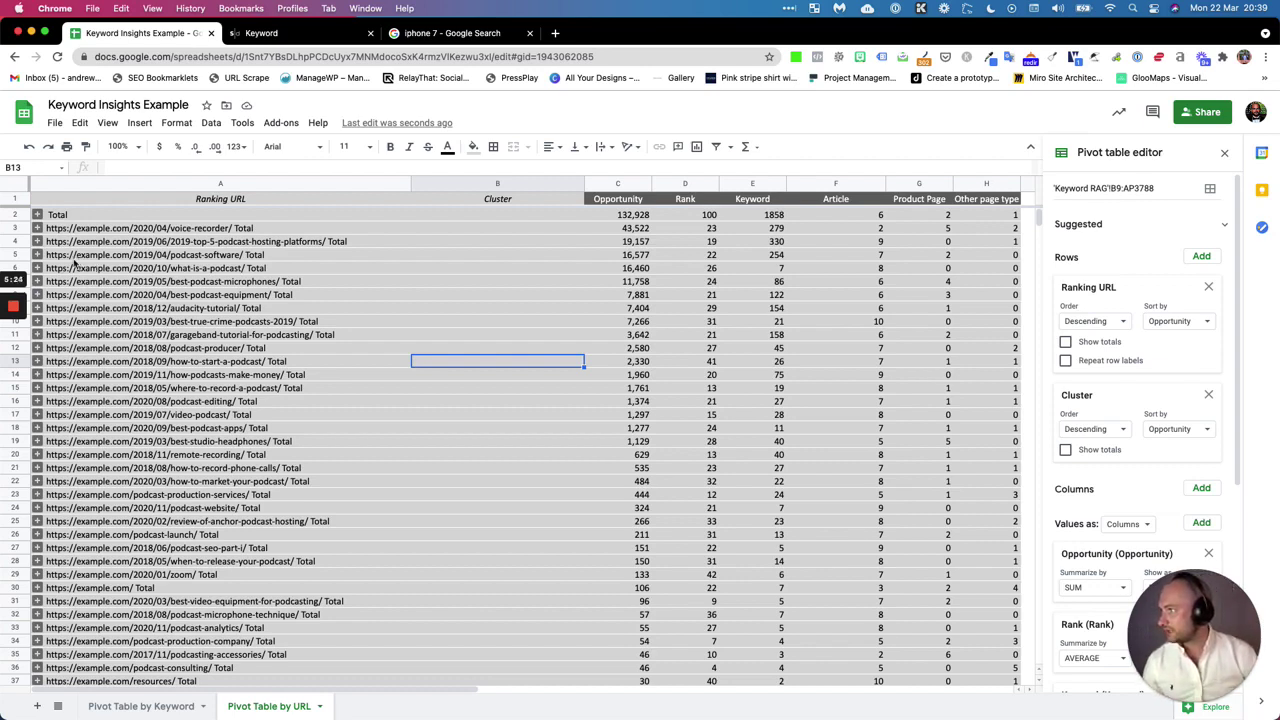
Step: Expand the podcast-software URL and compare its clusters' opportunity, led by recording software and podcast software
click(37, 255)
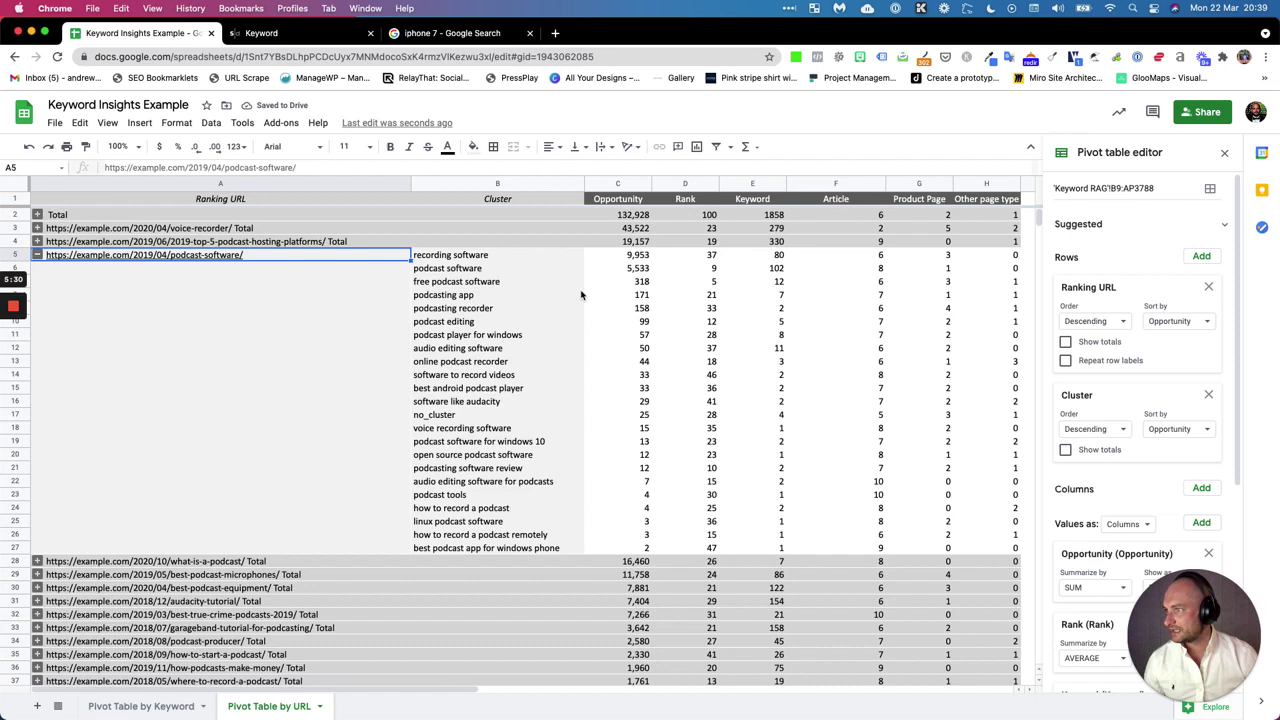
drag(485, 200, 471, 402)
click(466, 308)
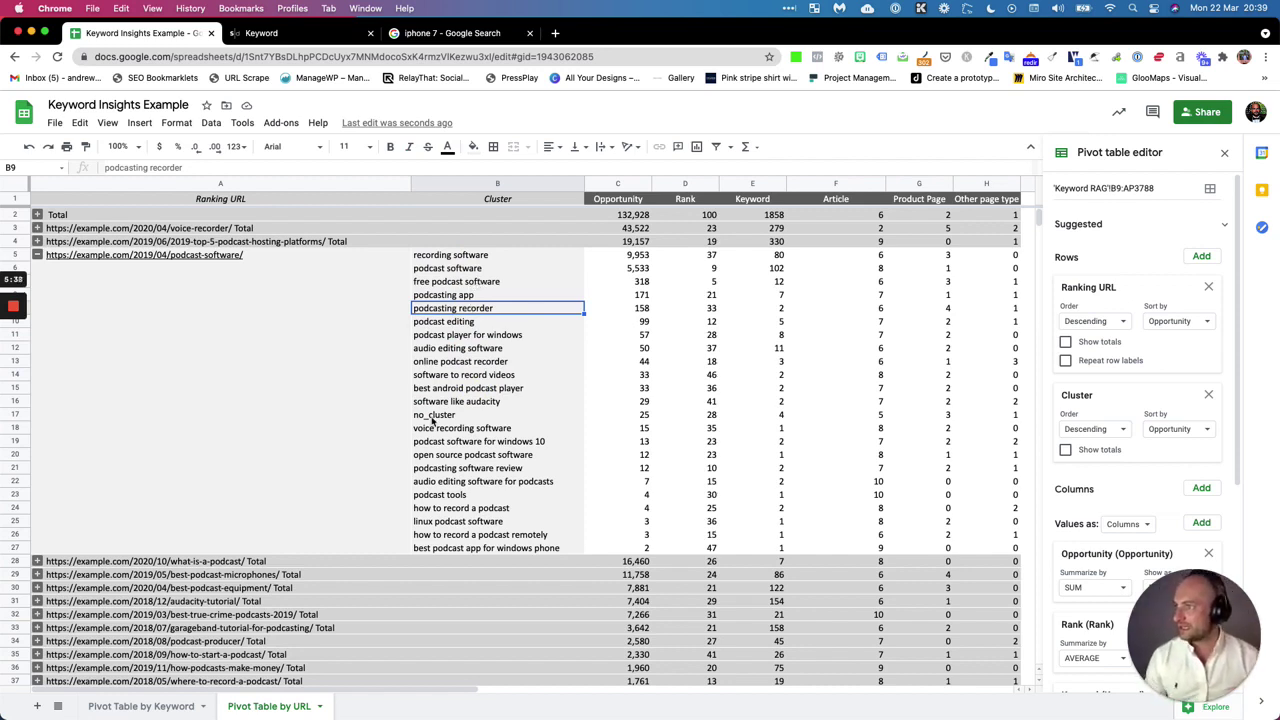
click(430, 257)
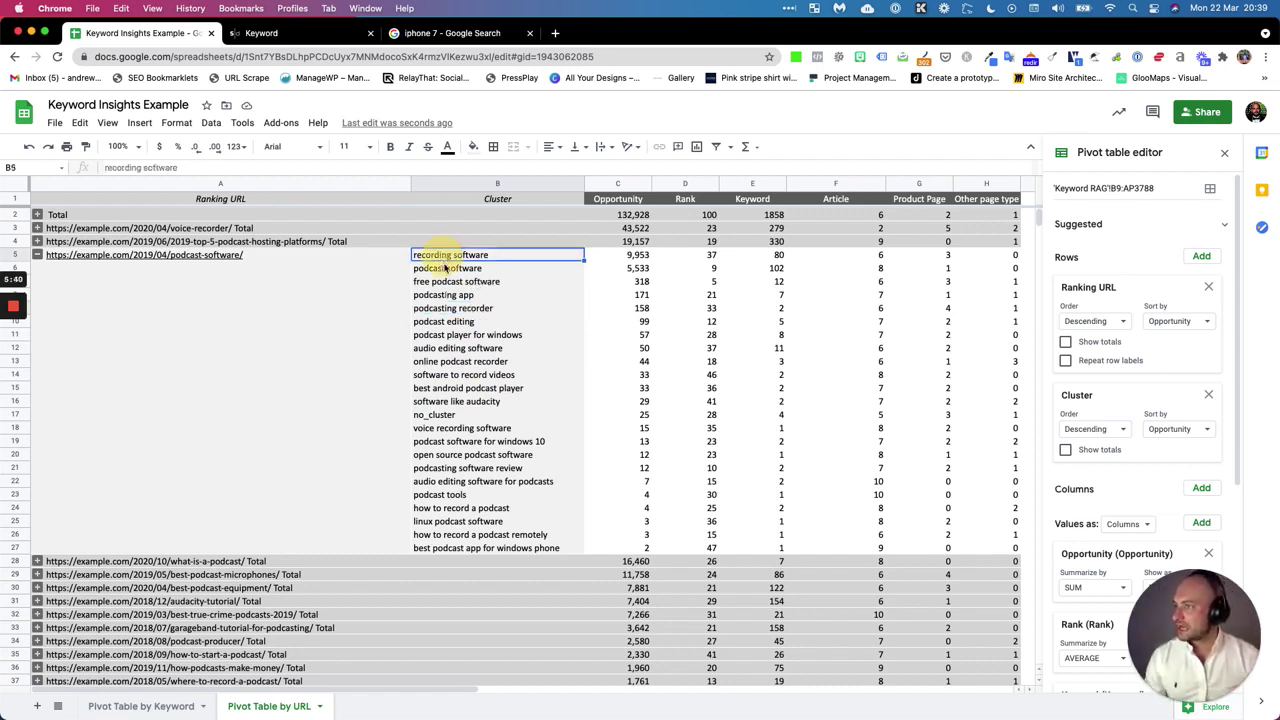
click(445, 268)
click(447, 256)
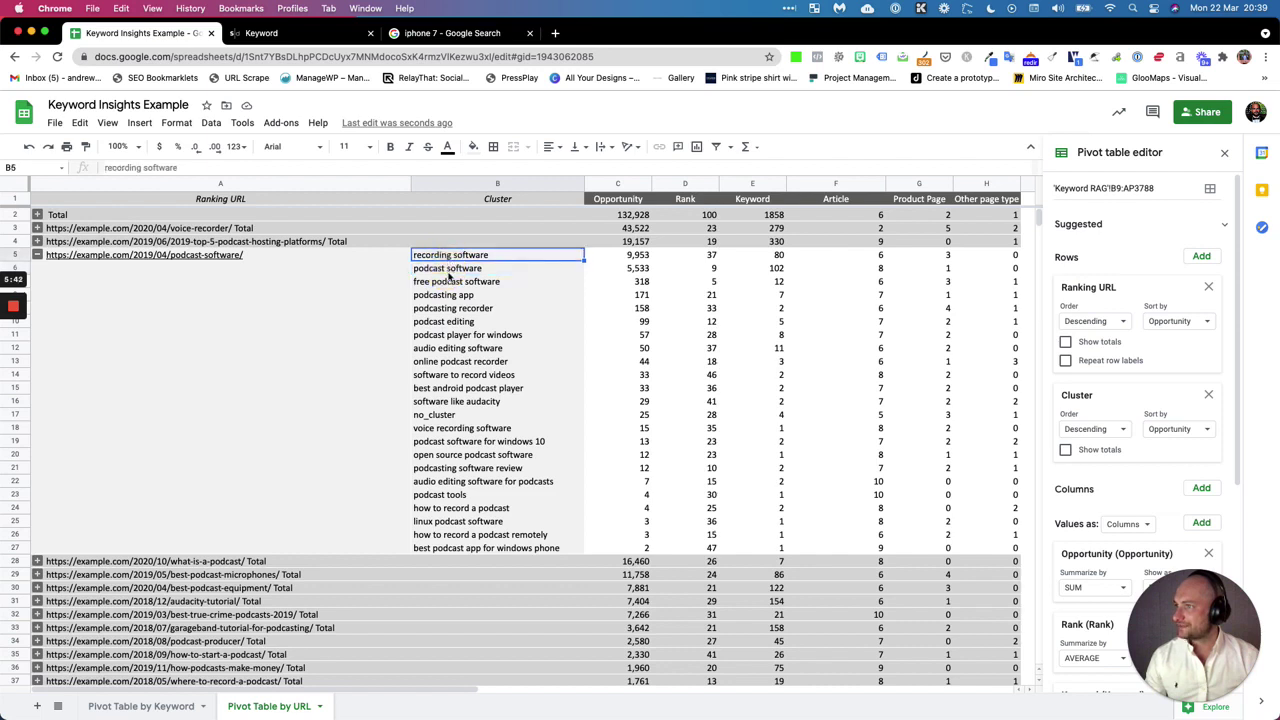
click(447, 269)
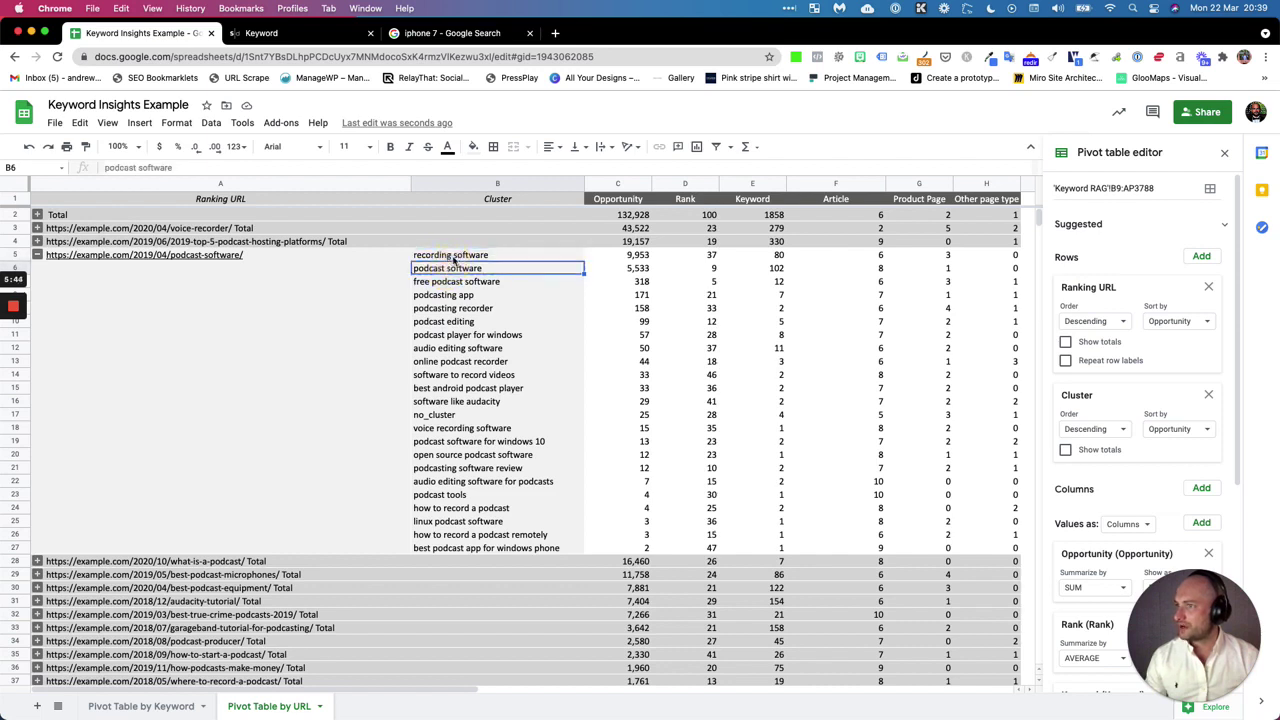
drag(453, 258, 452, 271)
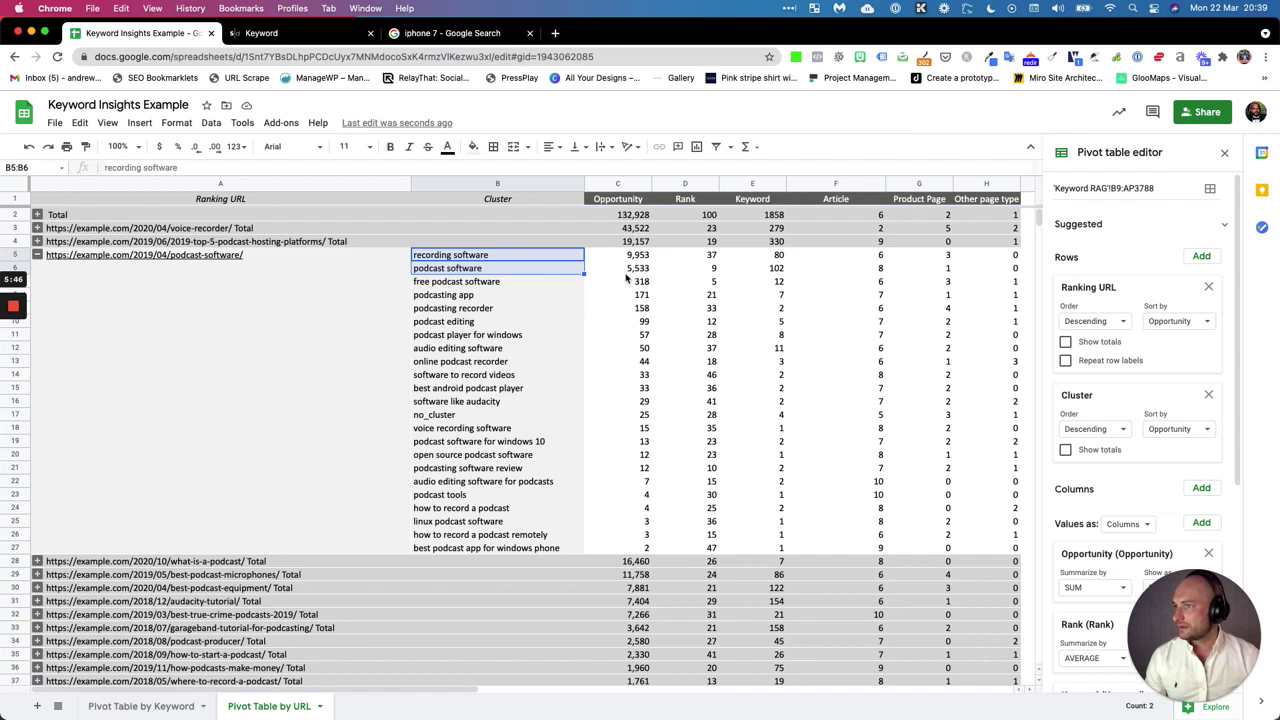
drag(630, 283, 646, 552)
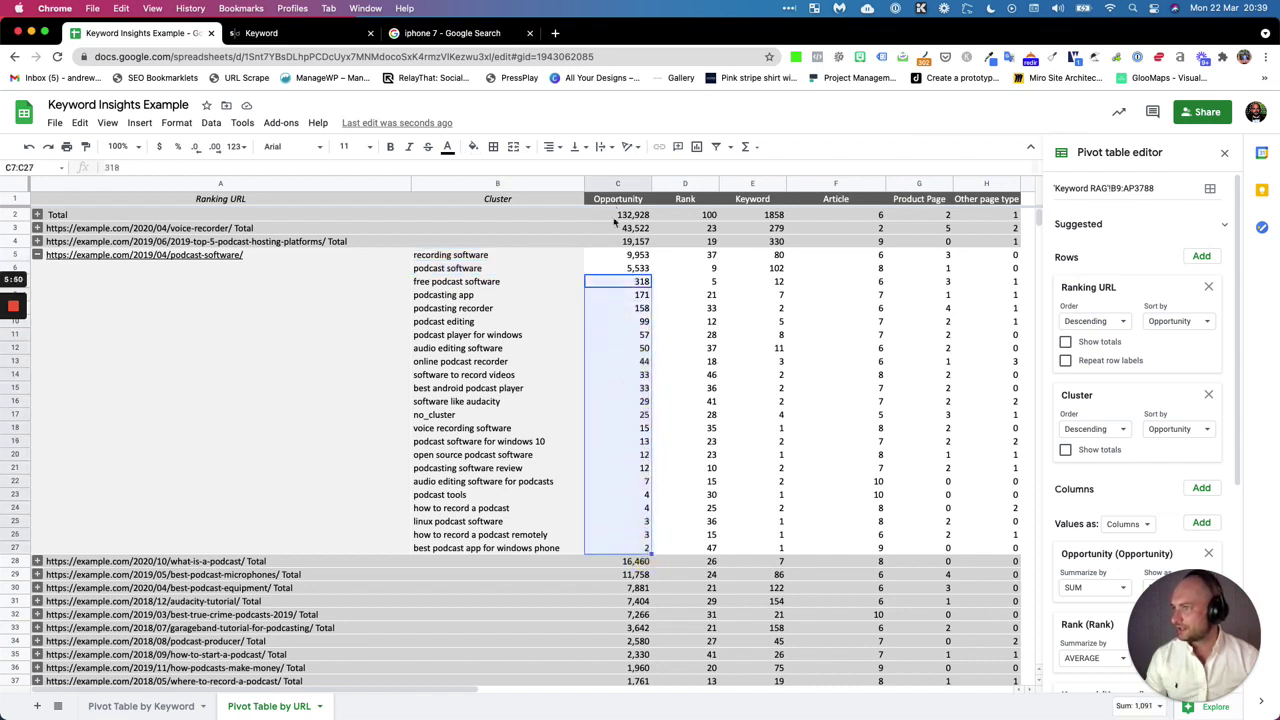
drag(625, 258, 503, 278)
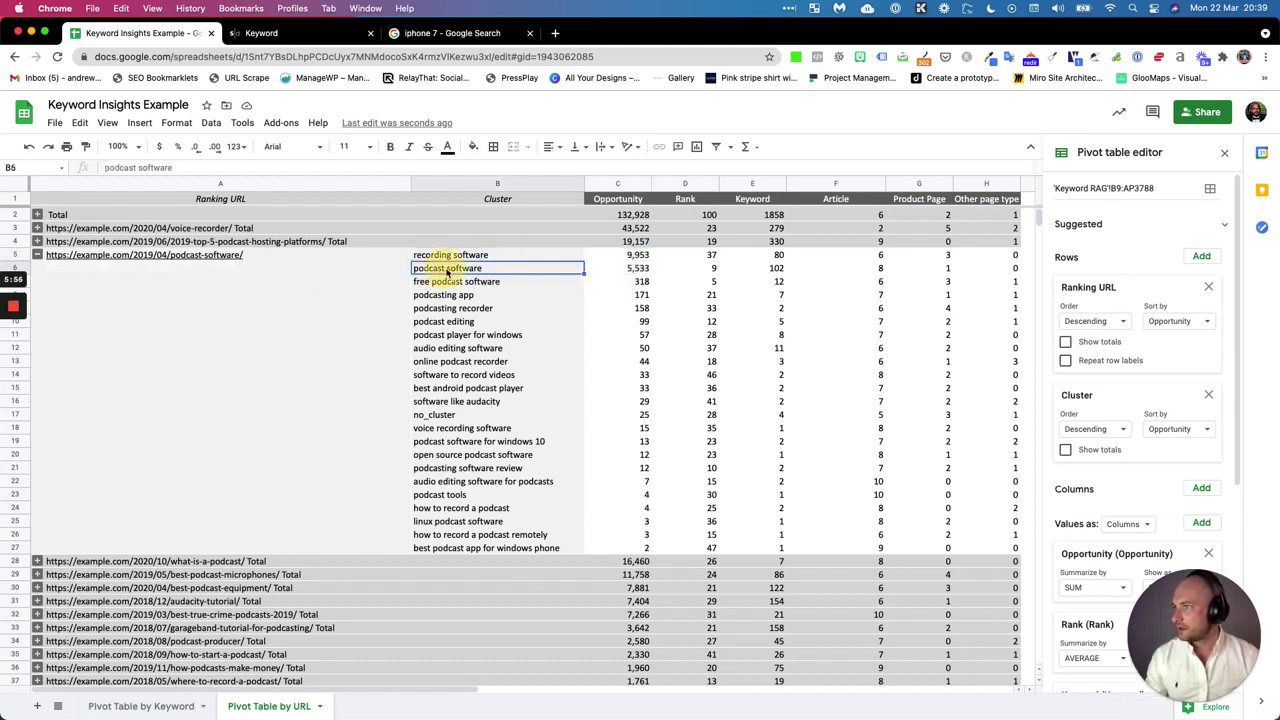
Step: Check recording software's rank of 37 and total the top clusters' Article and Product Page values
click(188, 256)
click(446, 270)
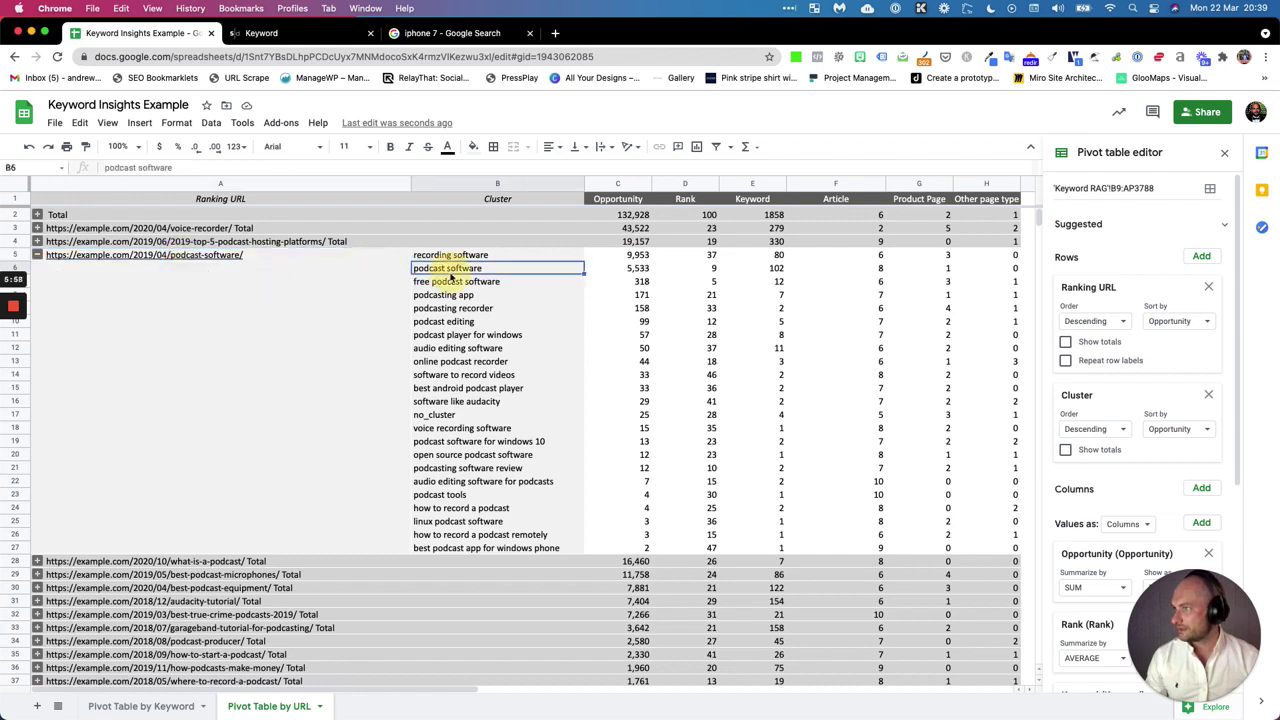
key(Right)
key(Right)
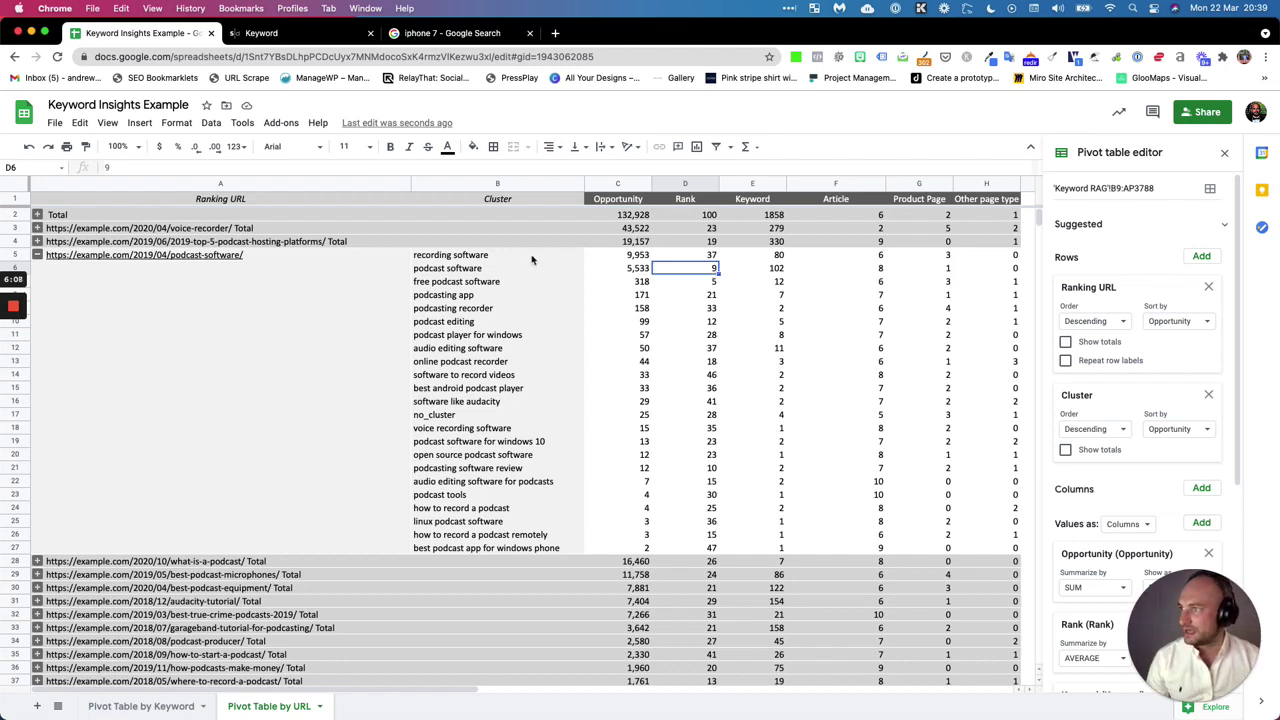
drag(478, 256, 707, 257)
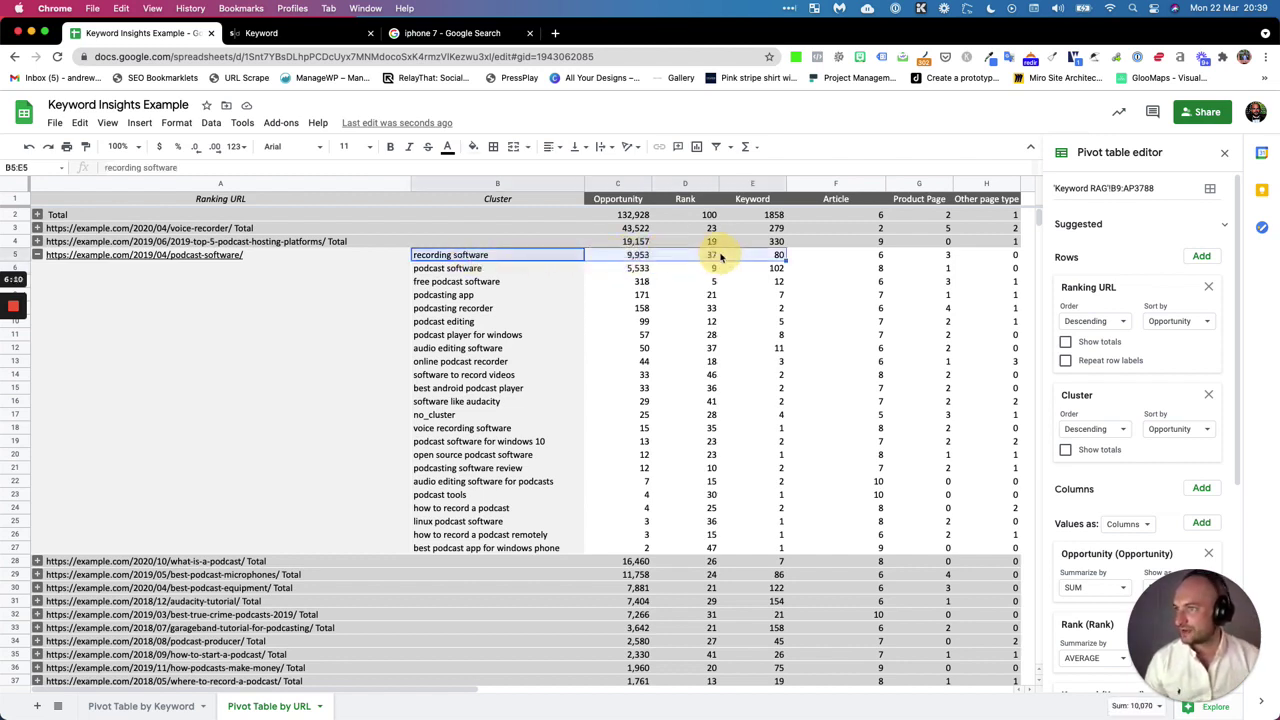
click(710, 256)
click(268, 259)
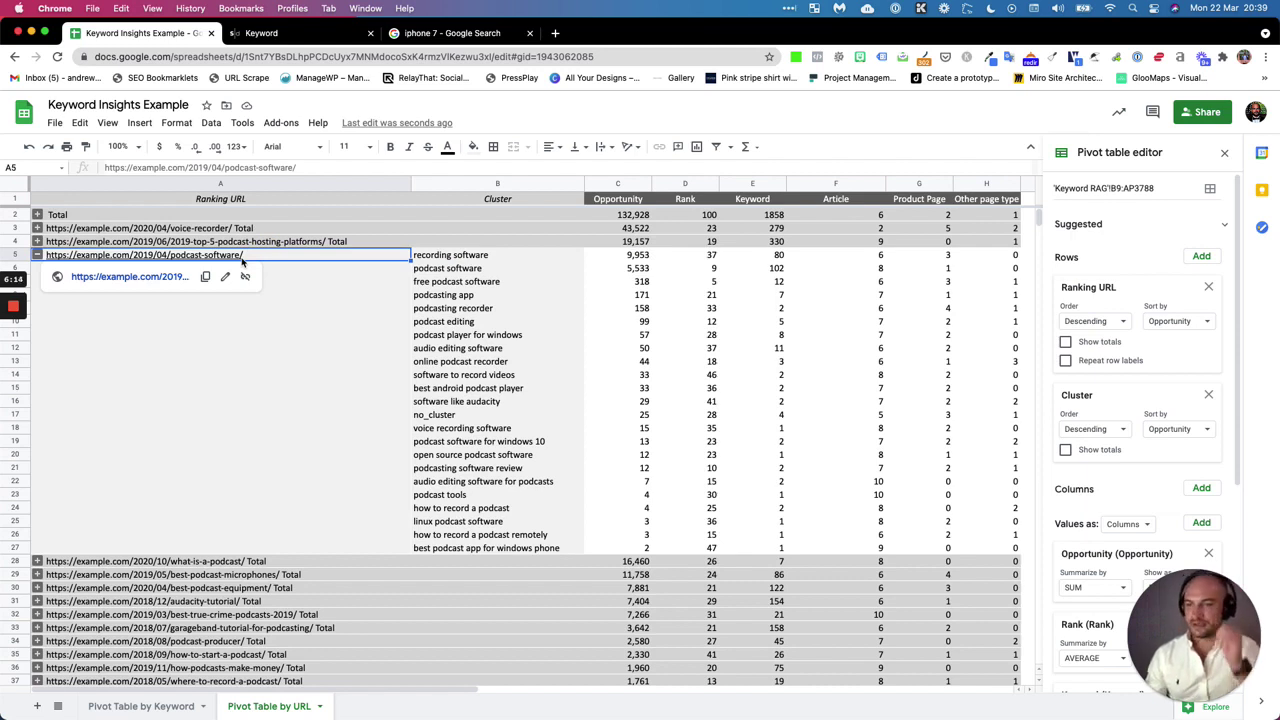
click(430, 258)
click(431, 268)
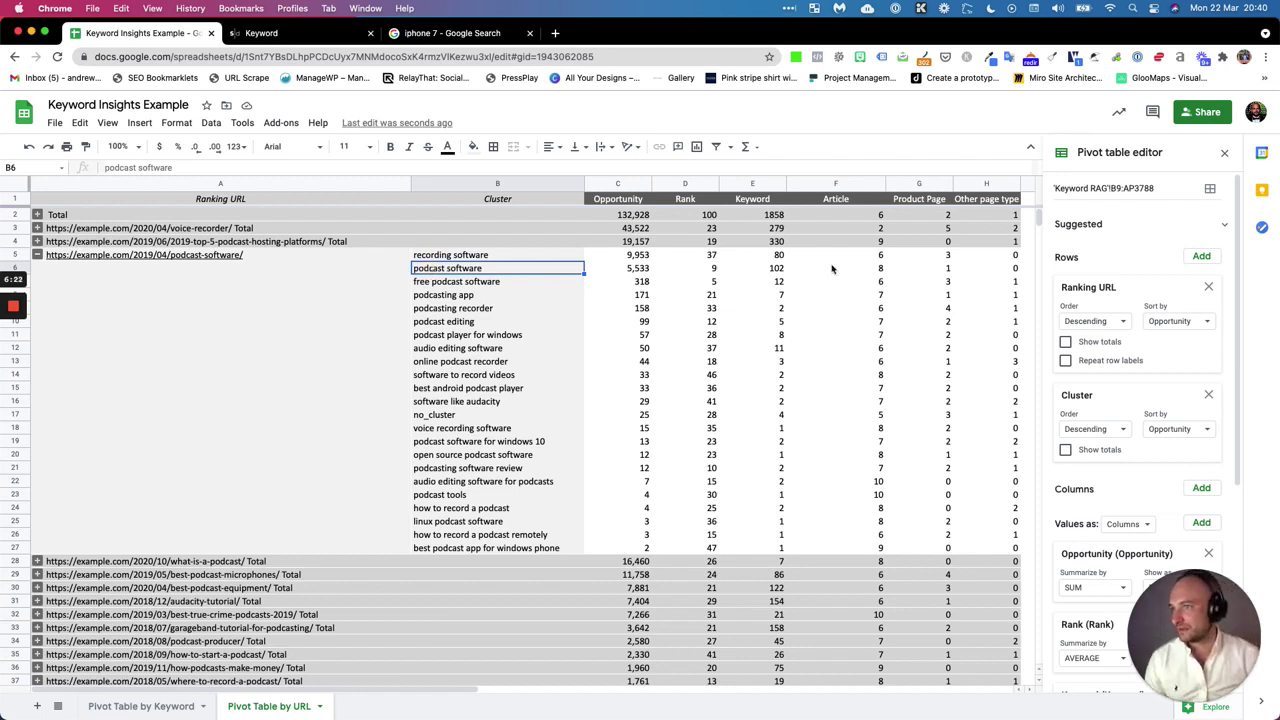
drag(852, 258, 860, 390)
drag(928, 310, 934, 345)
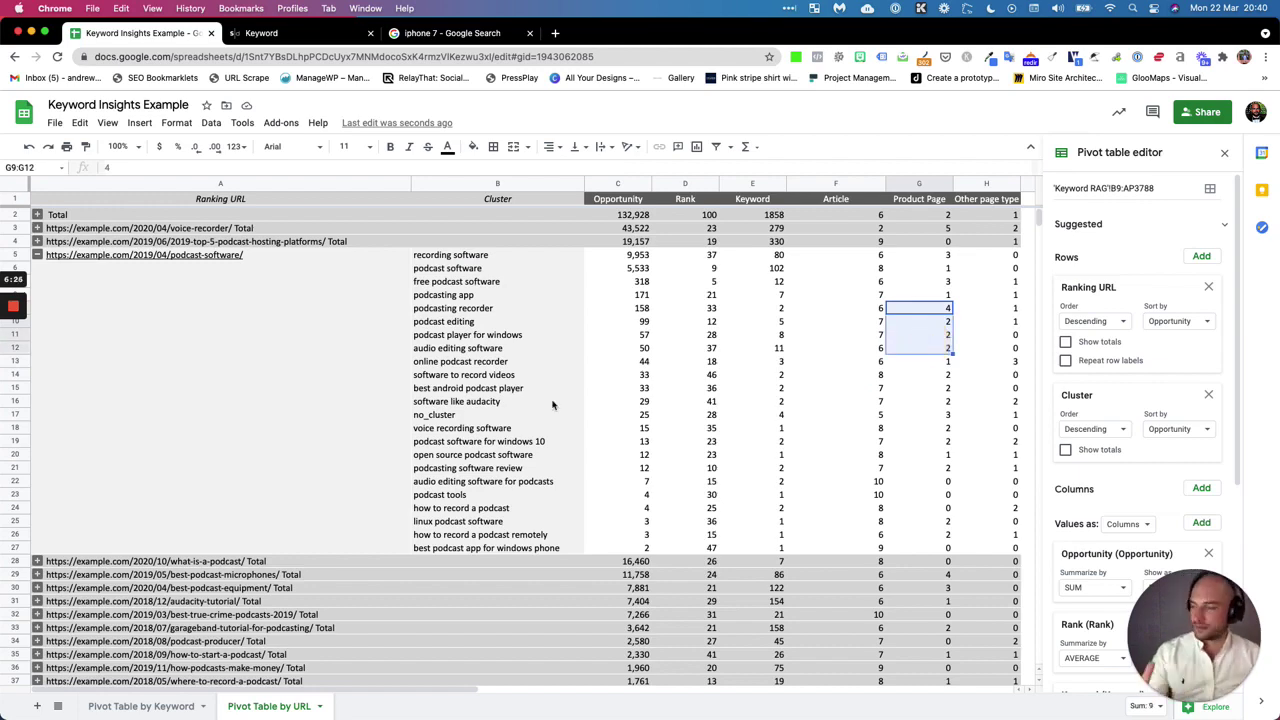
click(112, 705)
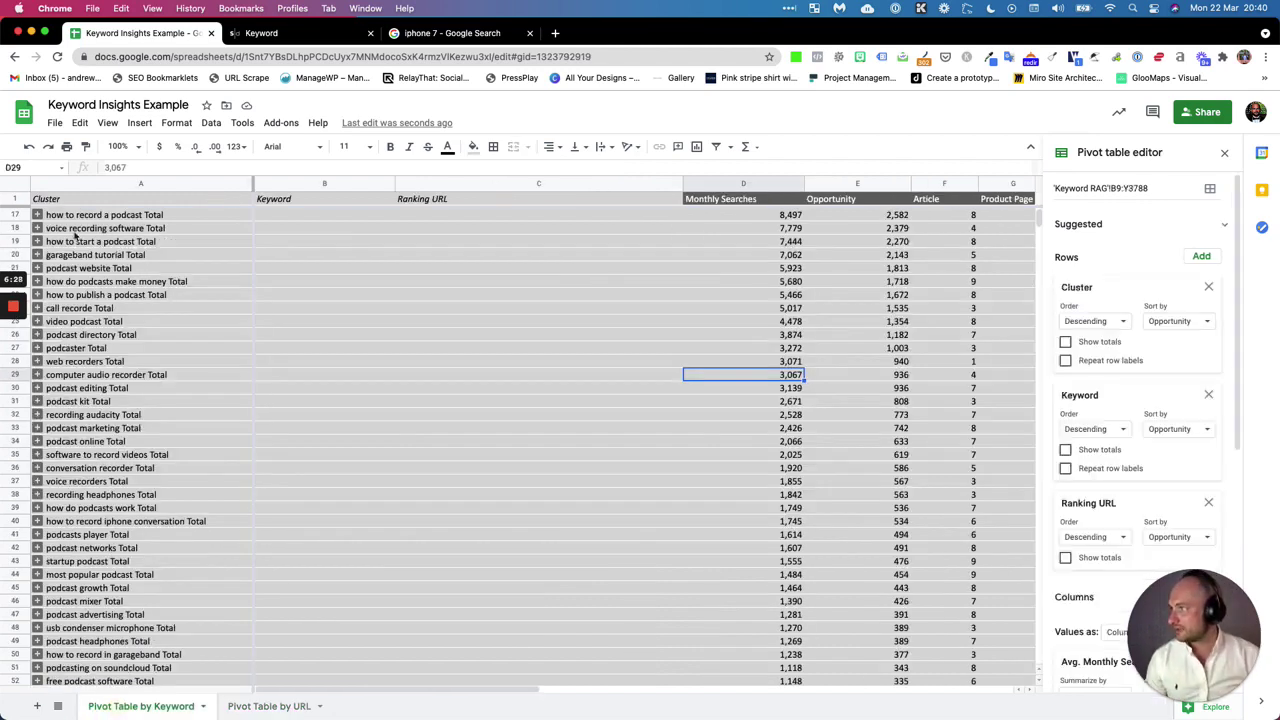
key(Down)
key(Down)
key(Down)
key(Down)
key(Down)
key(Down)
key(Down)
key(Down)
key(Down)
key(Down)
key(Down)
key(Down)
key(Down)
key(Down)
key(Down)
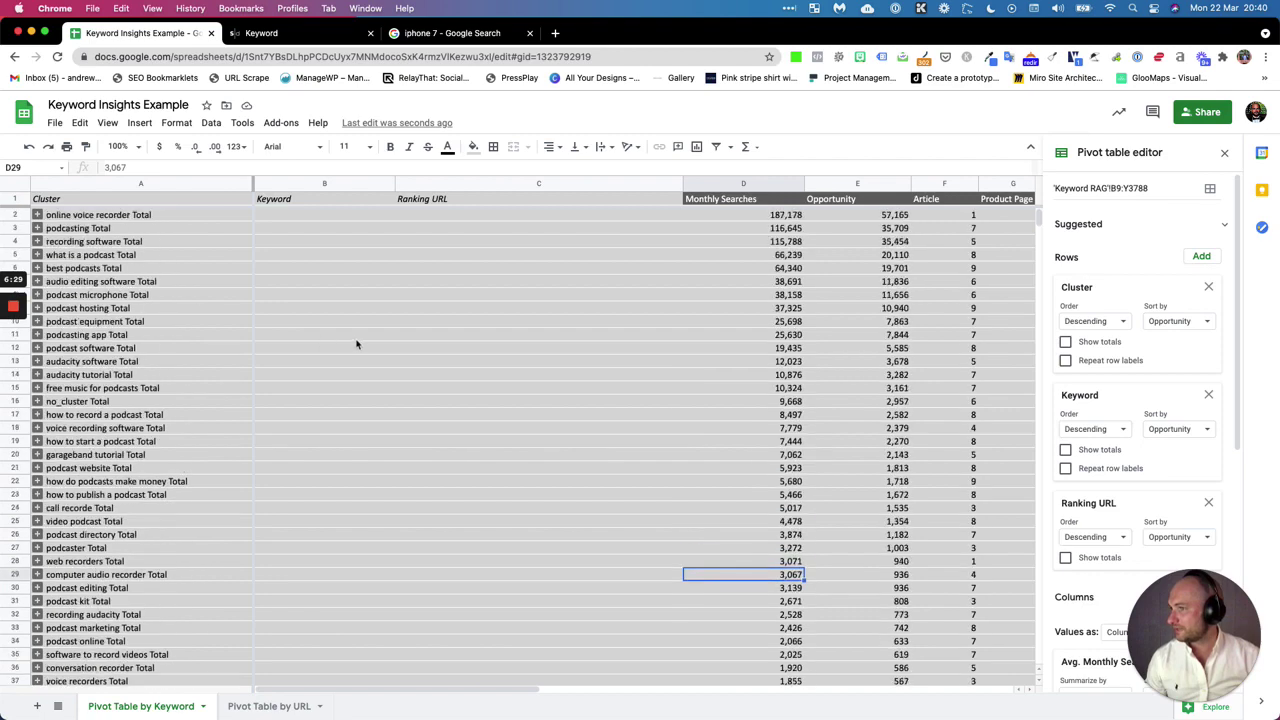
click(38, 215)
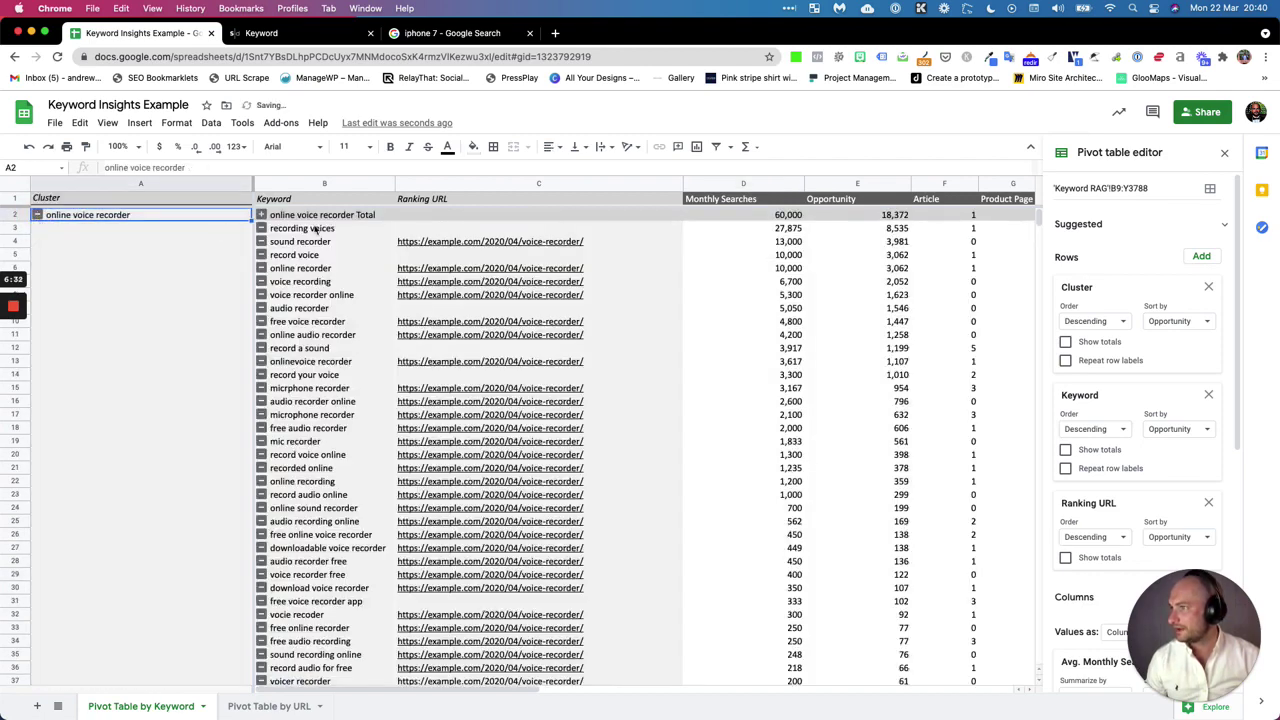
drag(522, 230, 520, 258)
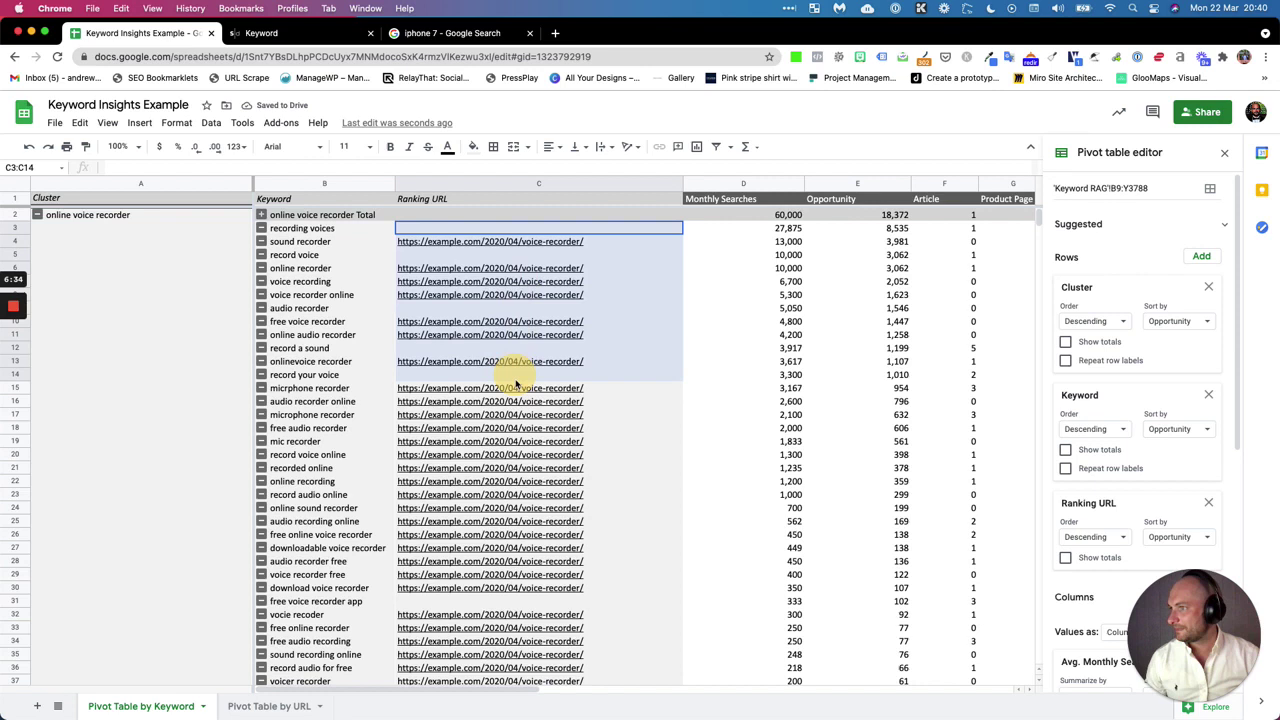
click(500, 348)
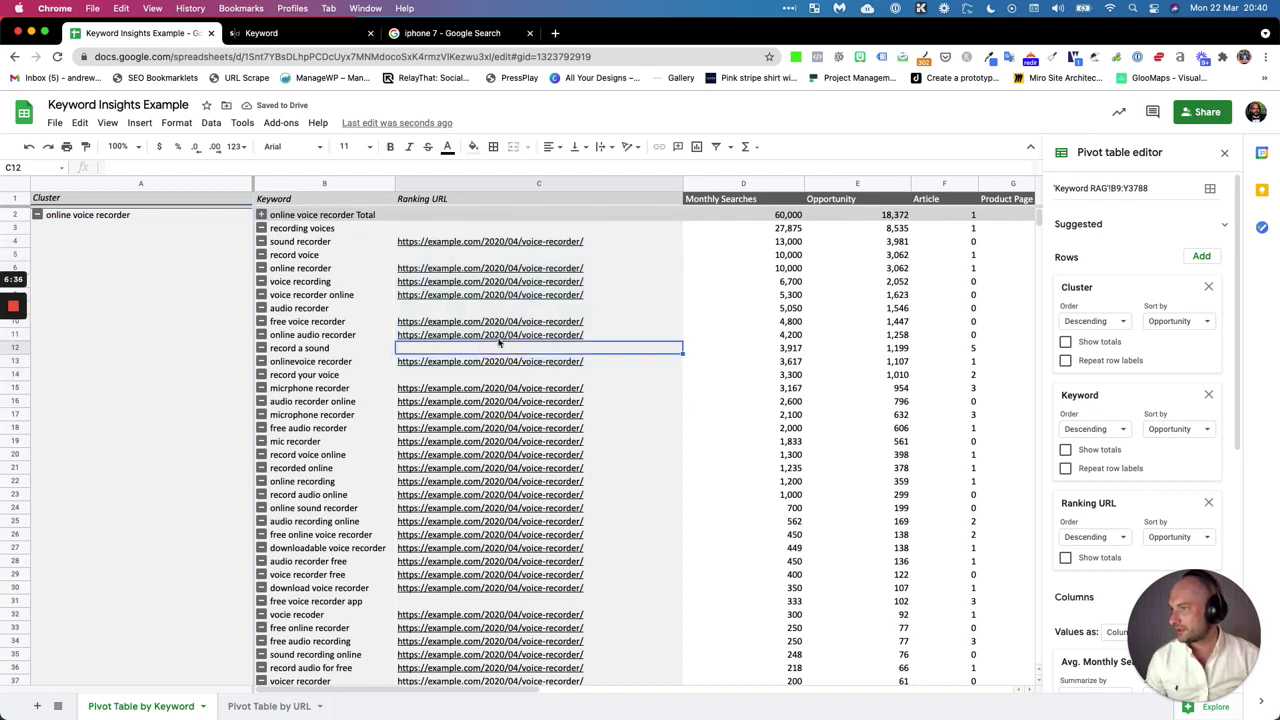
click(499, 336)
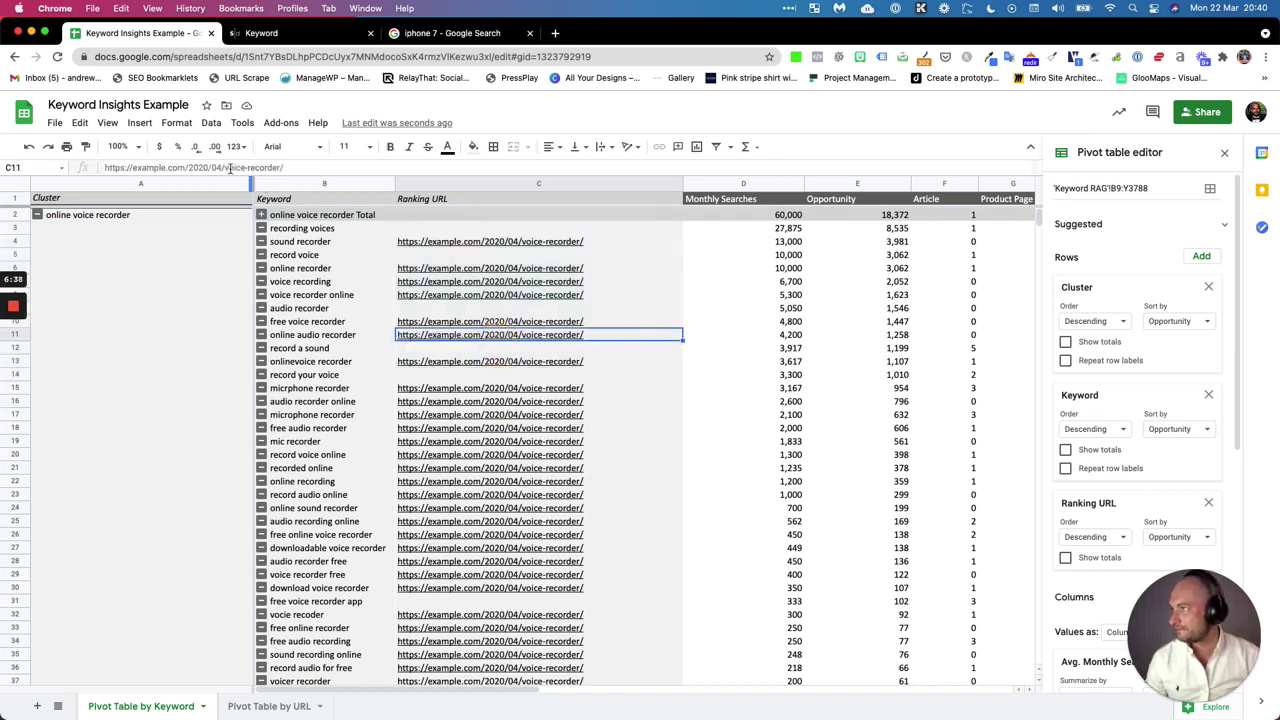
drag(230, 168, 189, 168)
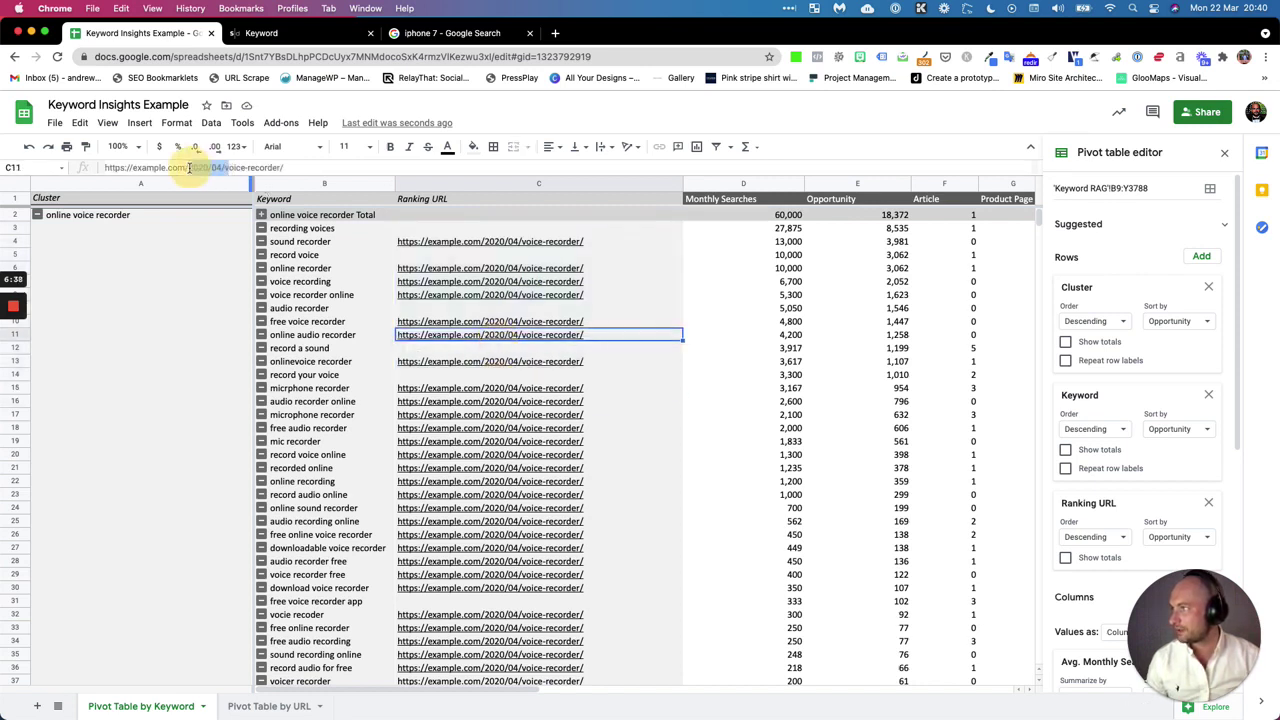
click(500, 309)
drag(485, 229, 471, 429)
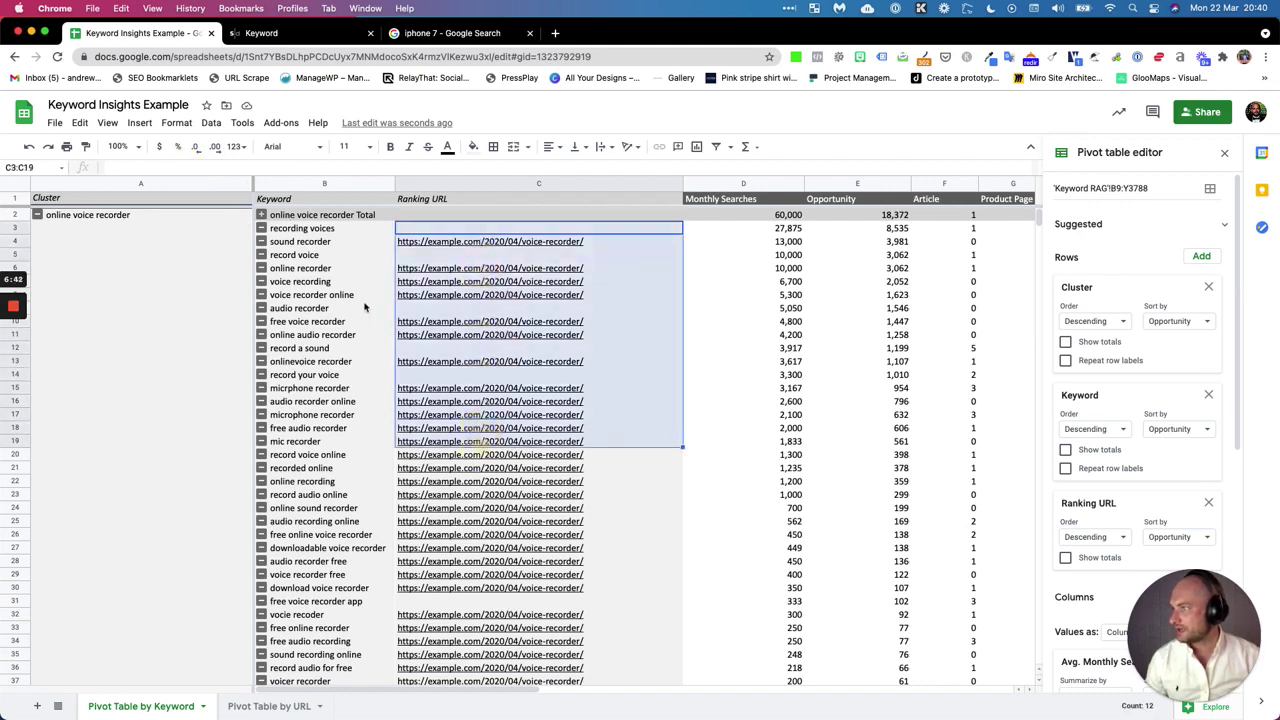
drag(325, 241, 323, 420)
scroll(685, 311, right, 5)
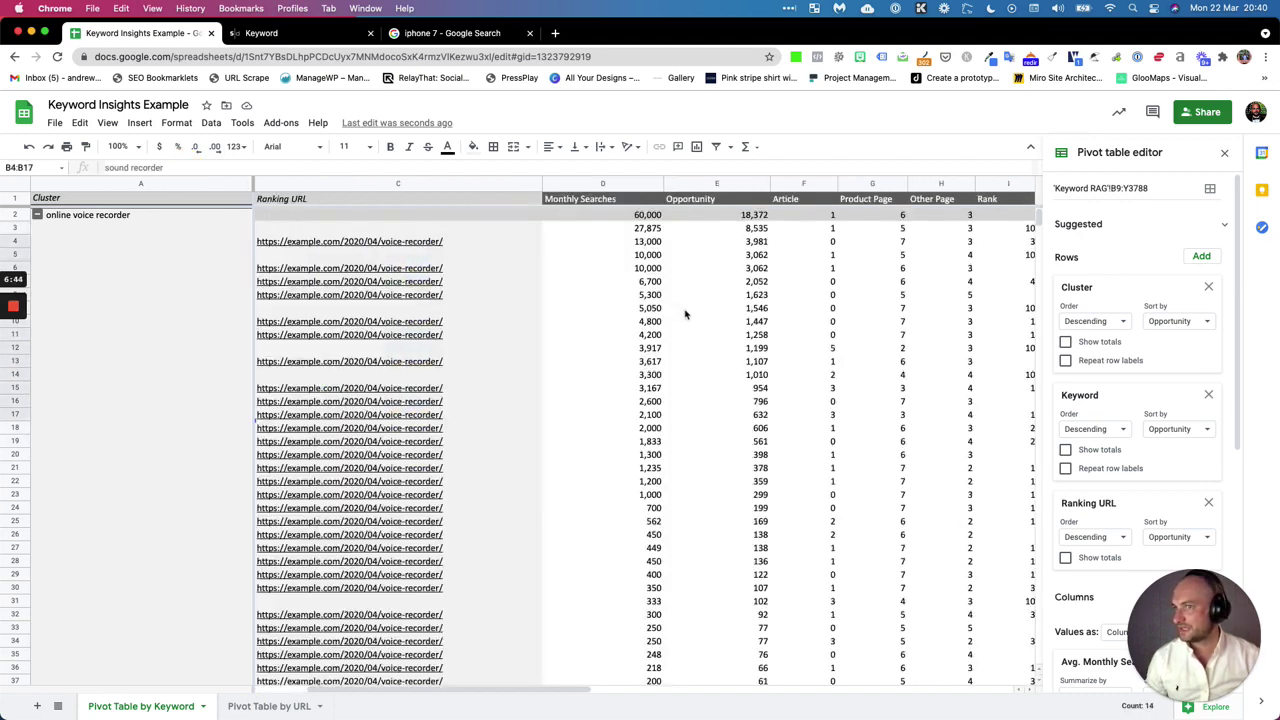
scroll(685, 311, left, 5)
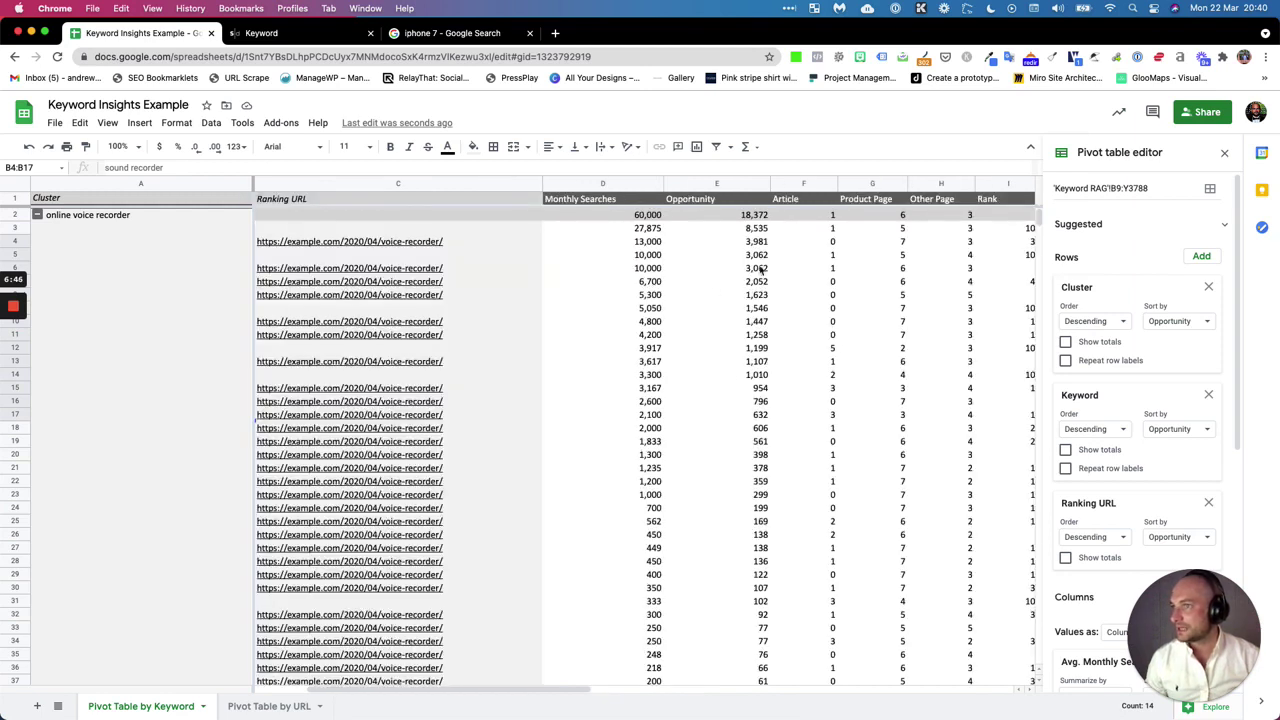
click(893, 244)
drag(895, 279, 900, 628)
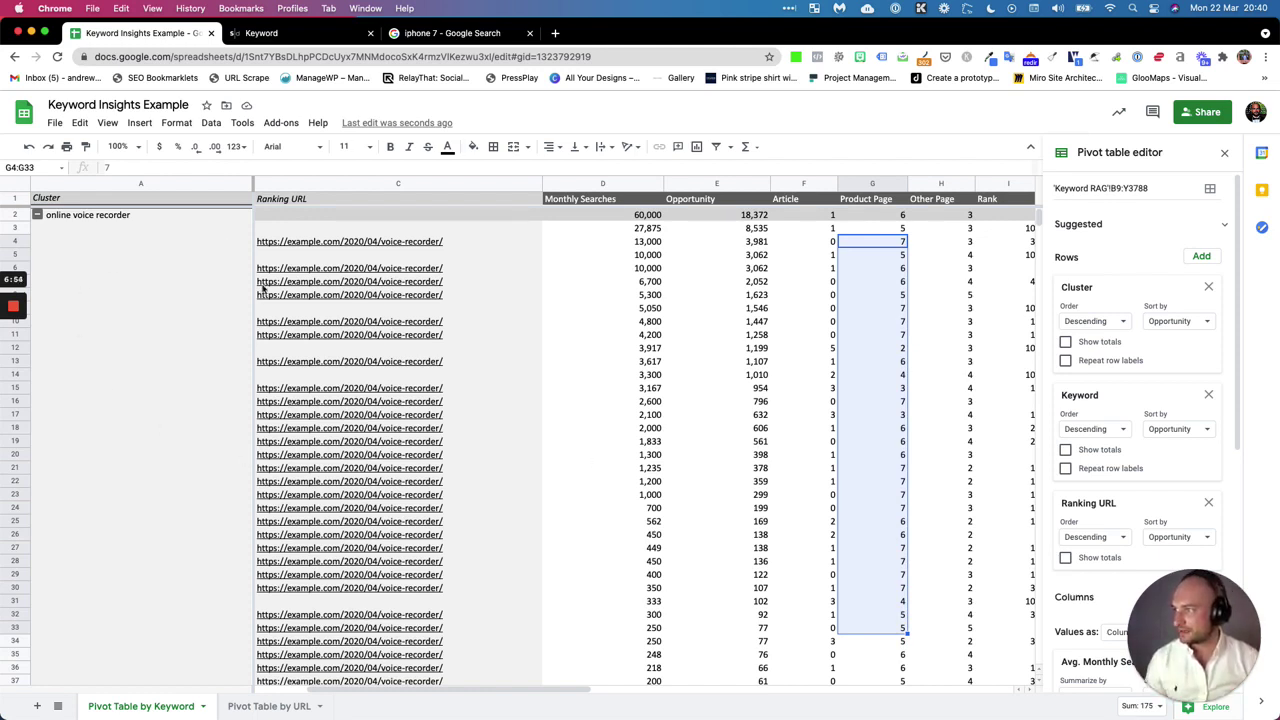
mouse_move(298, 401)
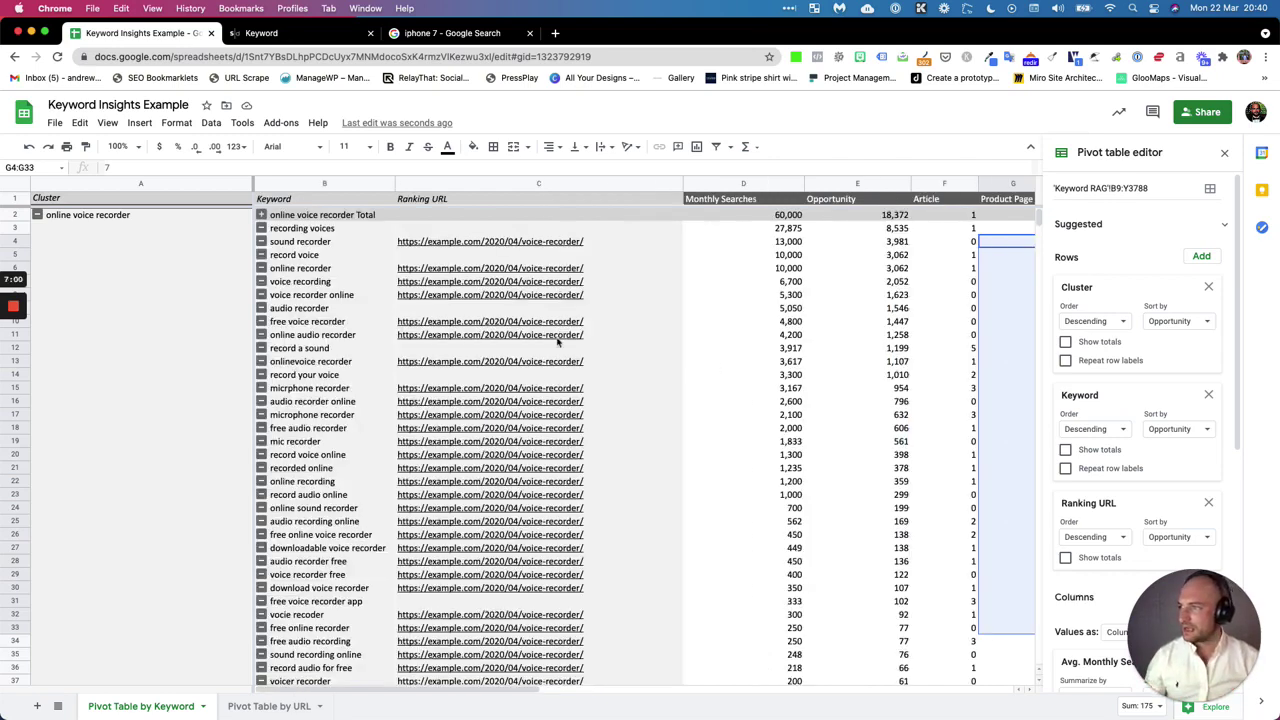
click(560, 346)
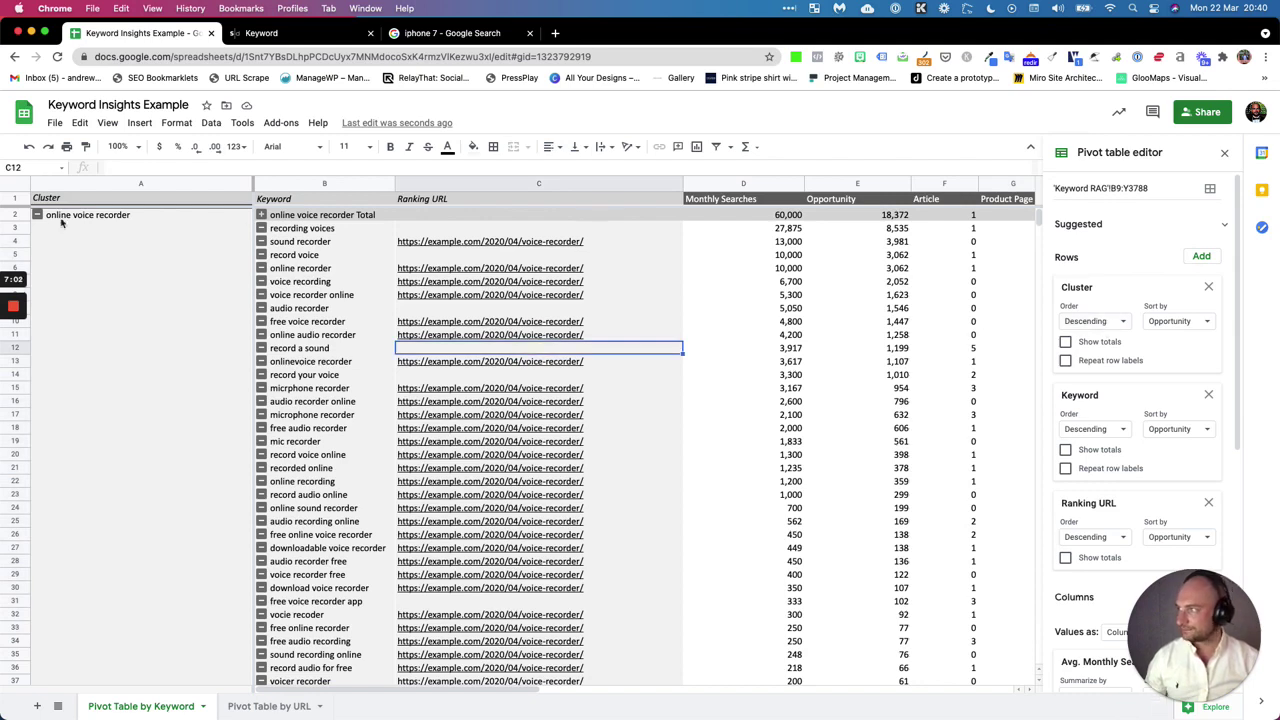
Step: On the URL pivot, expand the garageband tutorial URL into its keyword clusters
click(265, 706)
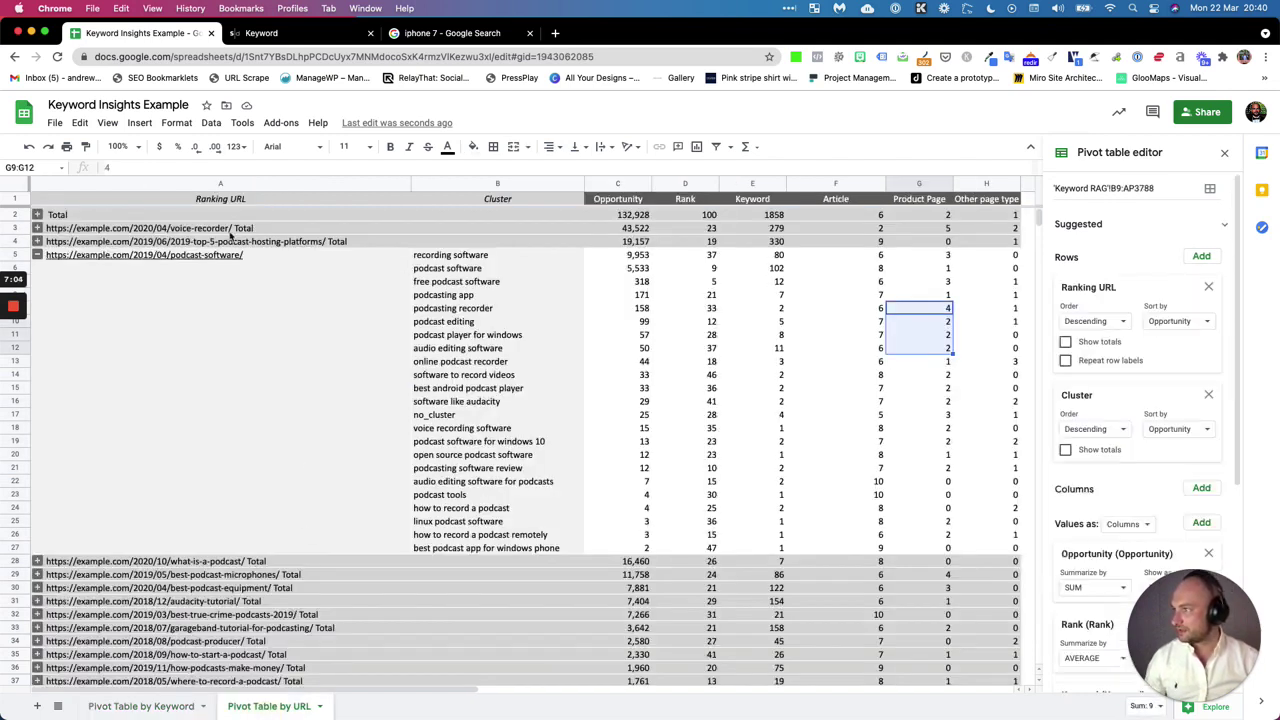
drag(445, 258, 447, 338)
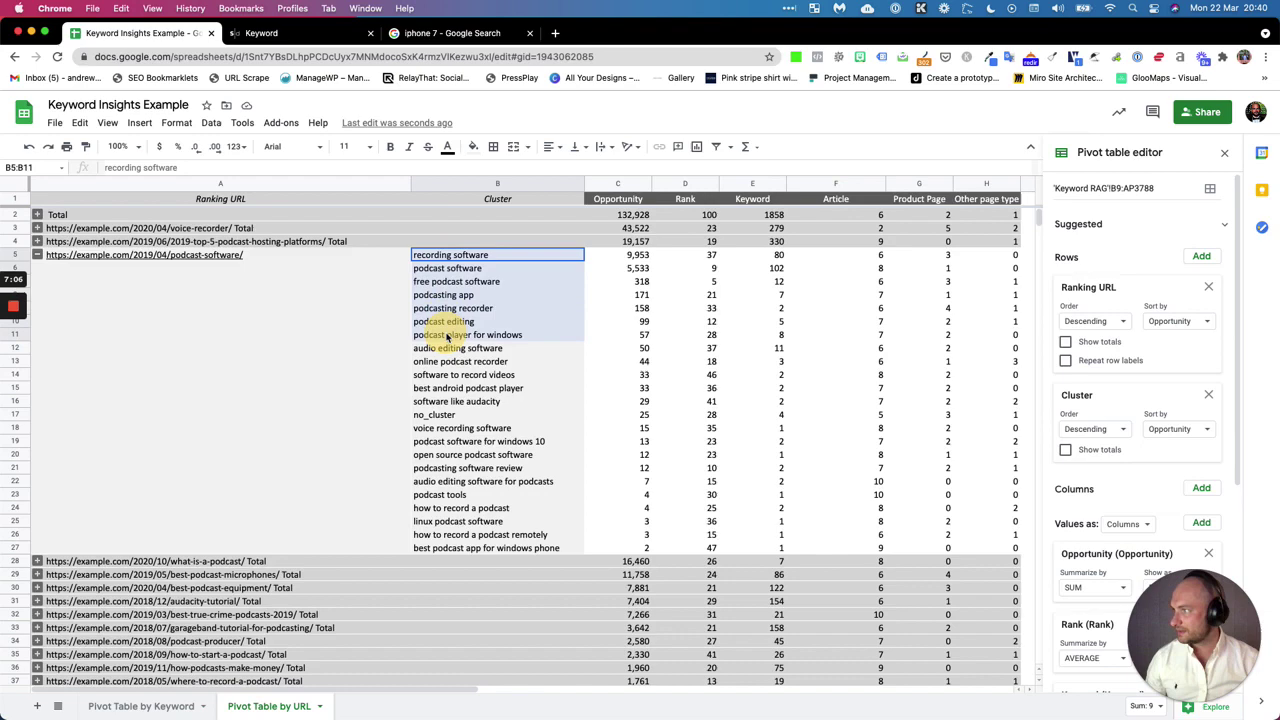
scroll(120, 440, down, 5)
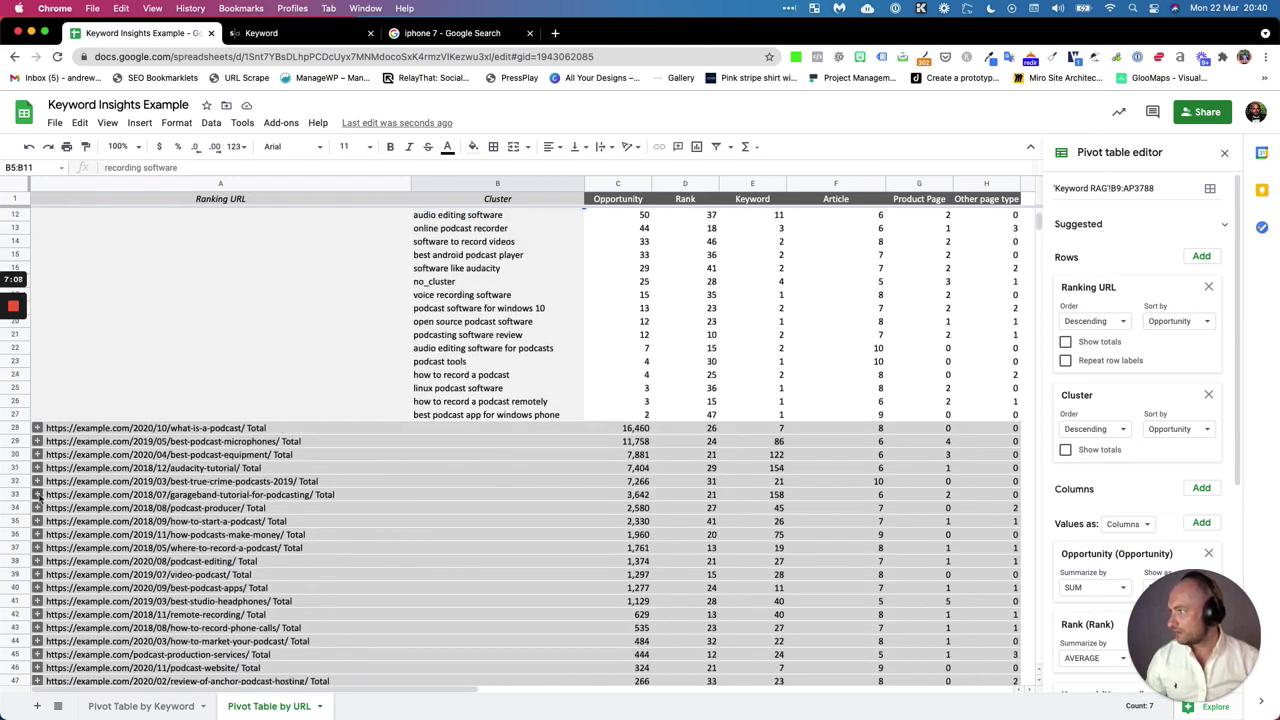
click(37, 494)
scroll(513, 461, down, 3)
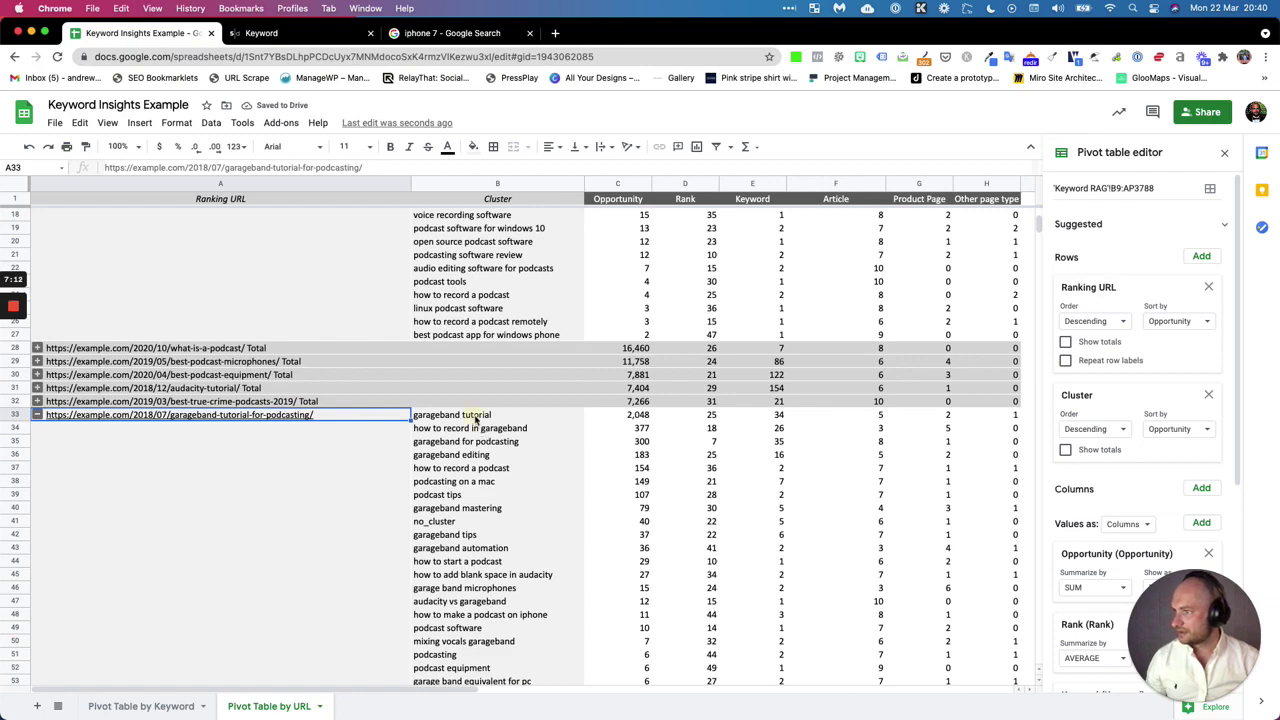
drag(475, 420, 534, 446)
scroll(519, 442, down, 7)
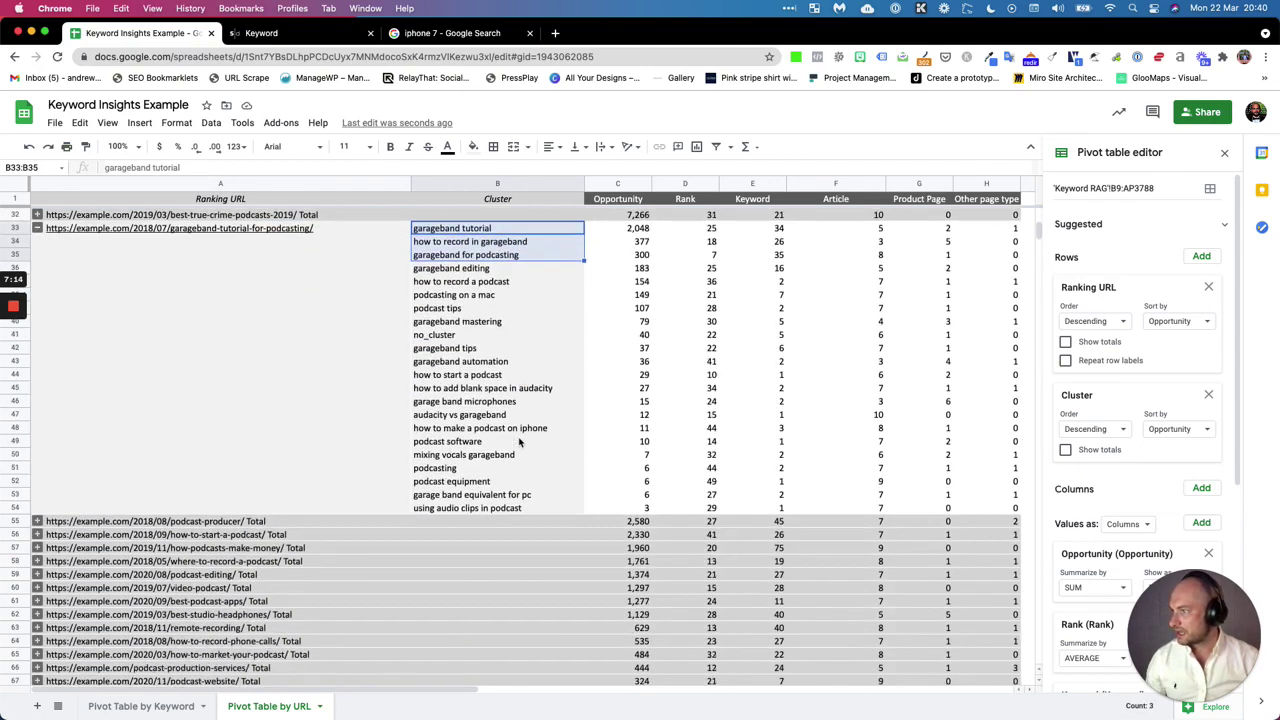
scroll(519, 442, down, 1)
Step: Expand the where-to-record-a-podcast and podcast hosting platforms groups, review the top hosting clusters, and return to the keyword pivot
click(93, 535)
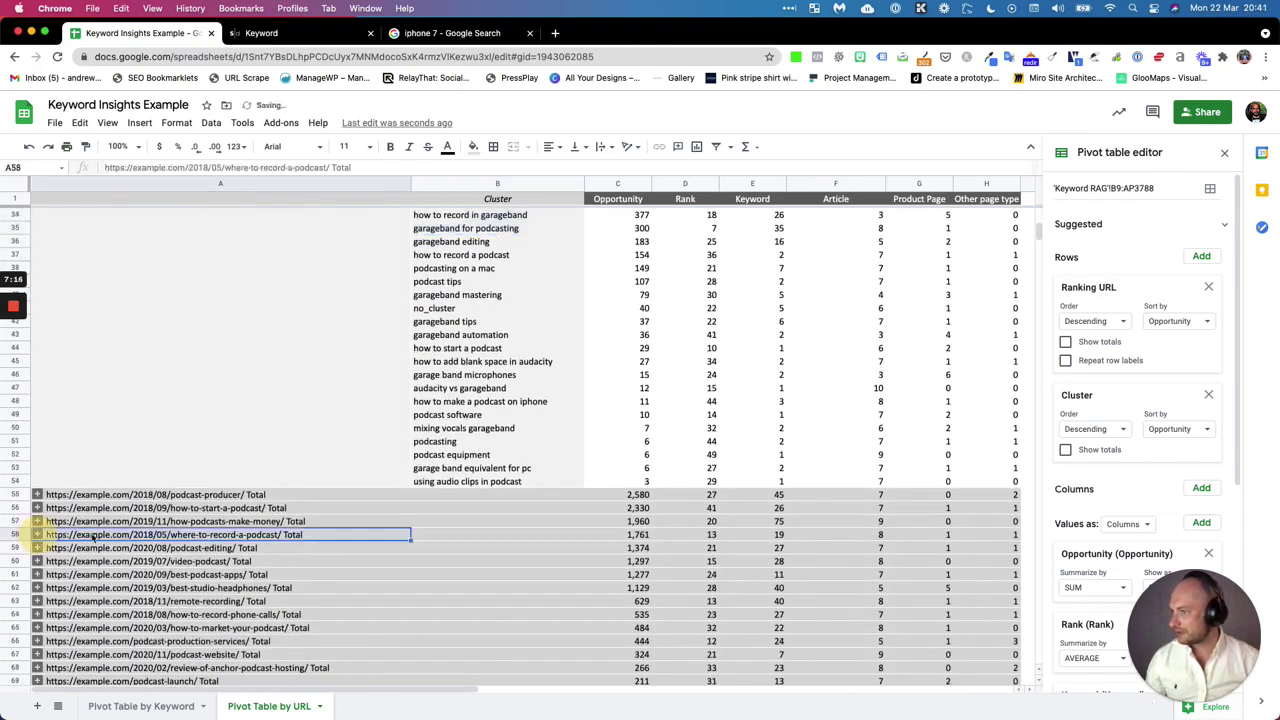
click(37, 534)
scroll(452, 541, up, 15)
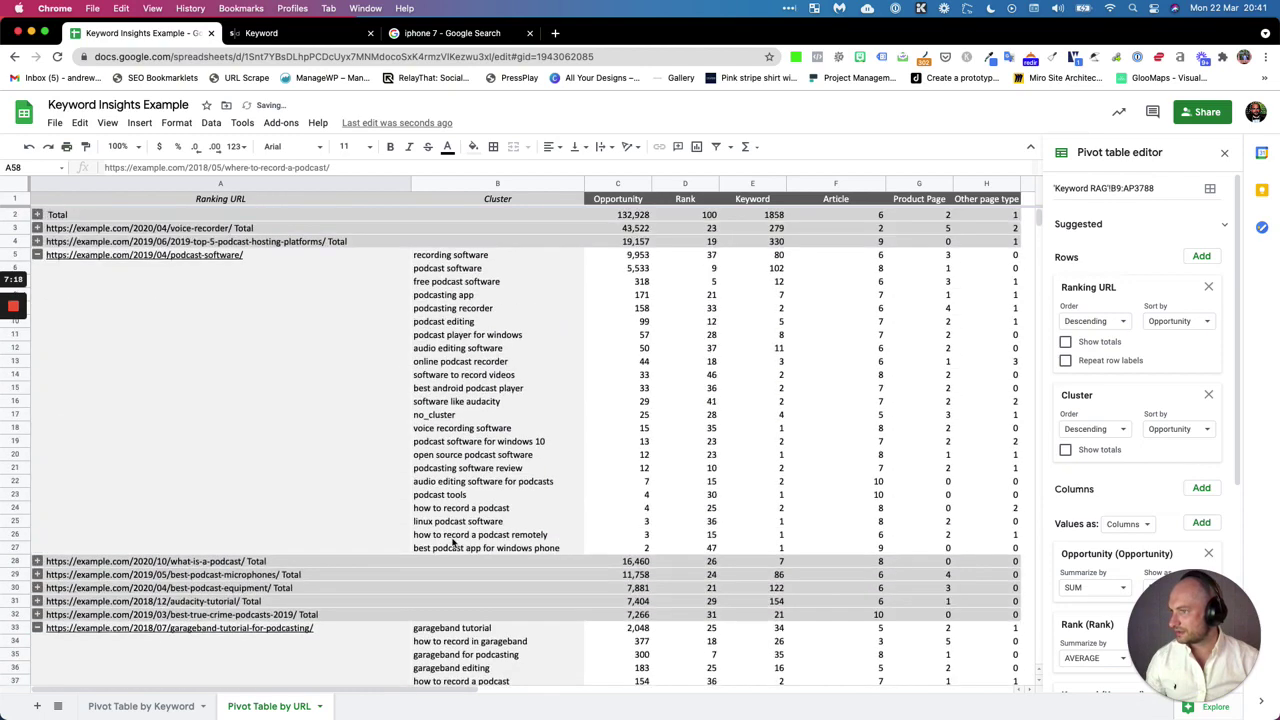
click(37, 241)
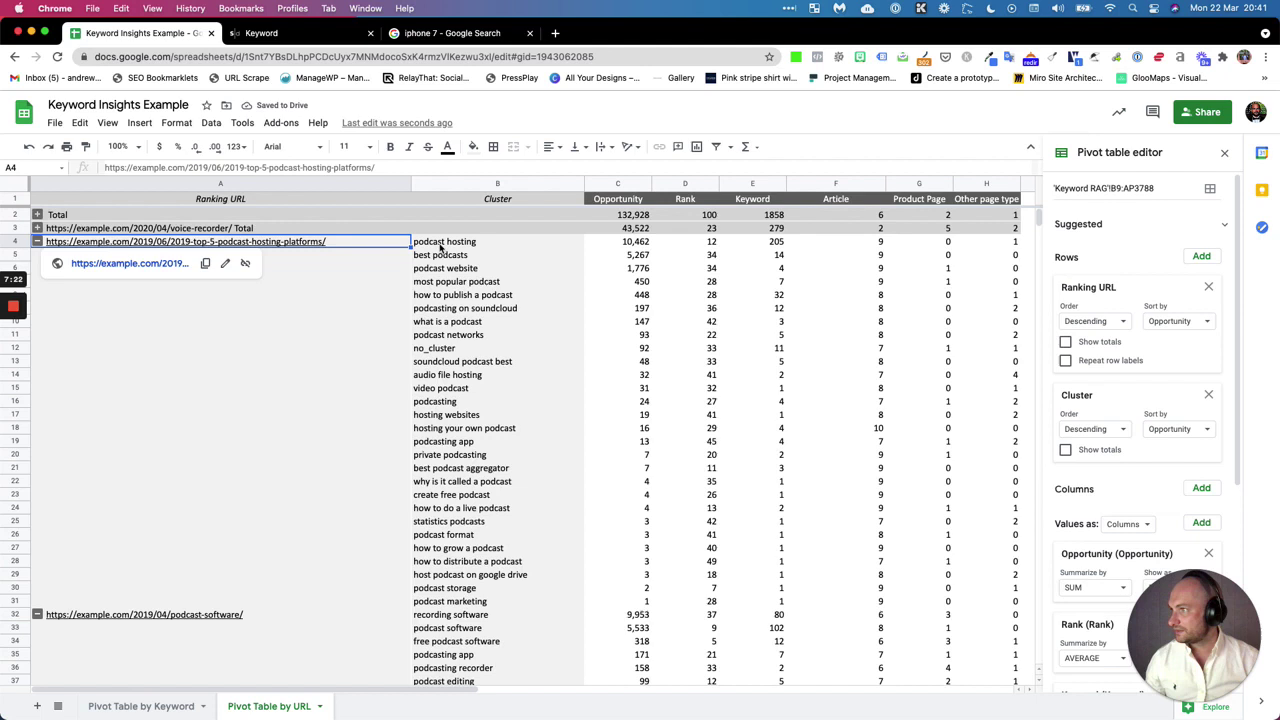
drag(440, 248, 624, 270)
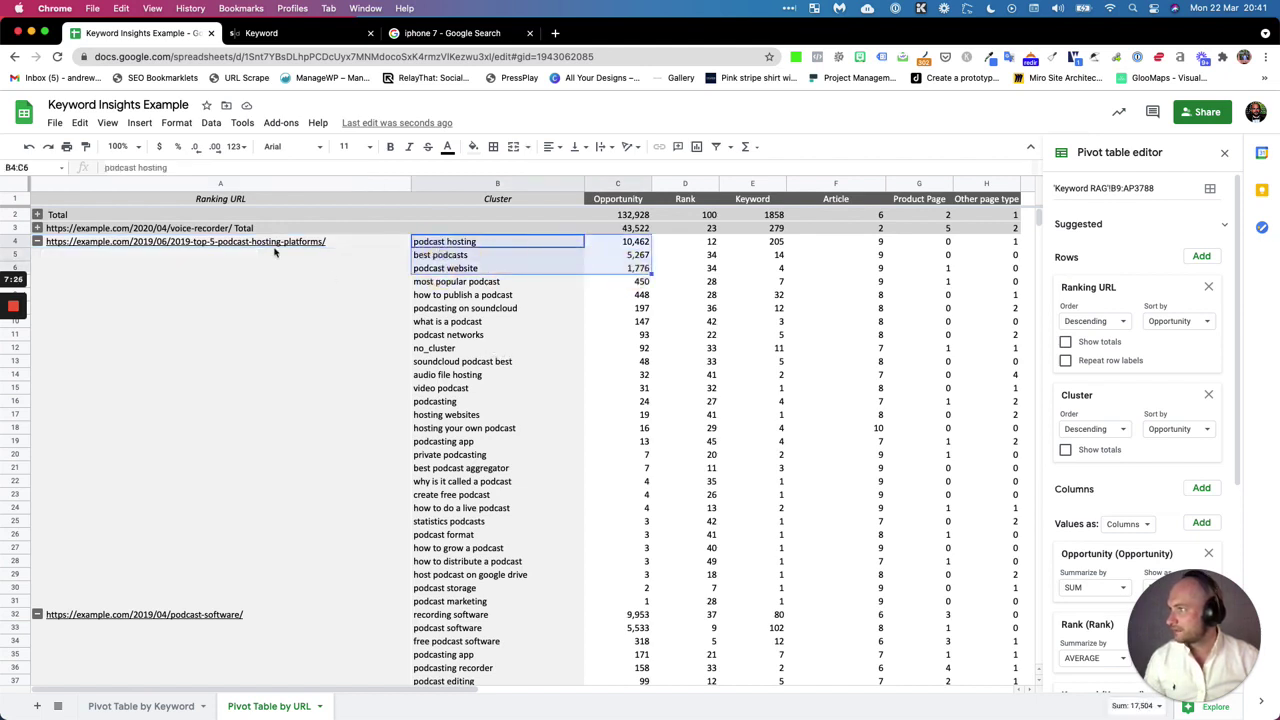
click(458, 244)
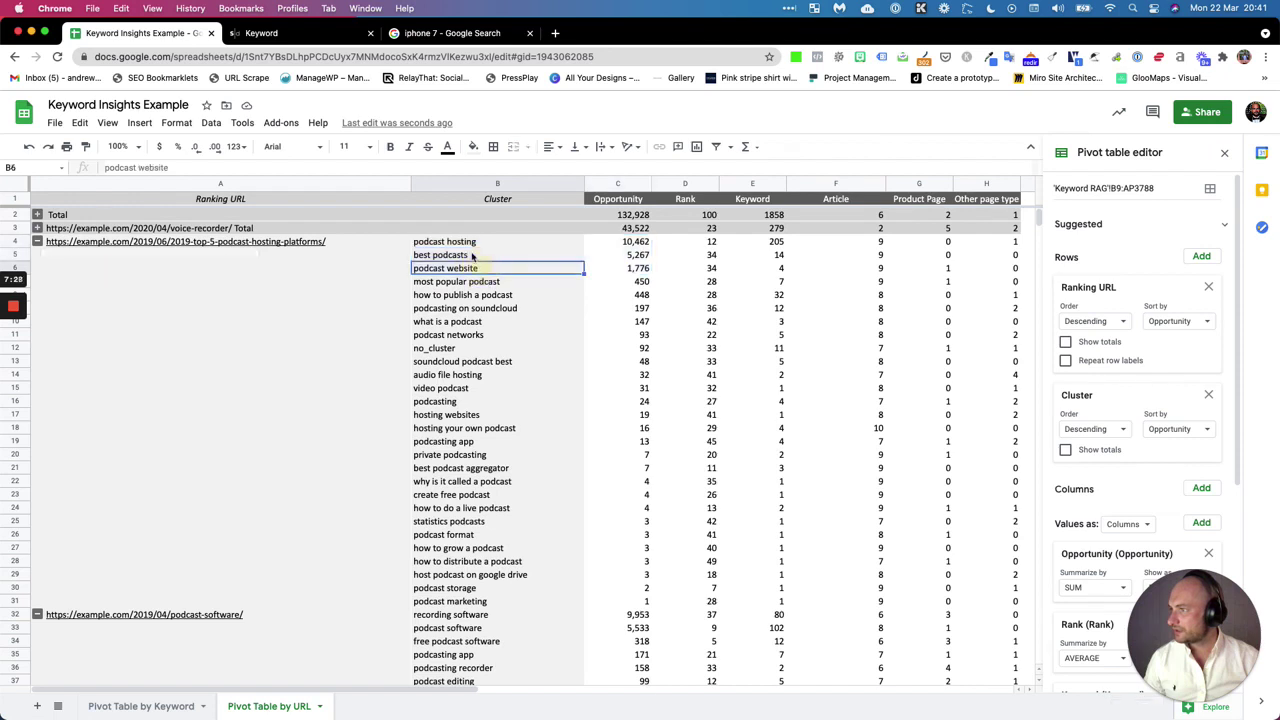
drag(465, 256, 460, 266)
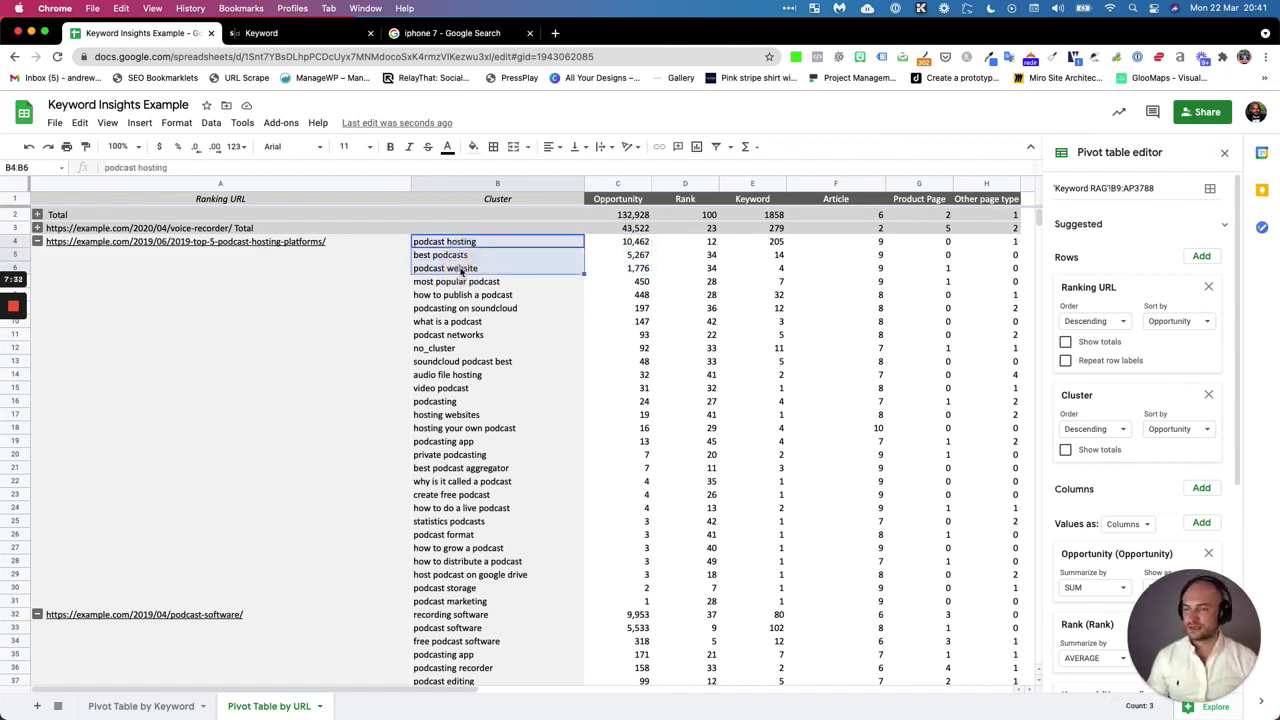
click(148, 706)
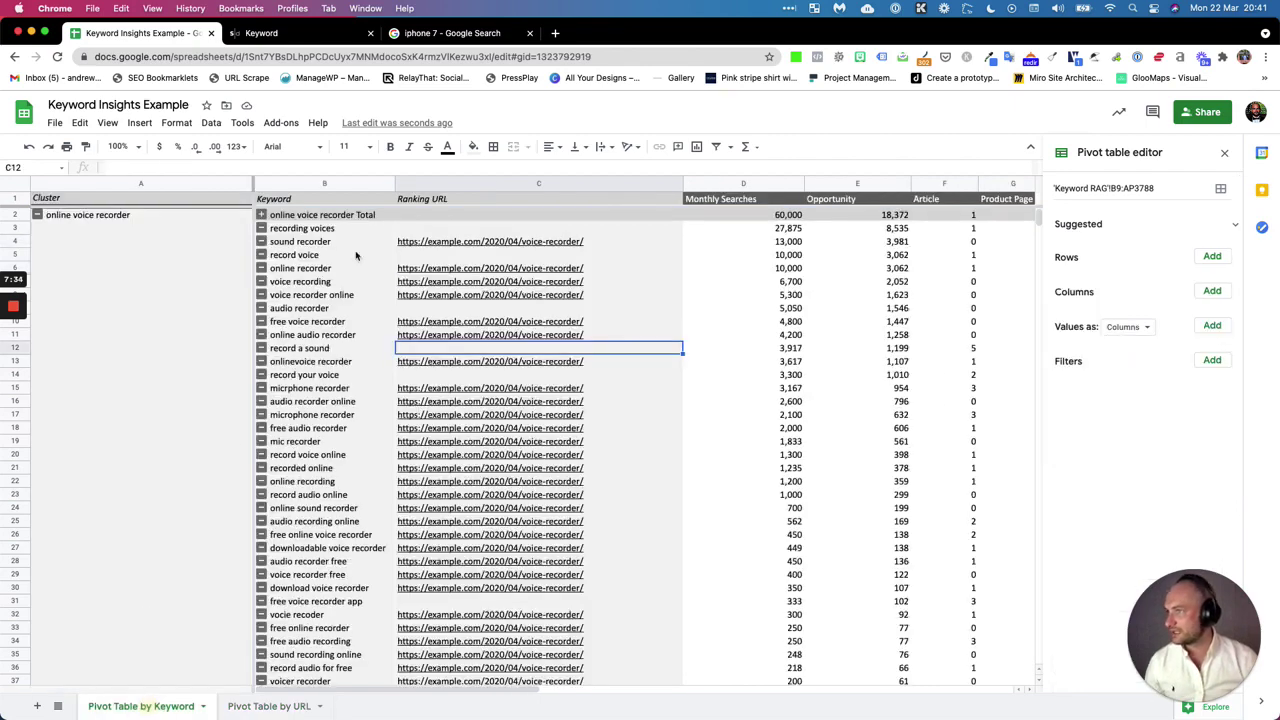
Step: Collapse the keyword pivot to cluster totals and sort Cluster rows by Article, so 10-article clusters lead
click(36, 215)
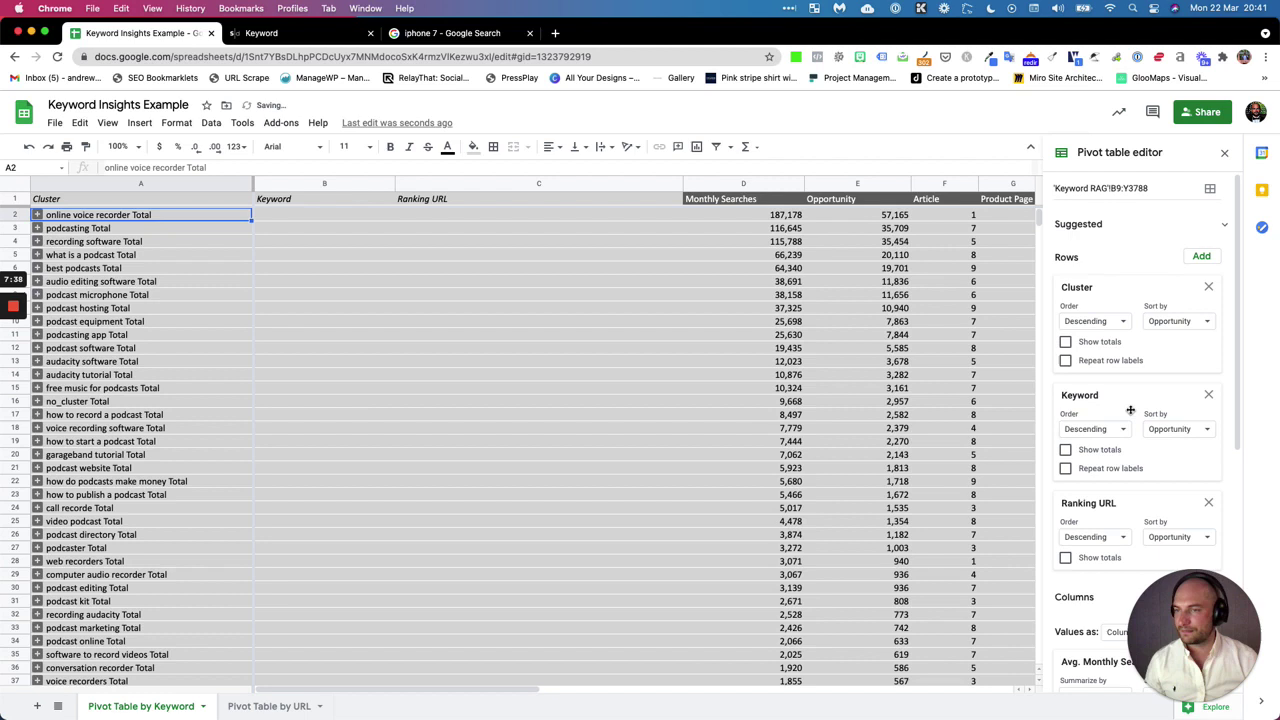
scroll(1130, 410, down, 7)
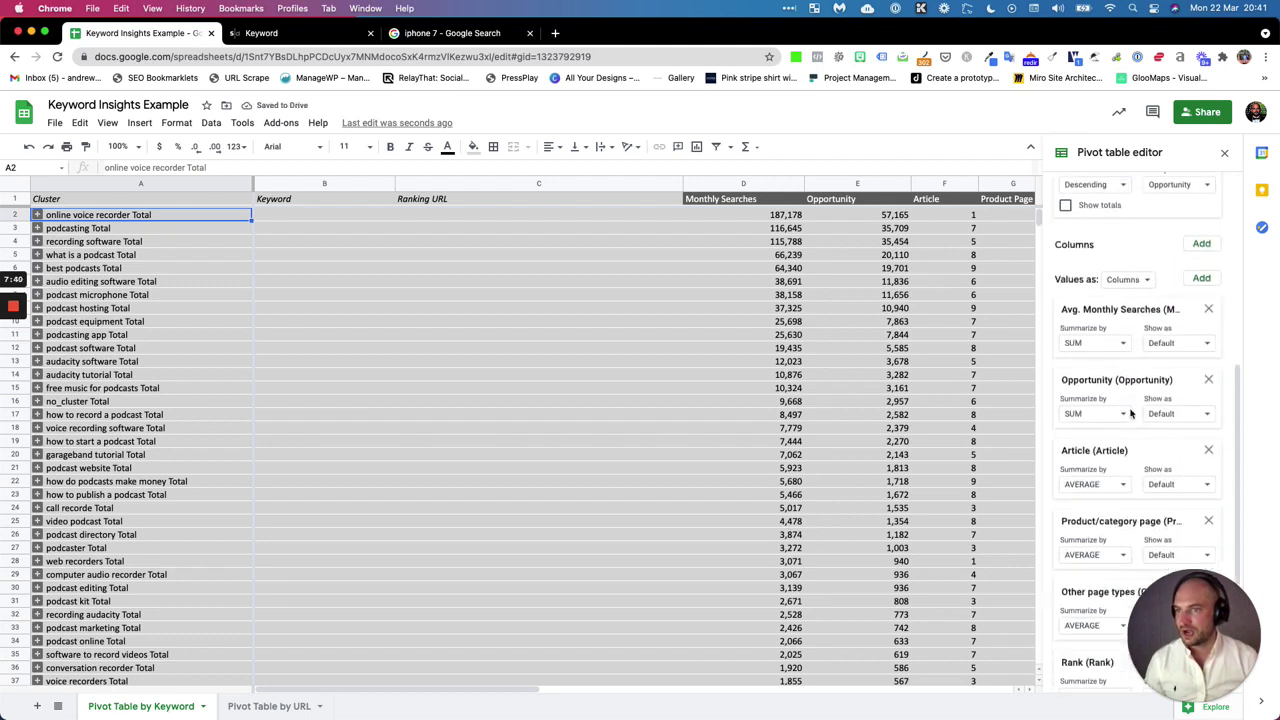
scroll(1131, 413, down, 2)
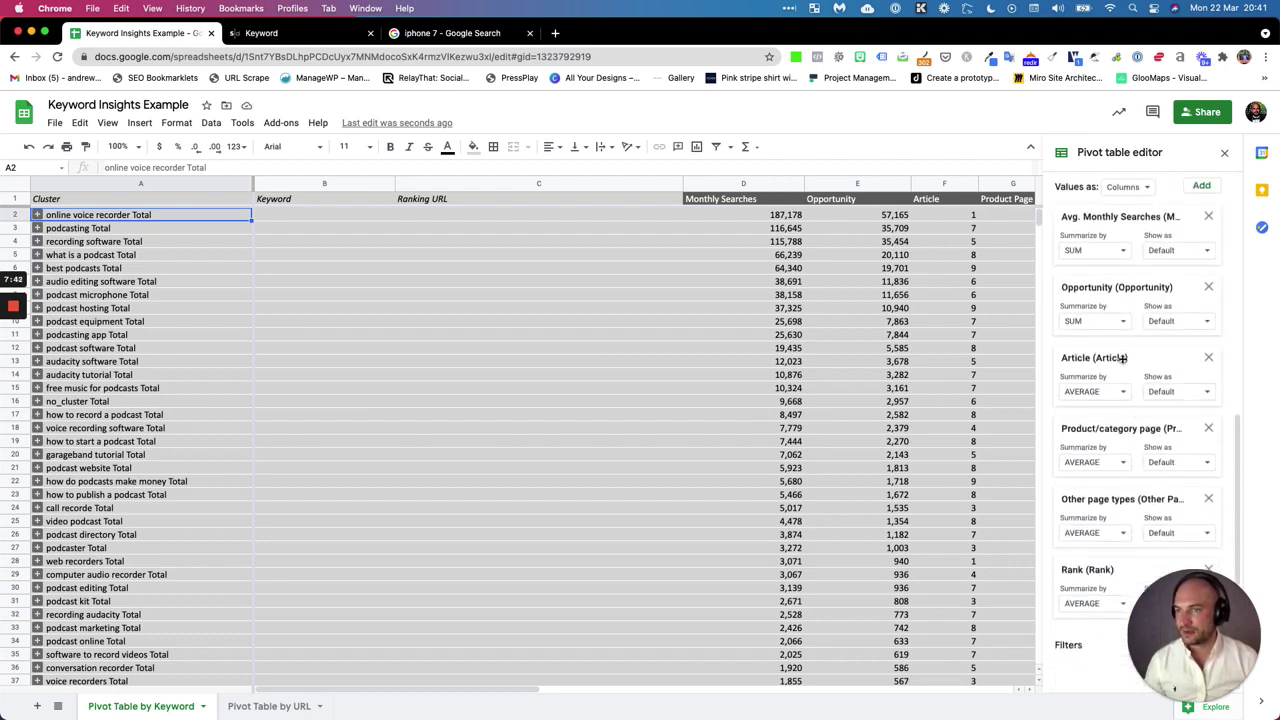
scroll(1110, 425, up, 1)
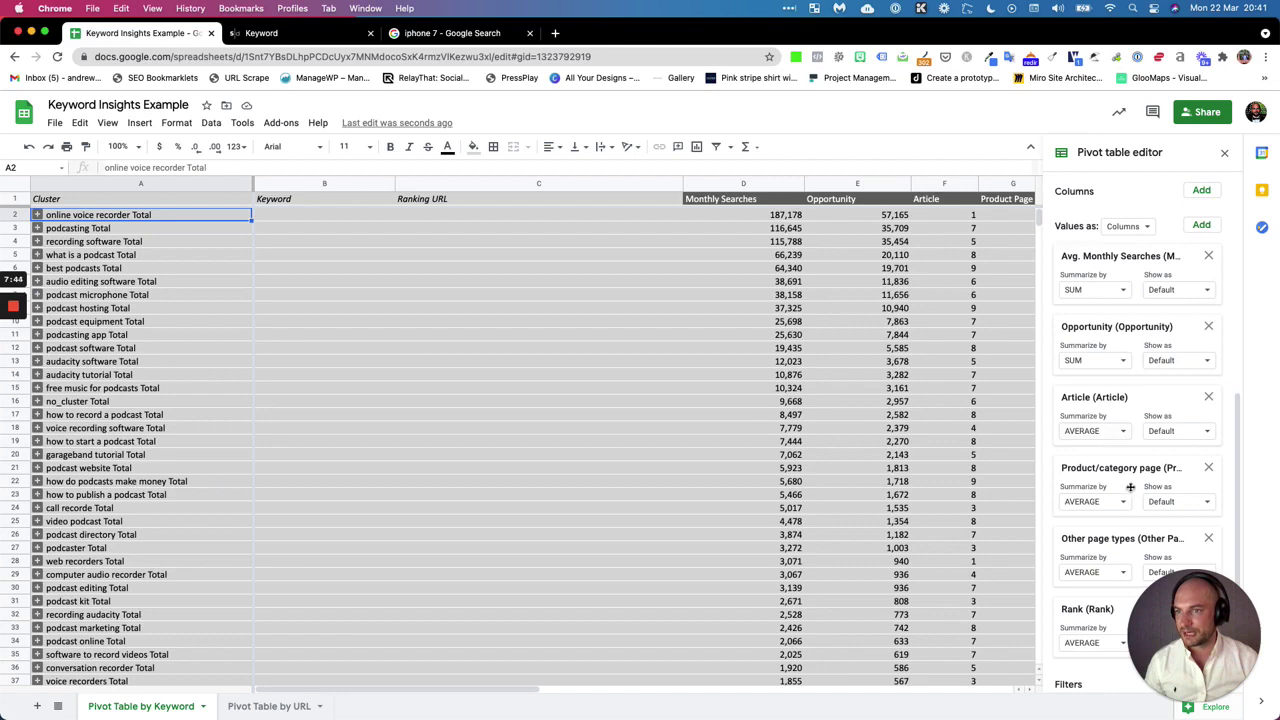
scroll(1155, 399, up, 8)
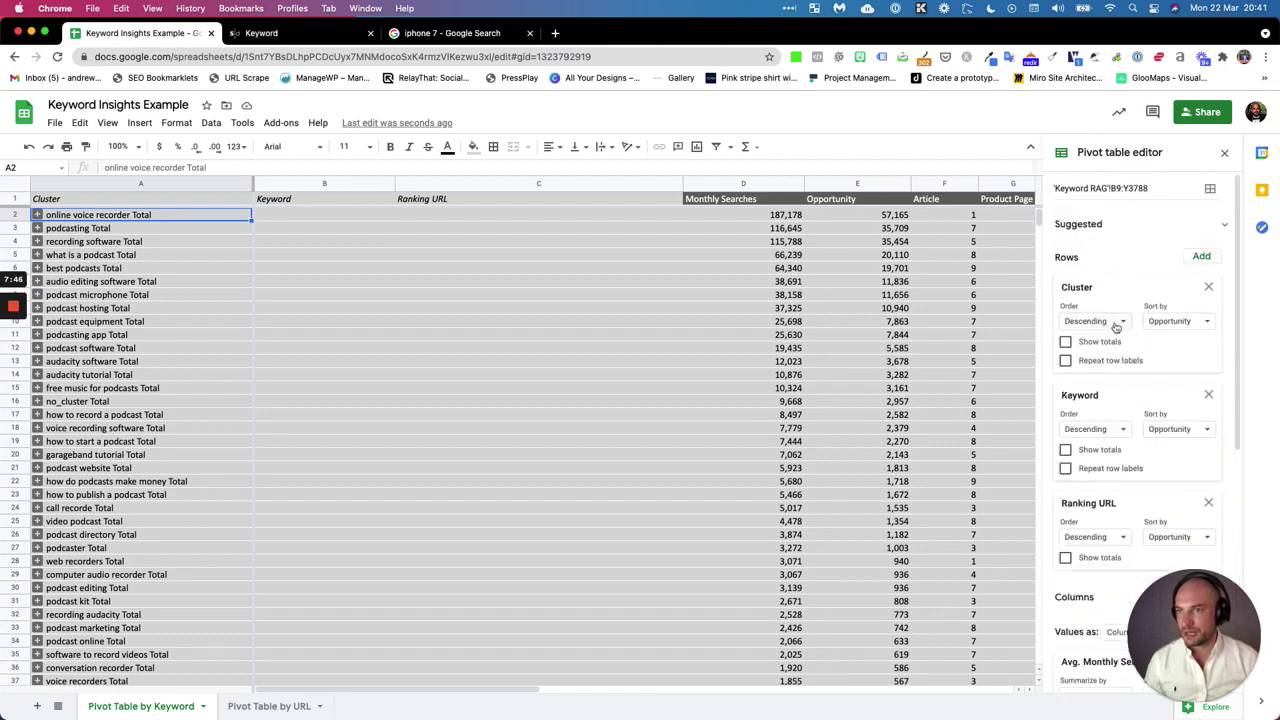
click(1165, 326)
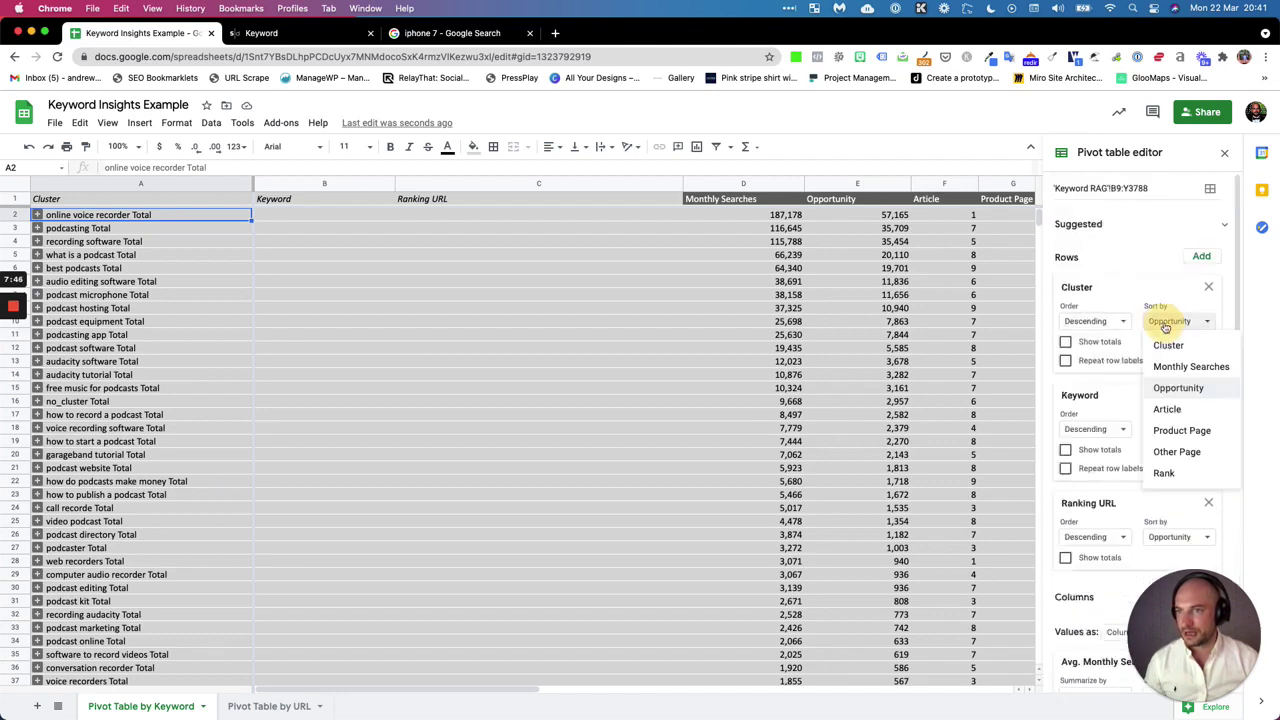
click(1177, 411)
scroll(620, 294, down, 5)
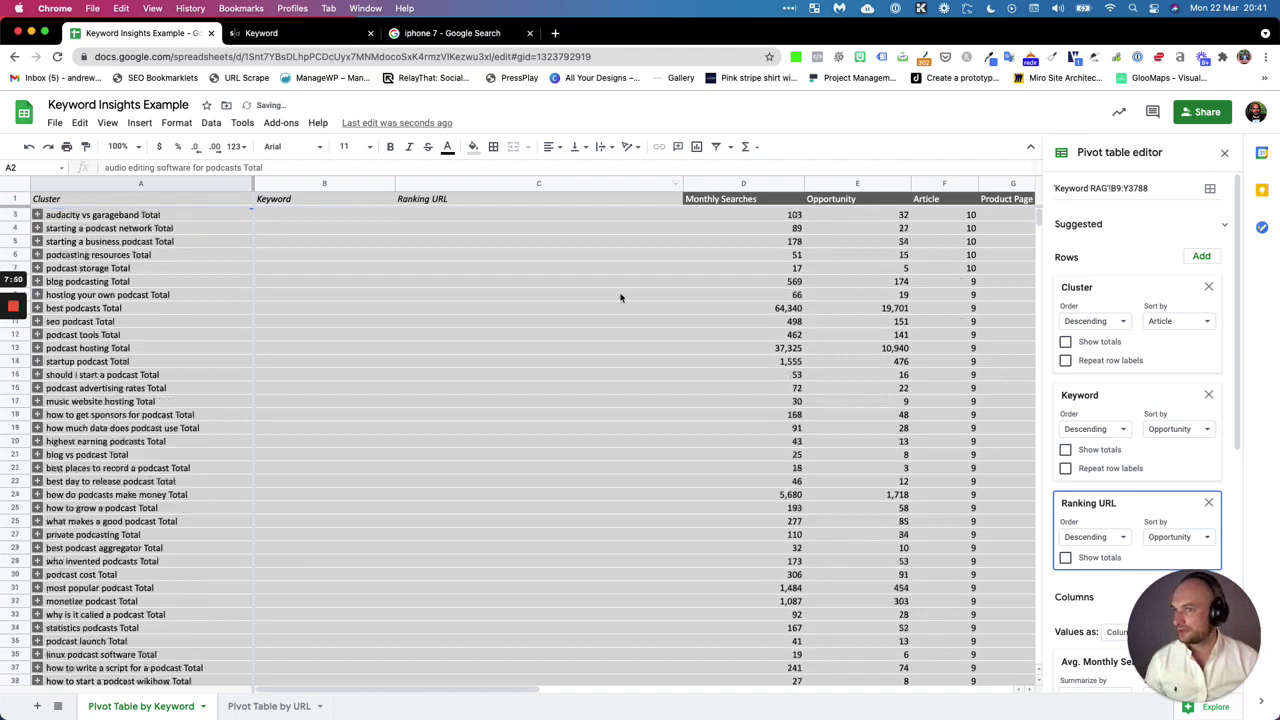
click(951, 183)
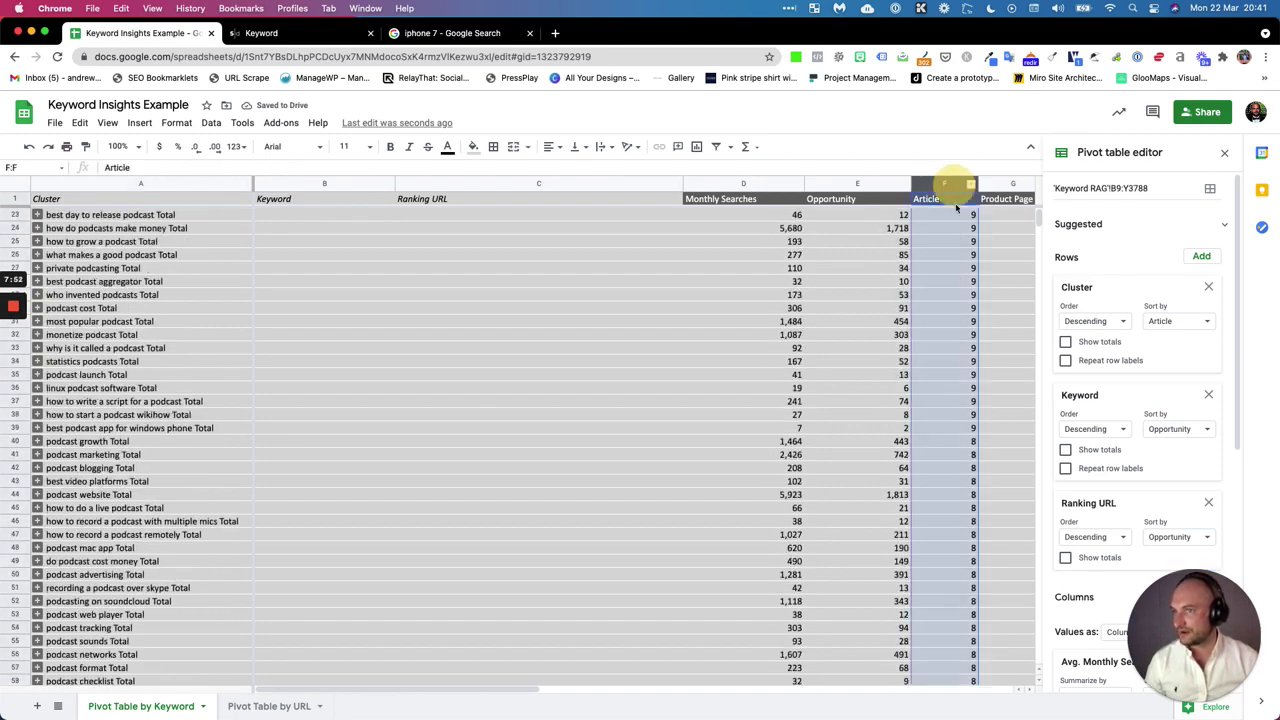
scroll(600, 400, down, 3)
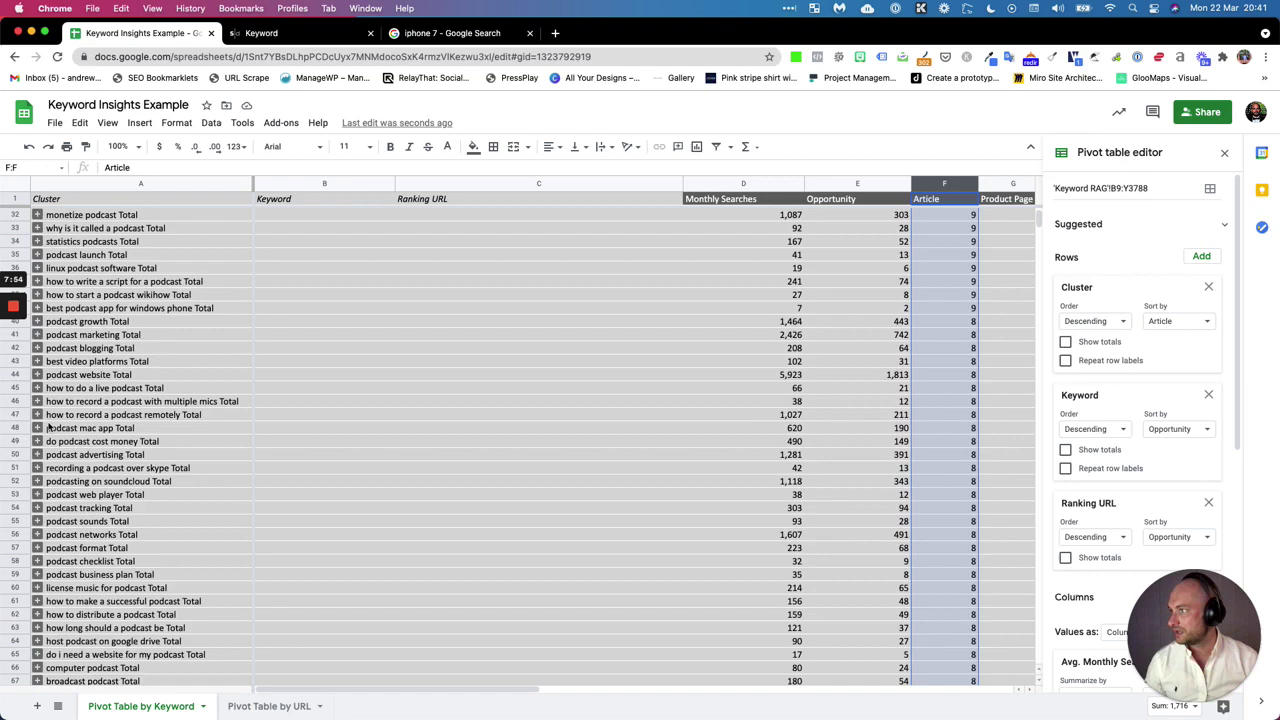
scroll(88, 427, down, 12)
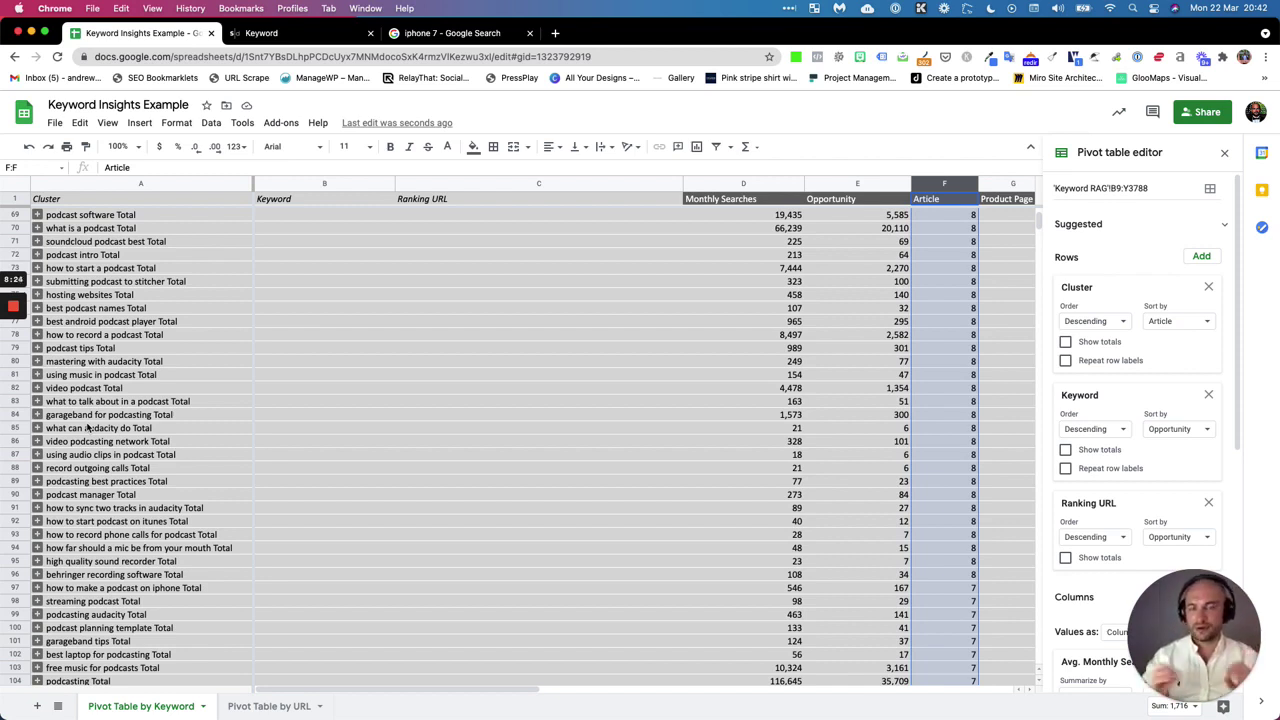
click(188, 348)
click(99, 335)
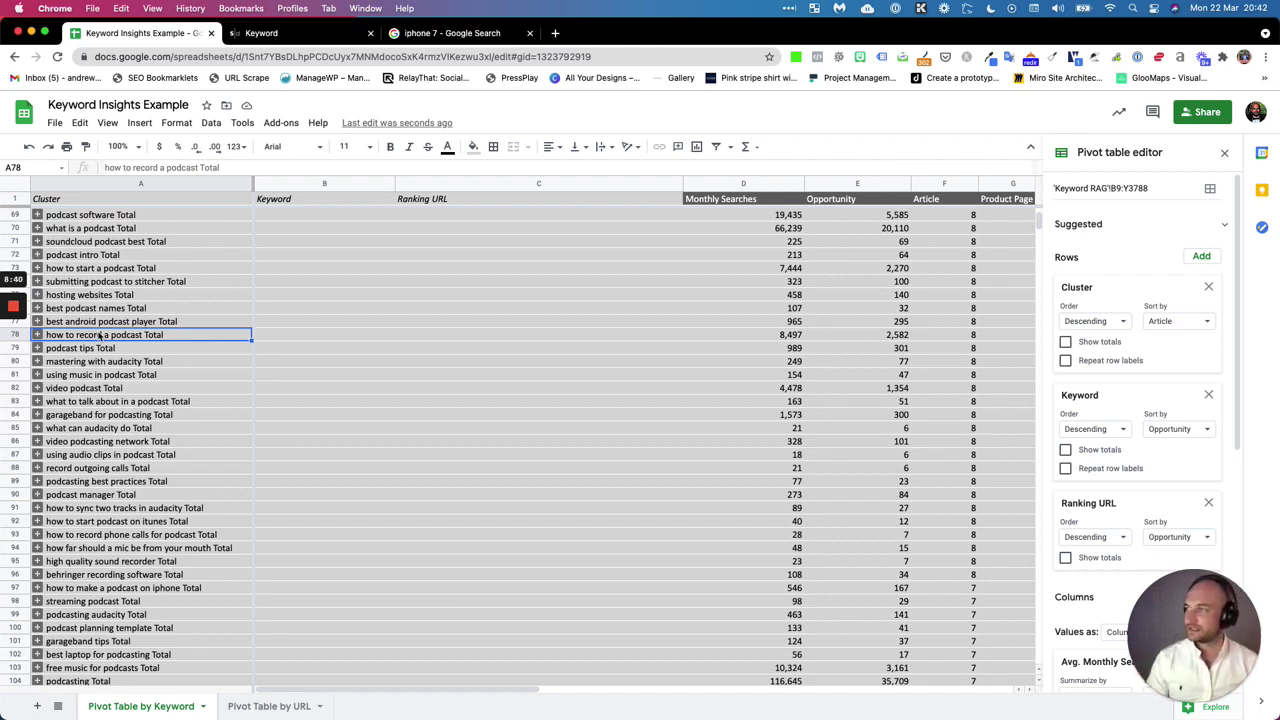
mouse_move(12, 308)
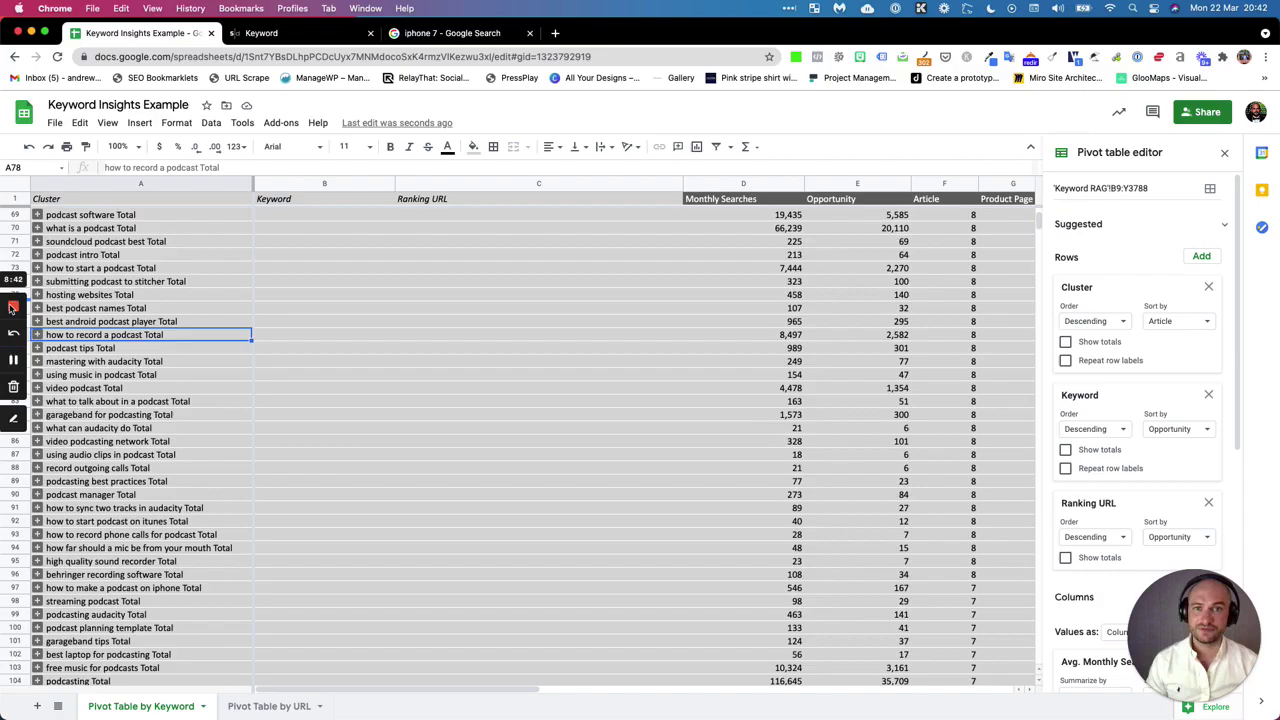